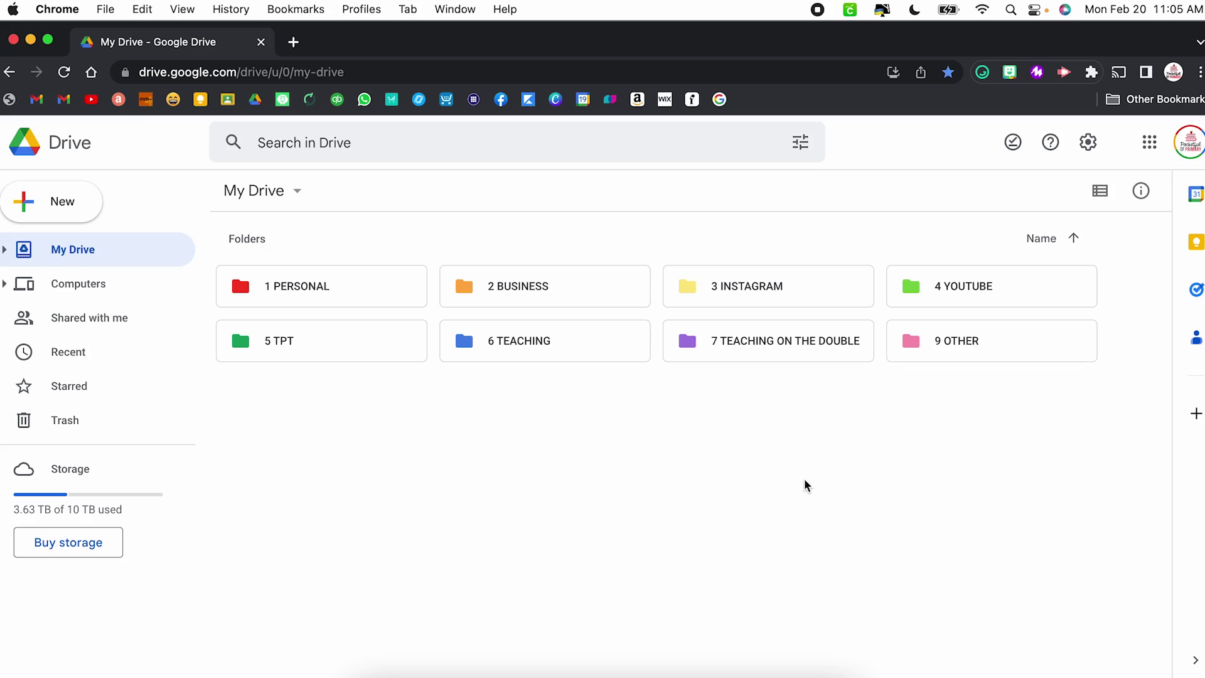
- Look through Drive's New menu and the Google apps panel, then close the panel
left_click(105, 205)
left_click(1152, 145)
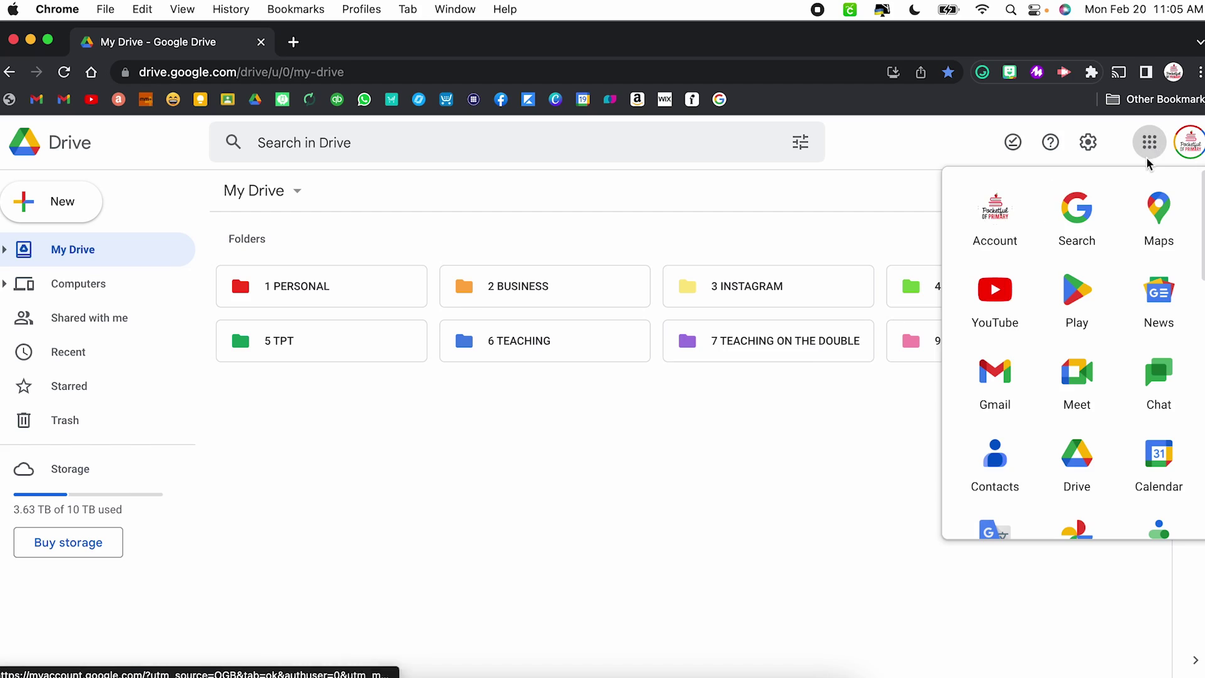
scroll(1127, 327, "down", 6)
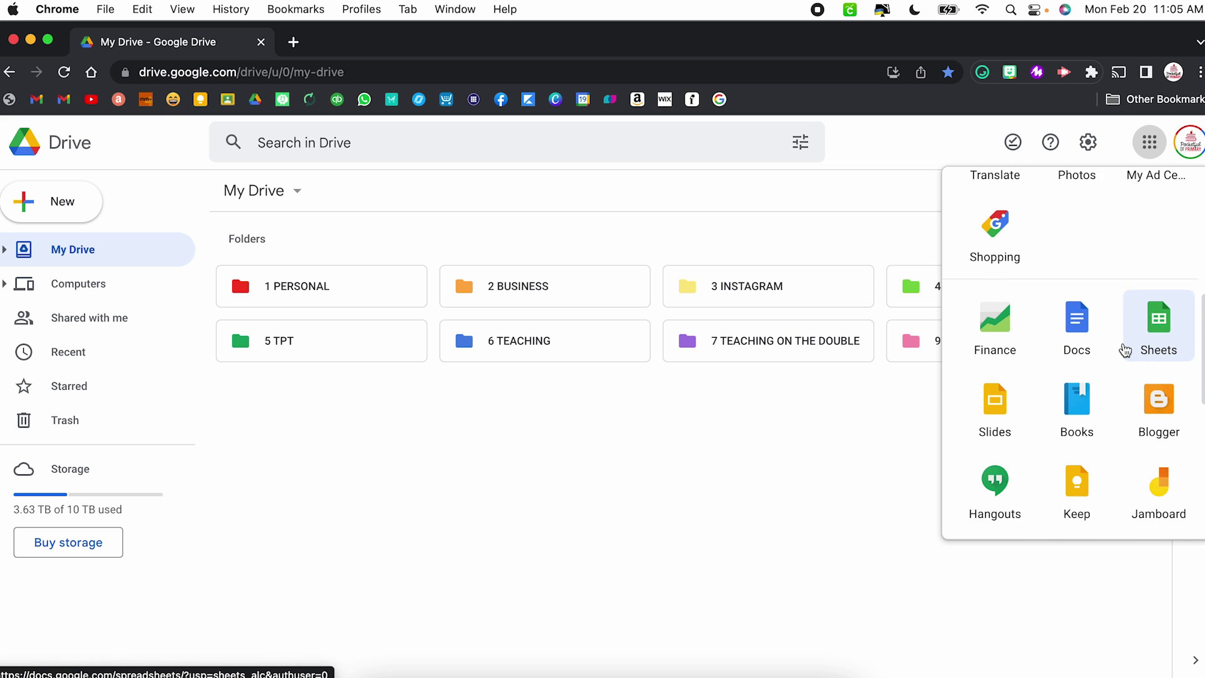
left_click(624, 533)
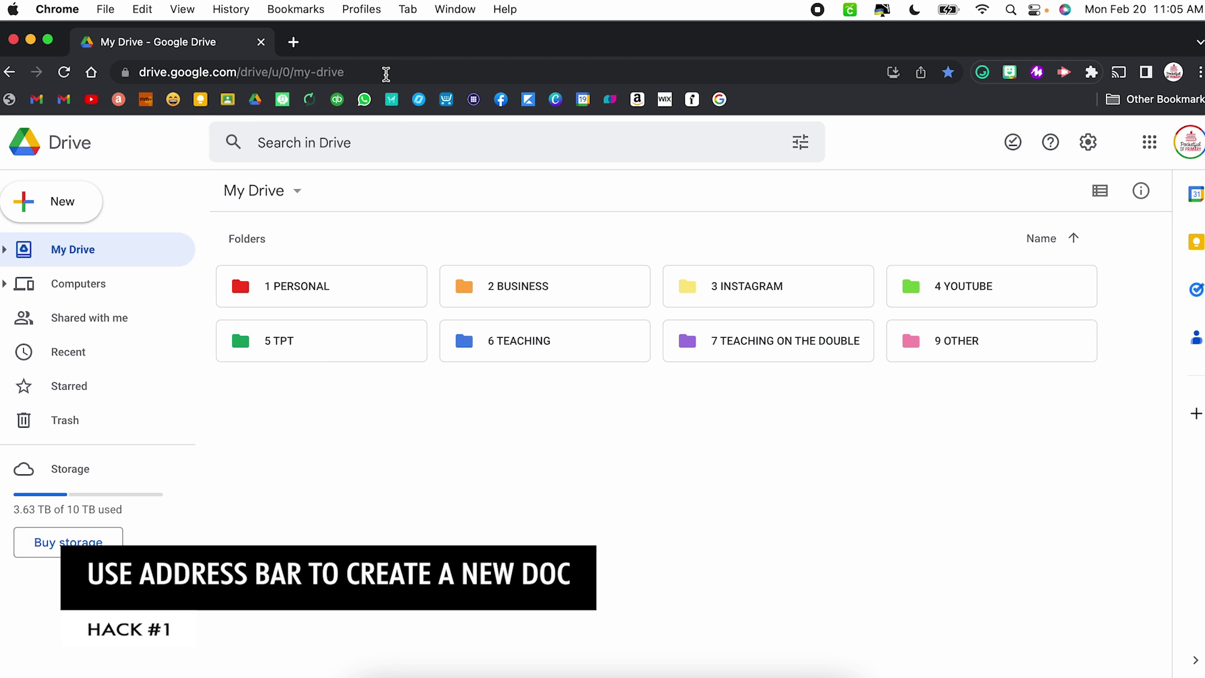
- Create a new blank Google Doc by entering docs.new in the address bar
left_click(386, 73)
type("docs.new")
key("Return")
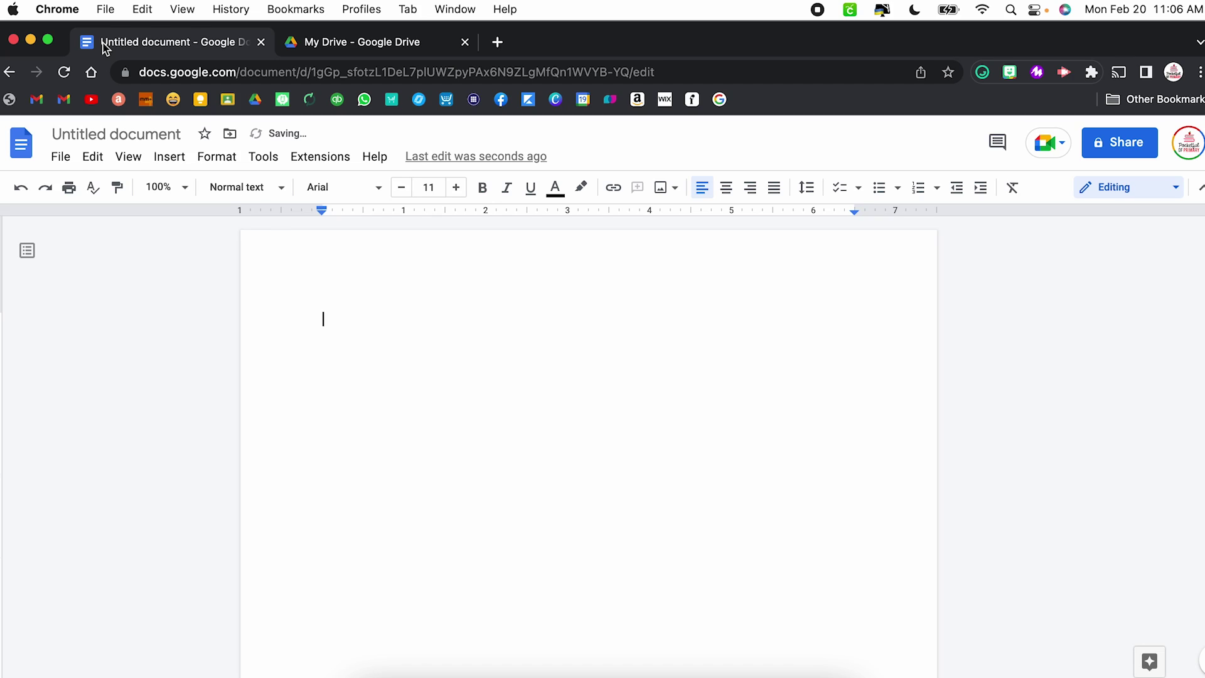
left_click(60, 157)
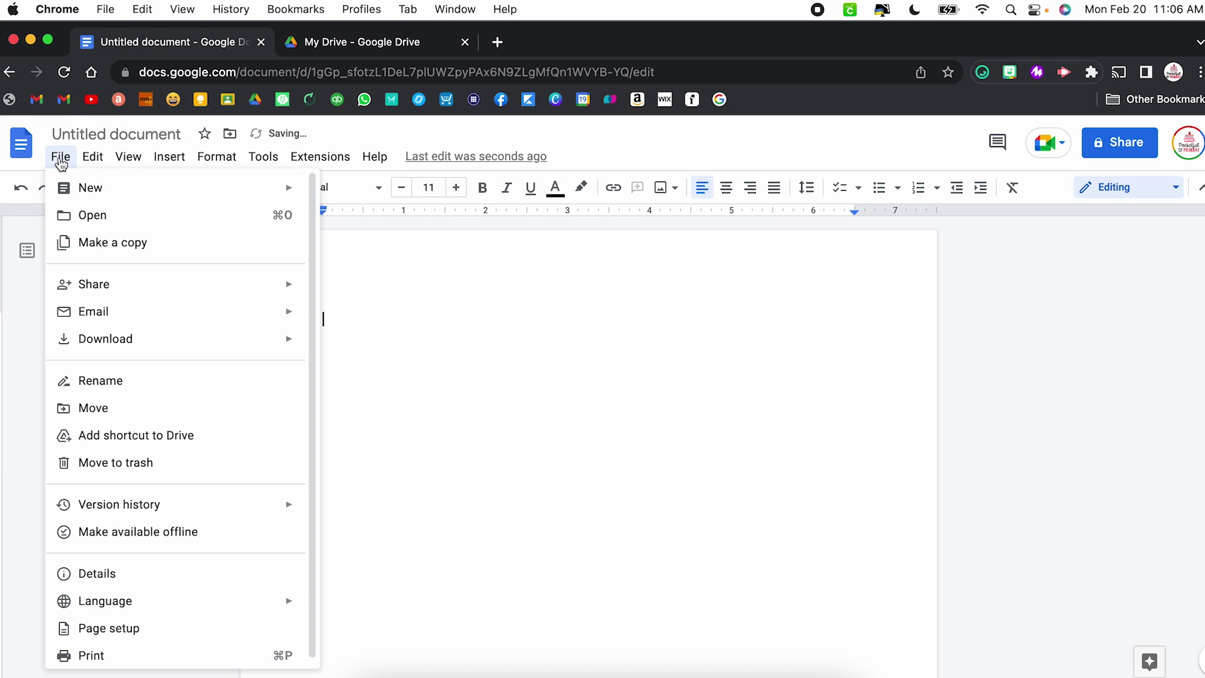
left_click(94, 407)
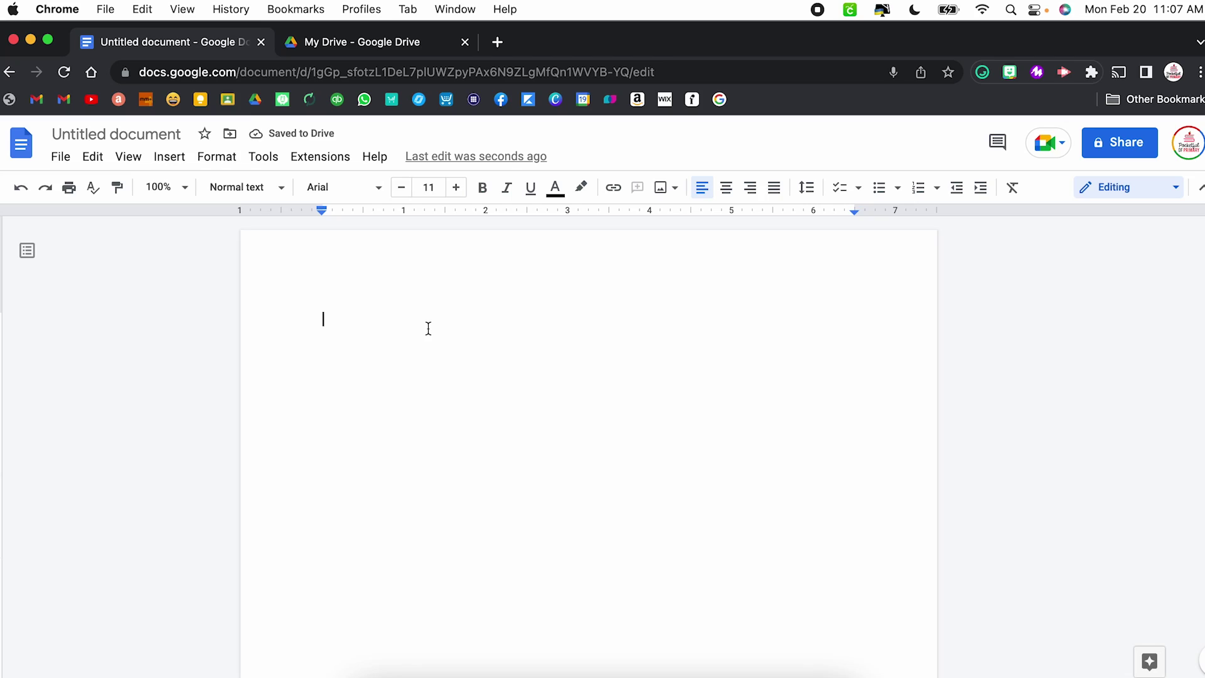
- Dictate 'This is an example of me using Voice typing.' with Tools > Voice typing
left_click(263, 158)
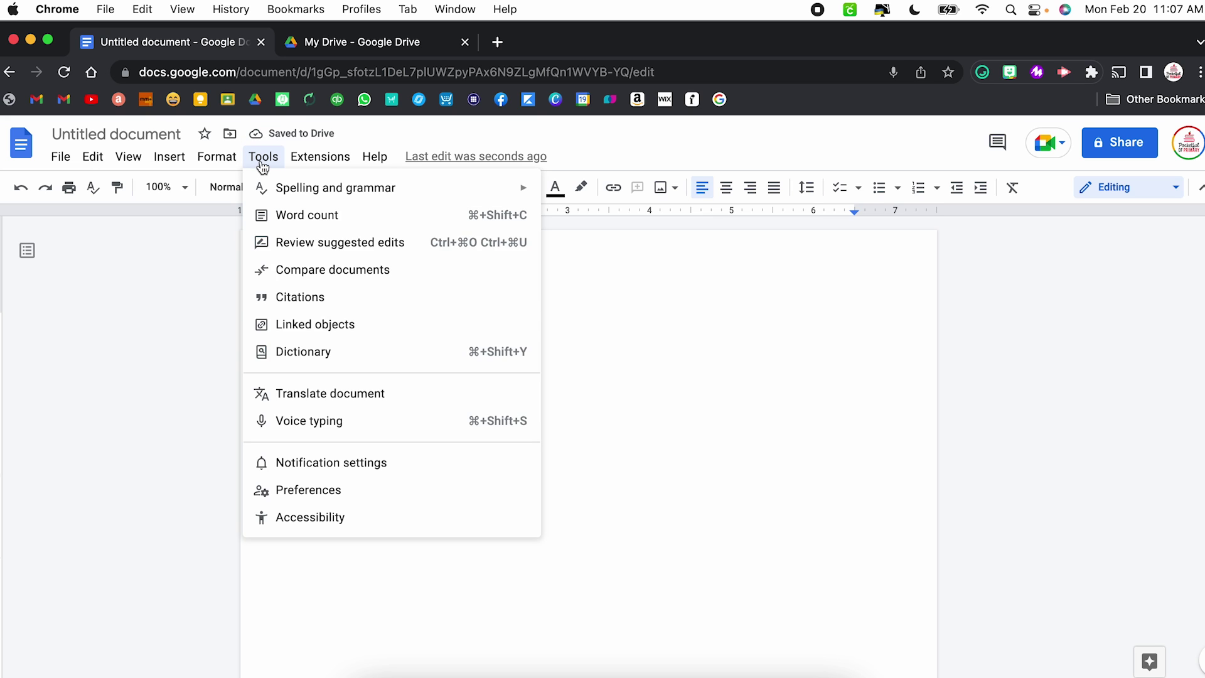
left_click(314, 421)
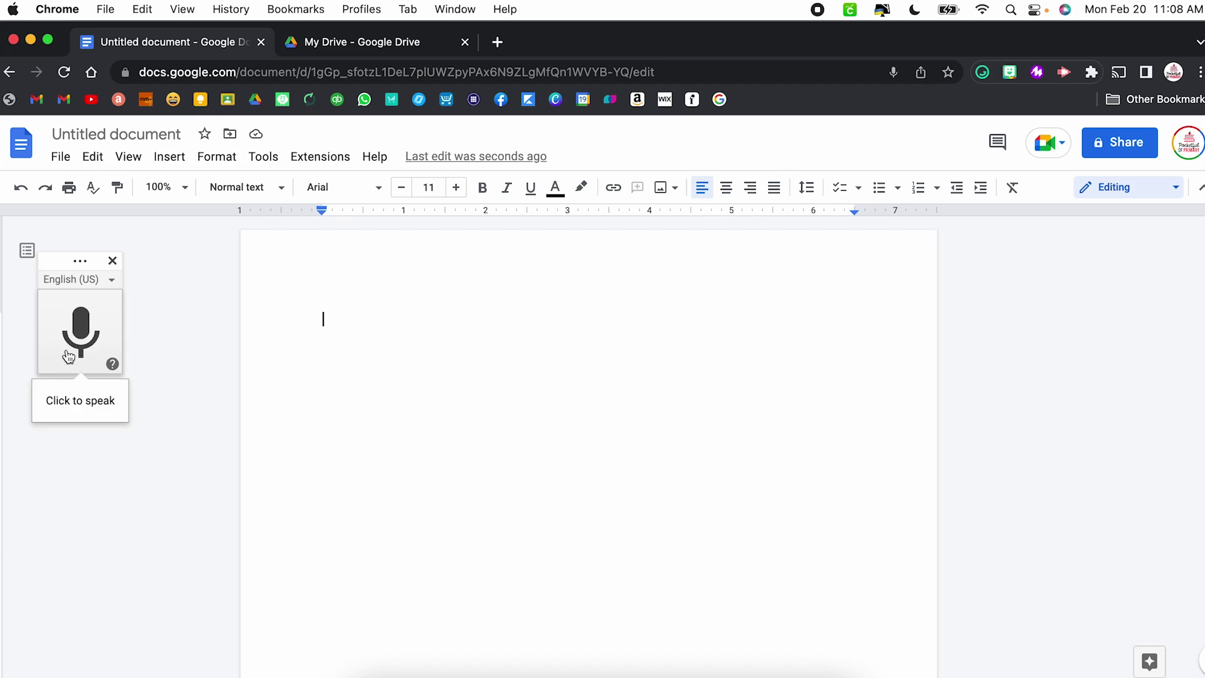
left_click(69, 356)
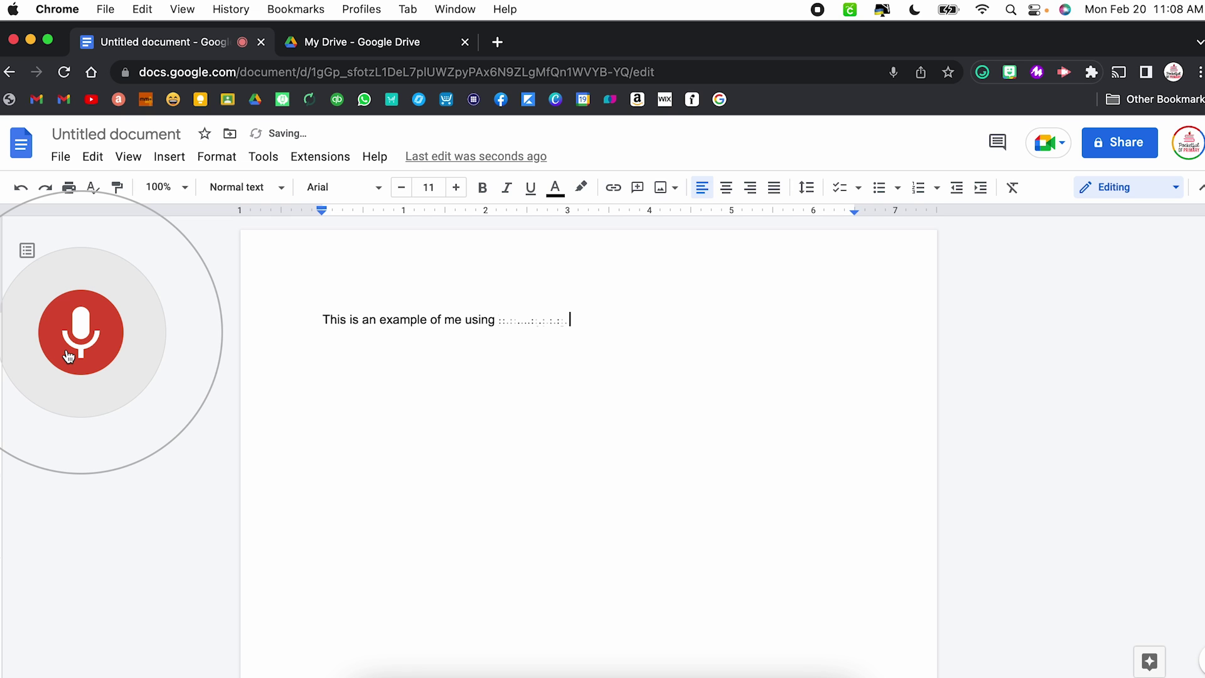
left_click(69, 356)
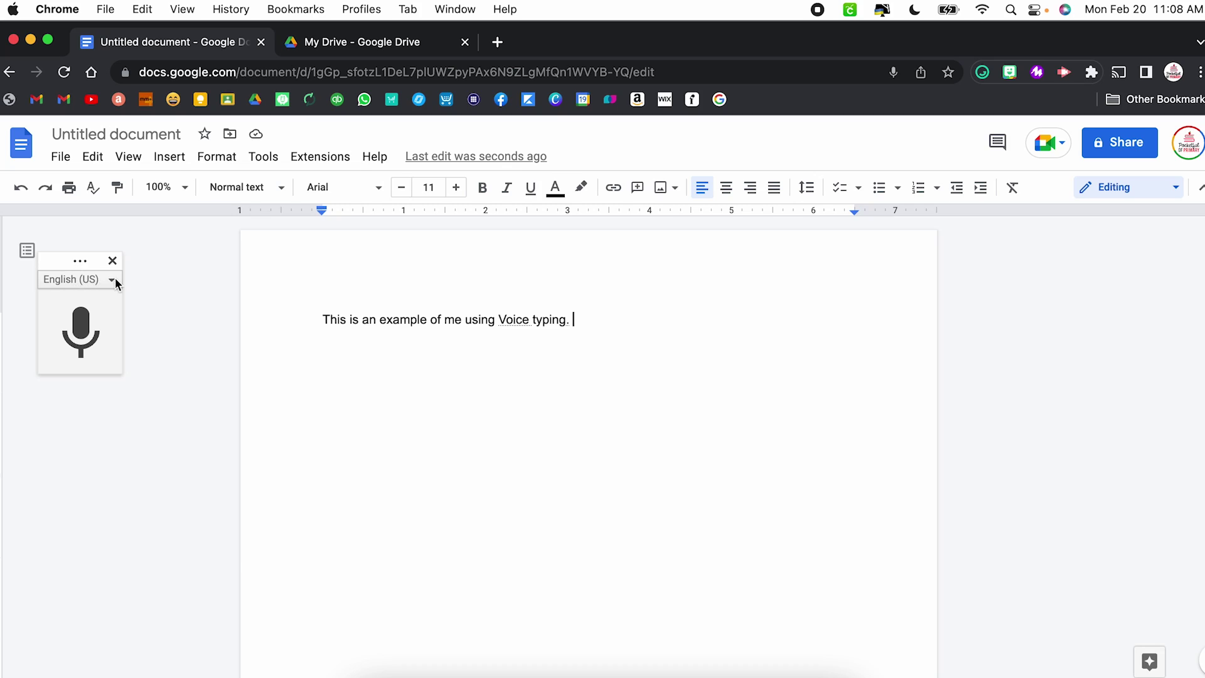
- Browse the list of Voice typing dictation languages
left_click(113, 280)
scroll(144, 394, "down", 4)
scroll(146, 394, "down", 15)
scroll(146, 394, "up", 20)
- Close the Voice typing panel
left_click(113, 260)
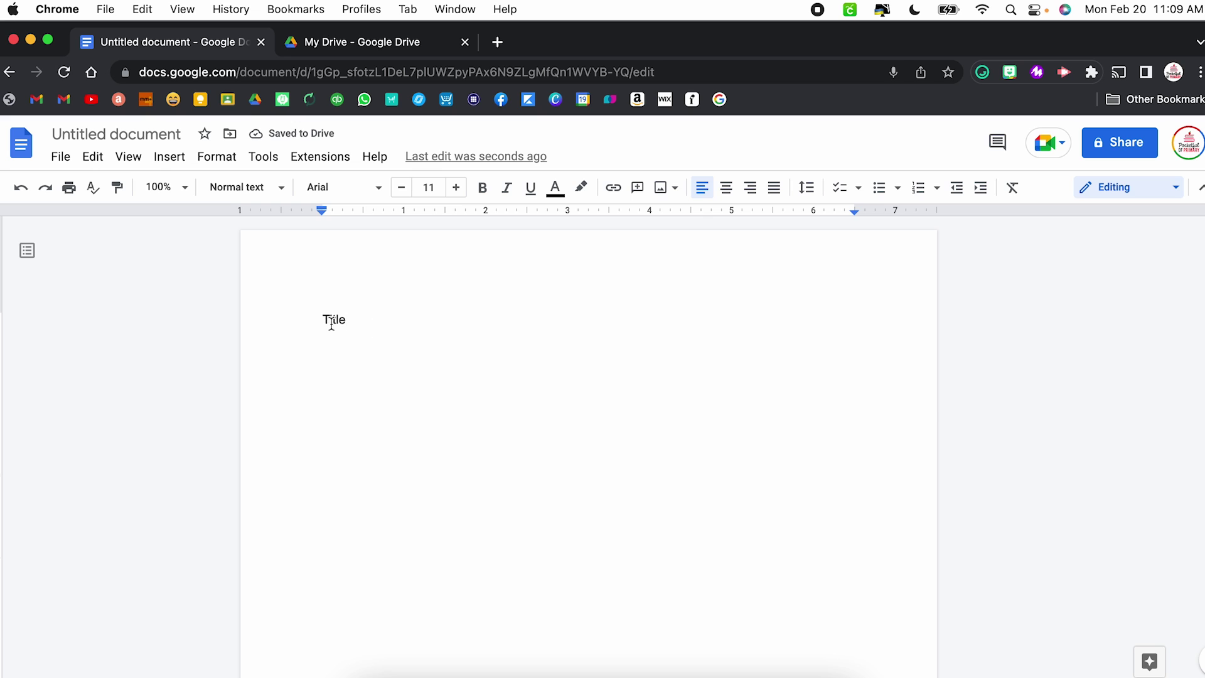
- Format the word Title as Poppins Extra Bold at 24 pt
left_click(370, 189)
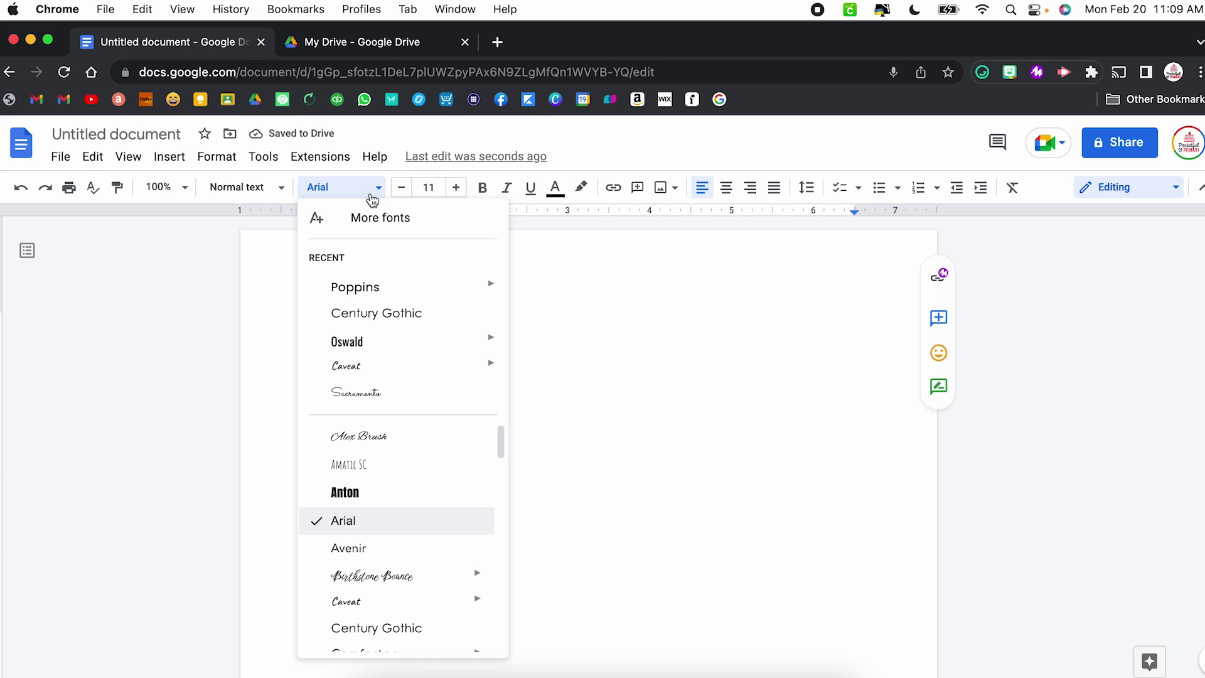
mouse_move(421, 283)
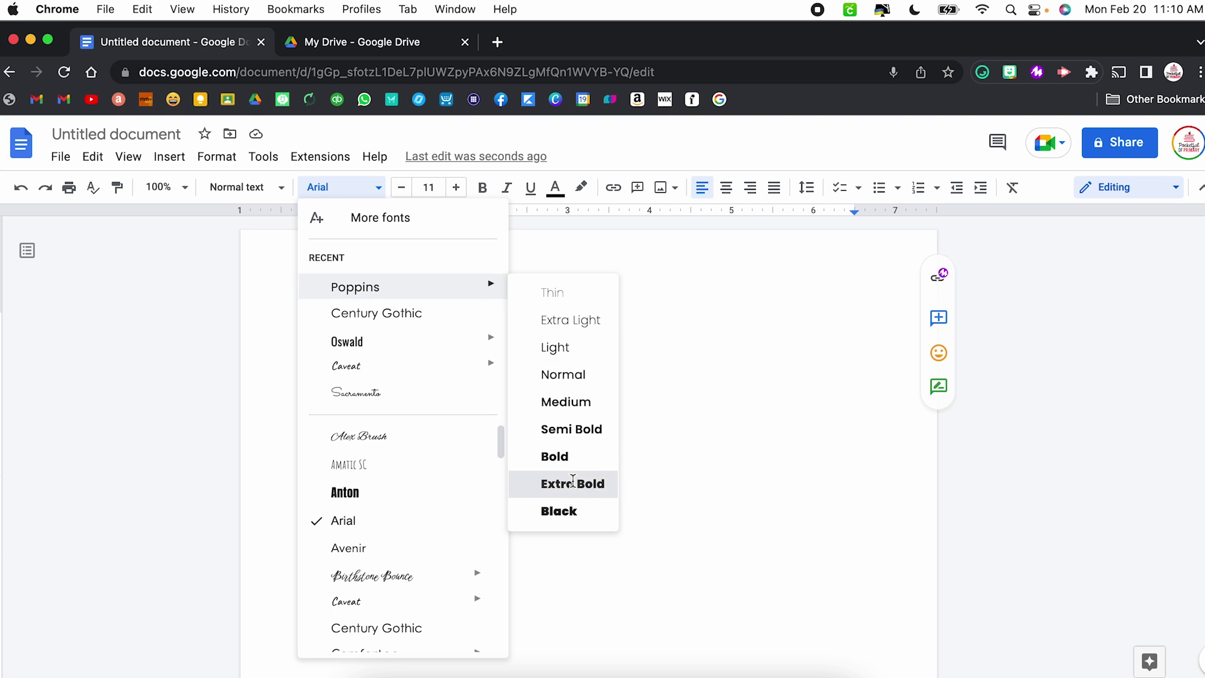
left_click(572, 483)
left_click(435, 188)
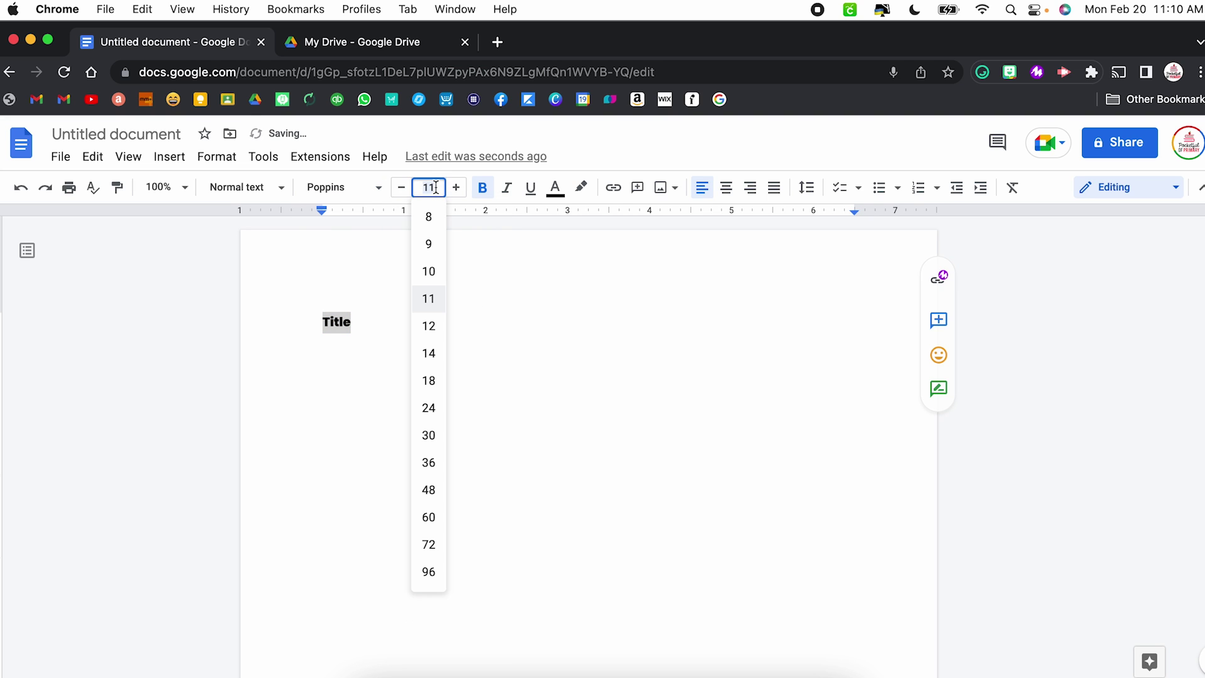
type("24")
key("Return")
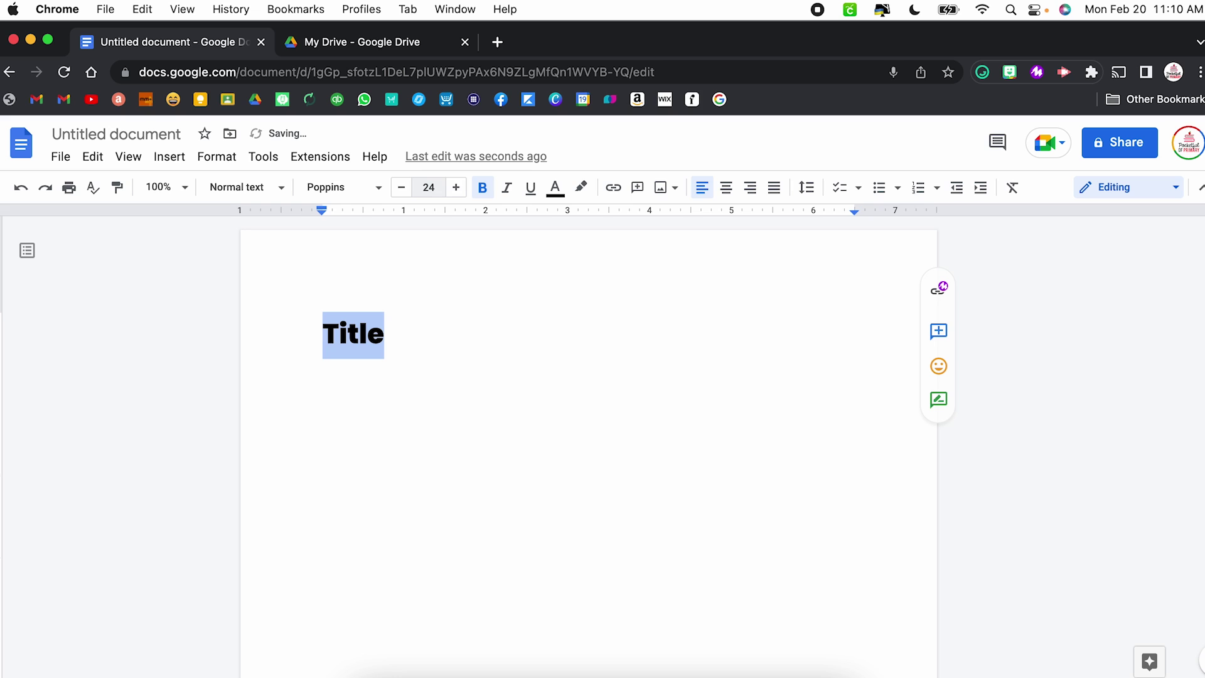
left_click(440, 283)
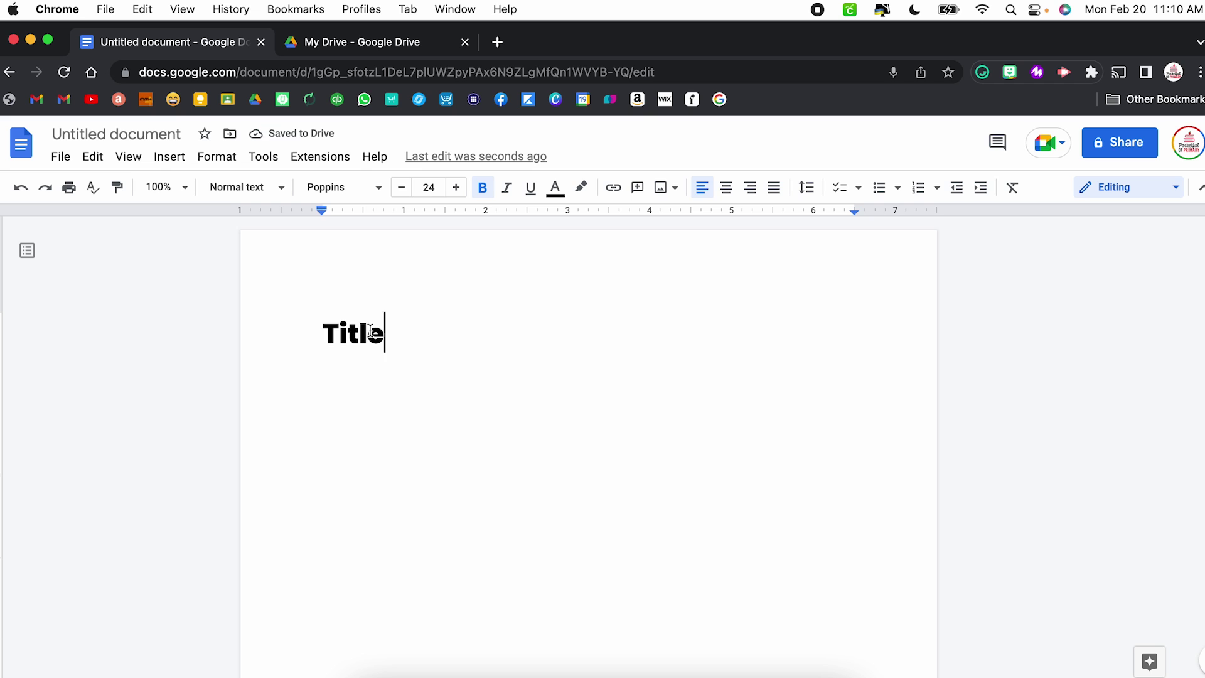
- Update the Title paragraph style to match the formatted text
left_click(263, 192)
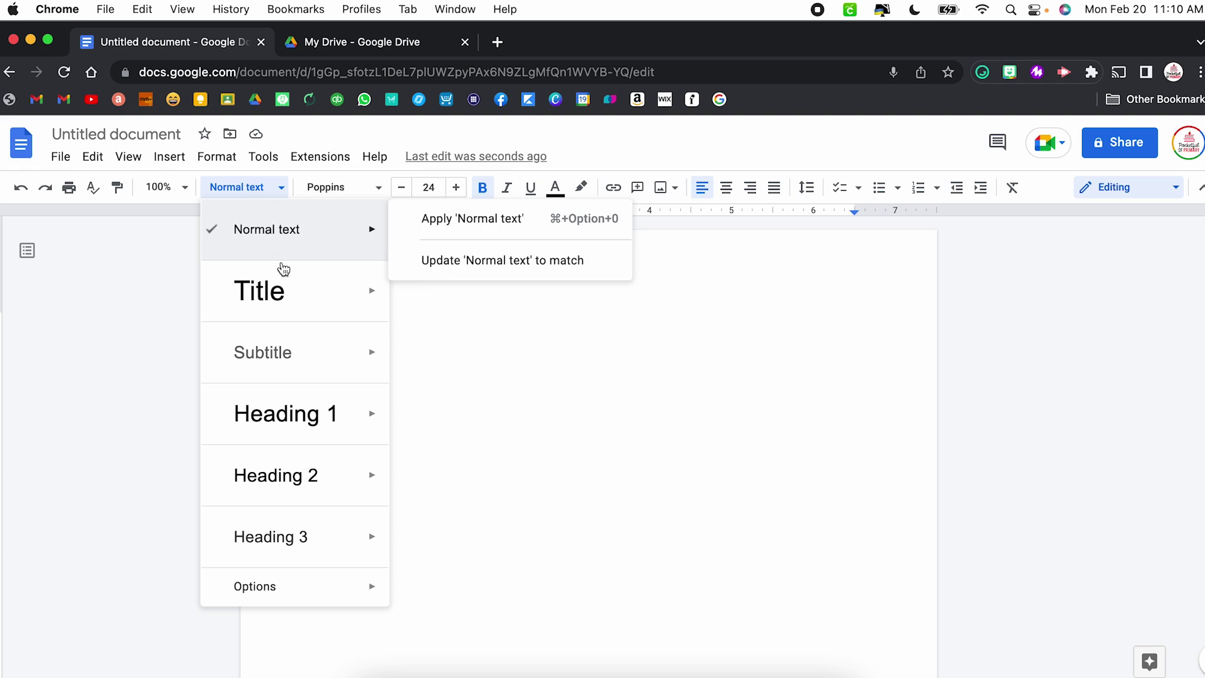
mouse_move(287, 286)
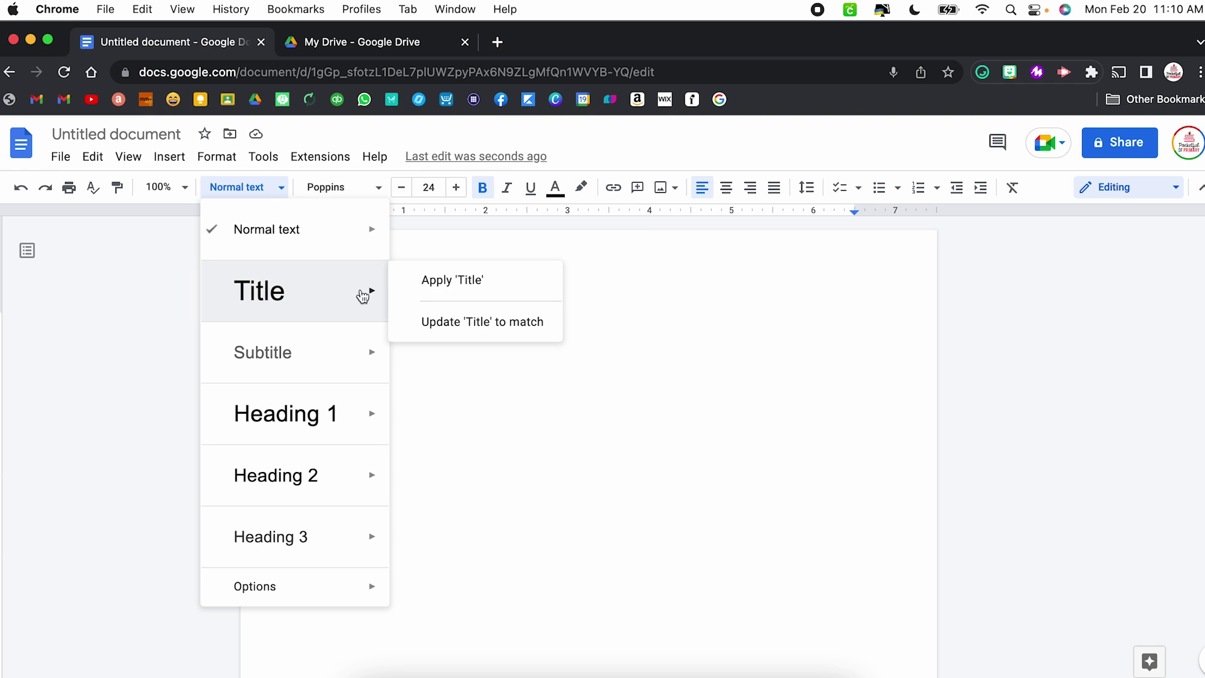
left_click(431, 323)
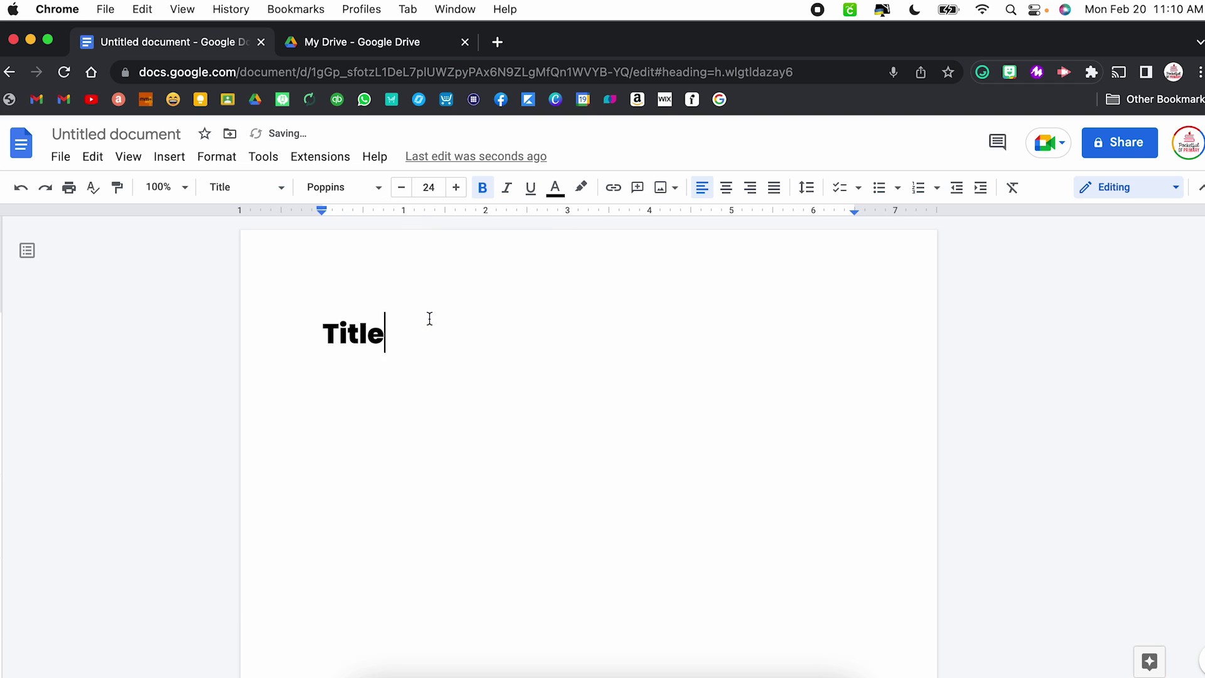
left_click(281, 187)
mouse_move(289, 304)
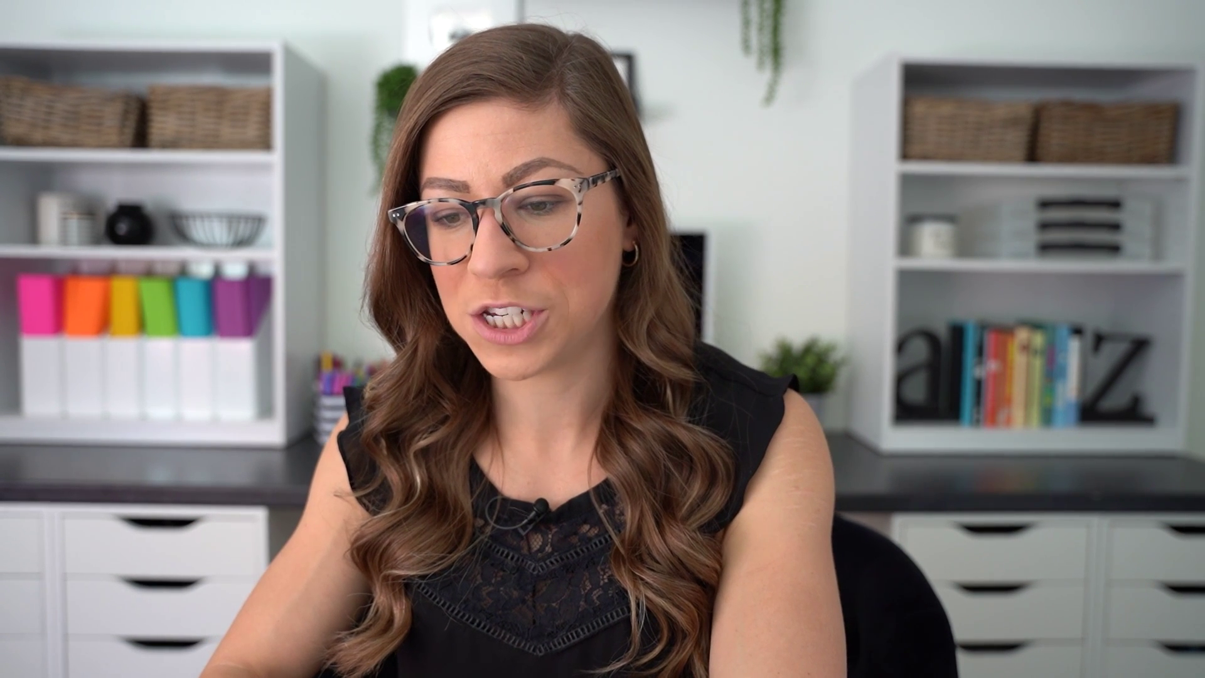
- Type 'Subtitle' and start the Heading line below it
type("Su")
type("btitle")
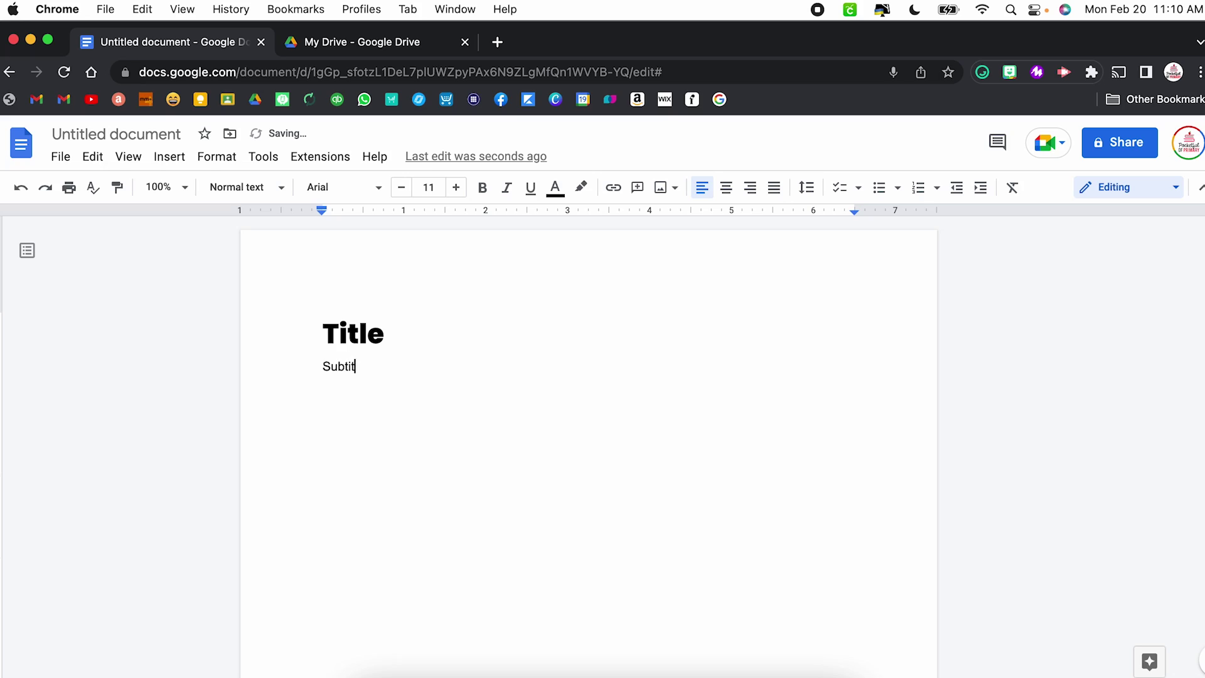
key("Return")
type("Heading")
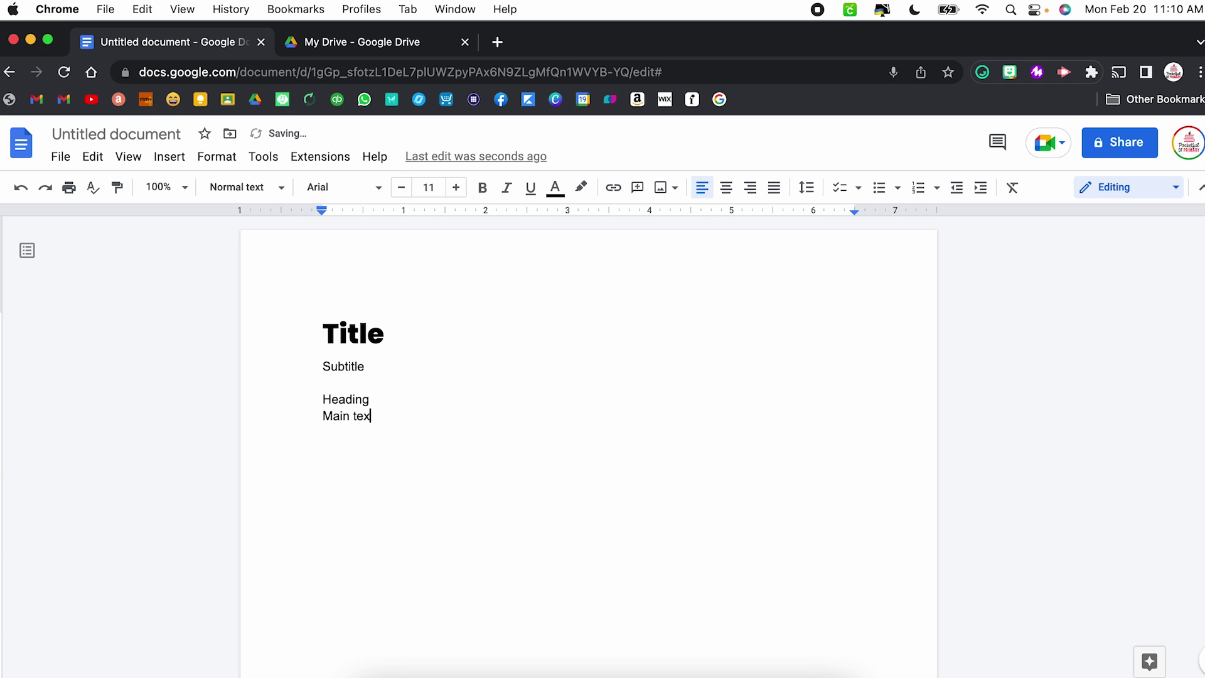
- Format the word Subtitle as Poppins Semi Bold at 20 pt
double_click(362, 361)
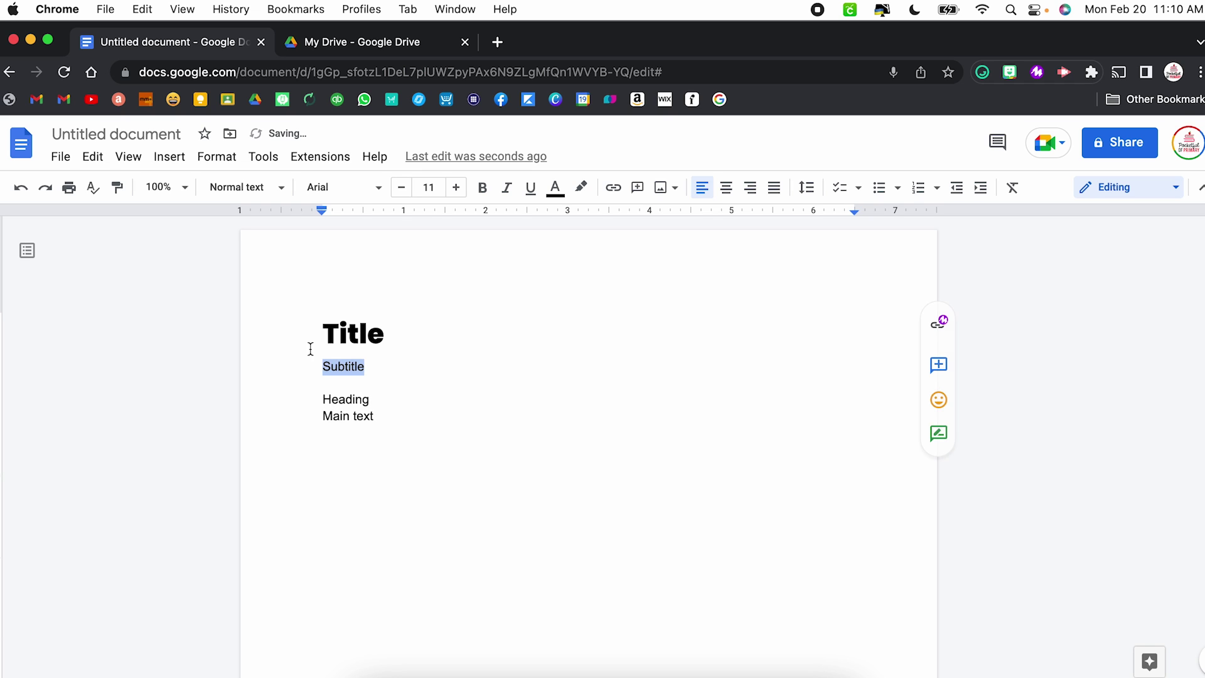
left_click(364, 192)
mouse_move(416, 284)
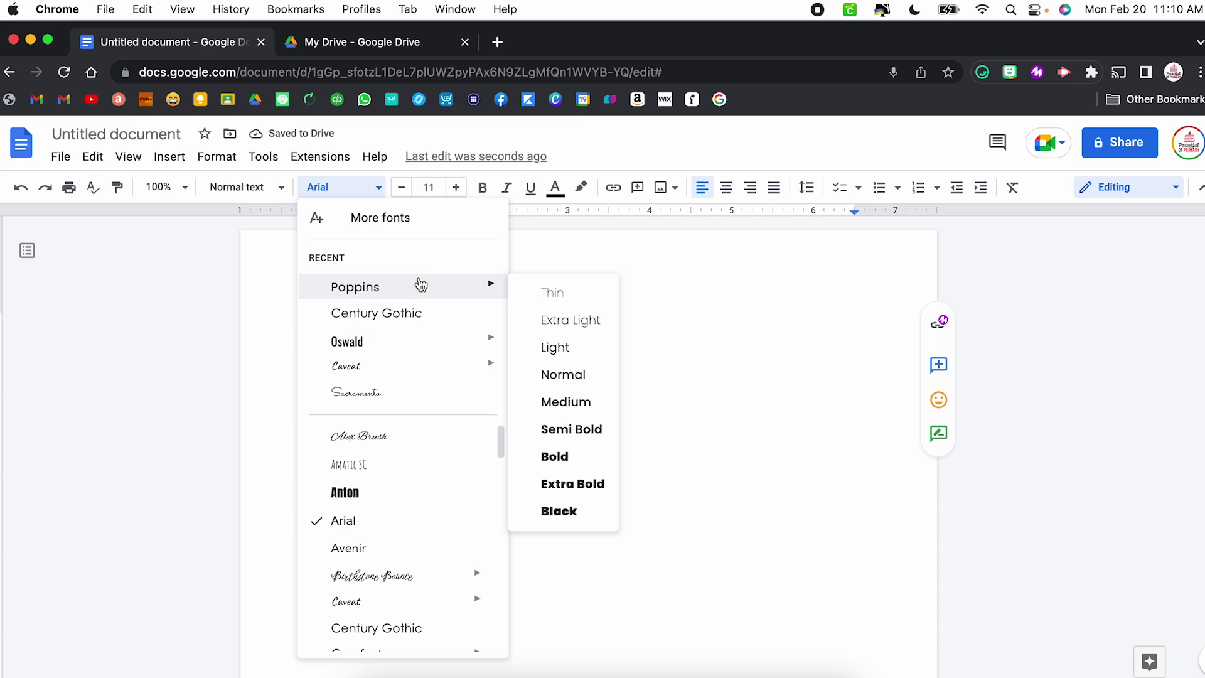
left_click(563, 430)
left_click(433, 186)
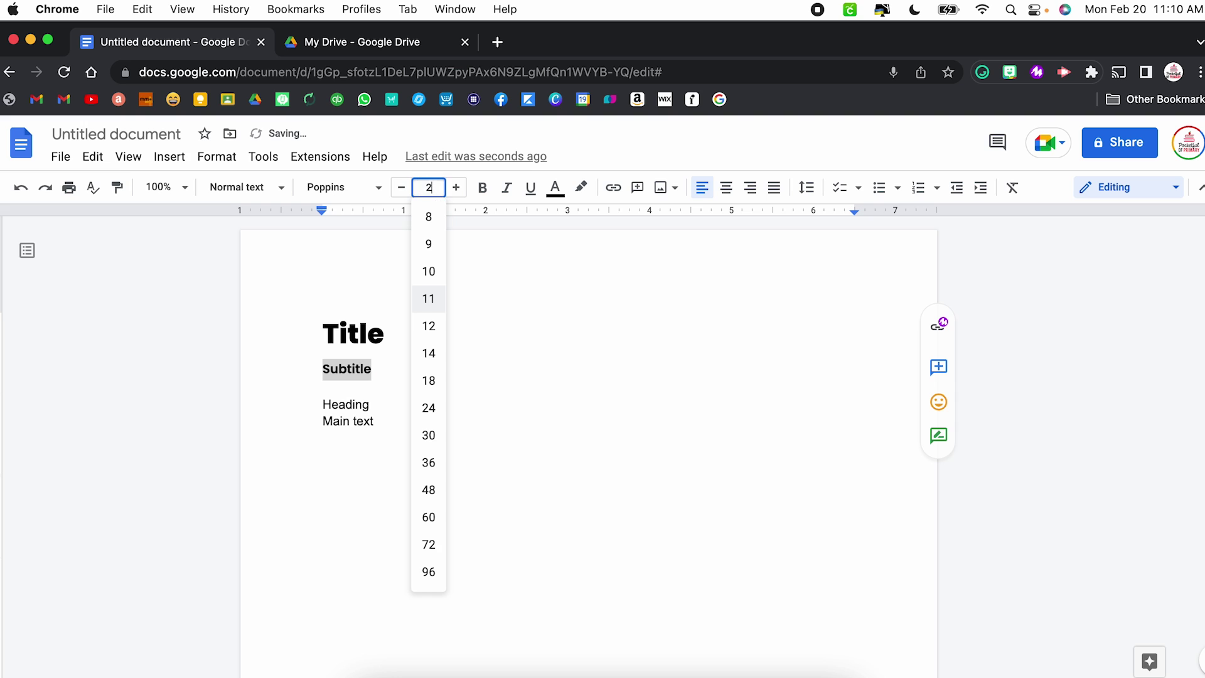
type("20")
key("Return")
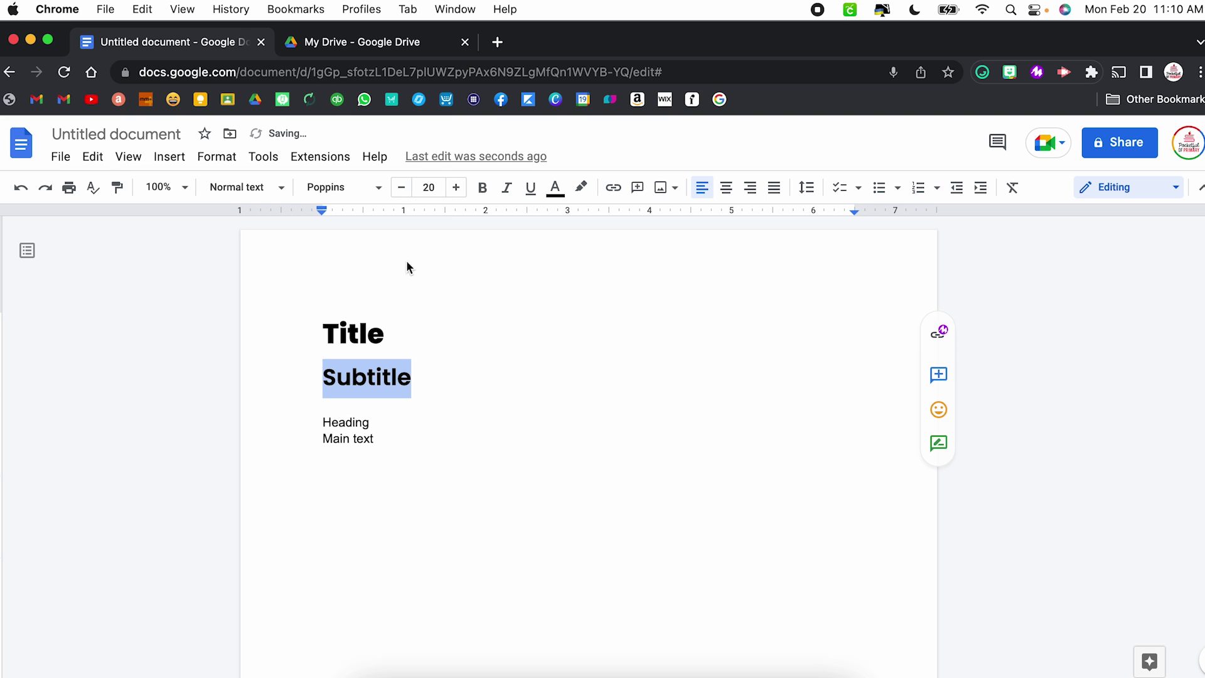
- Update the Subtitle paragraph style to match the formatted text
left_click(279, 198)
mouse_move(331, 368)
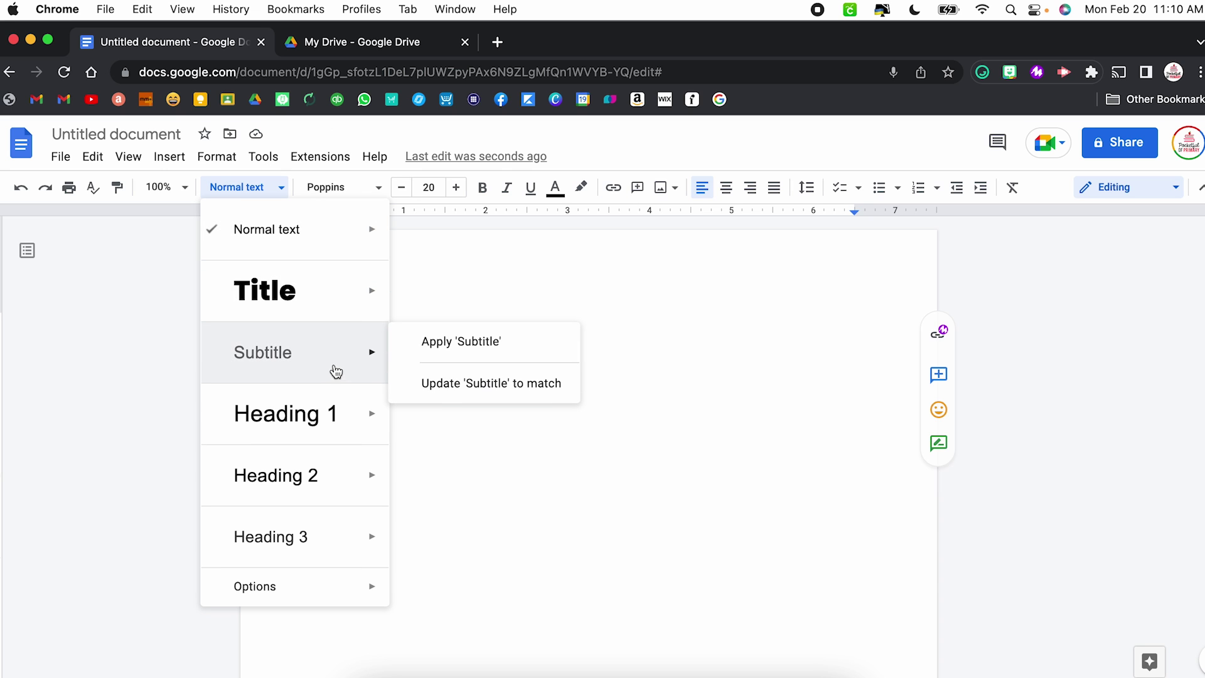
left_click(431, 385)
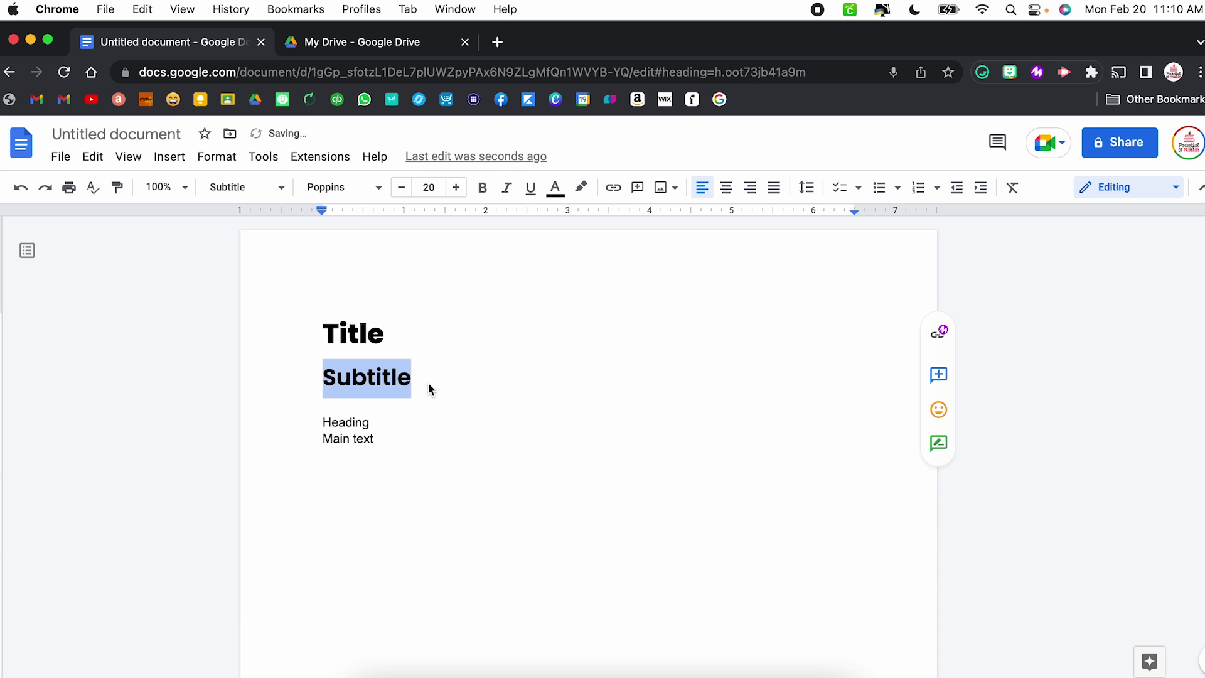
left_click_drag(382, 419, 318, 422)
- Make Heading Poppins Medium 16 pt and update Heading 1 to match it
left_click(321, 187)
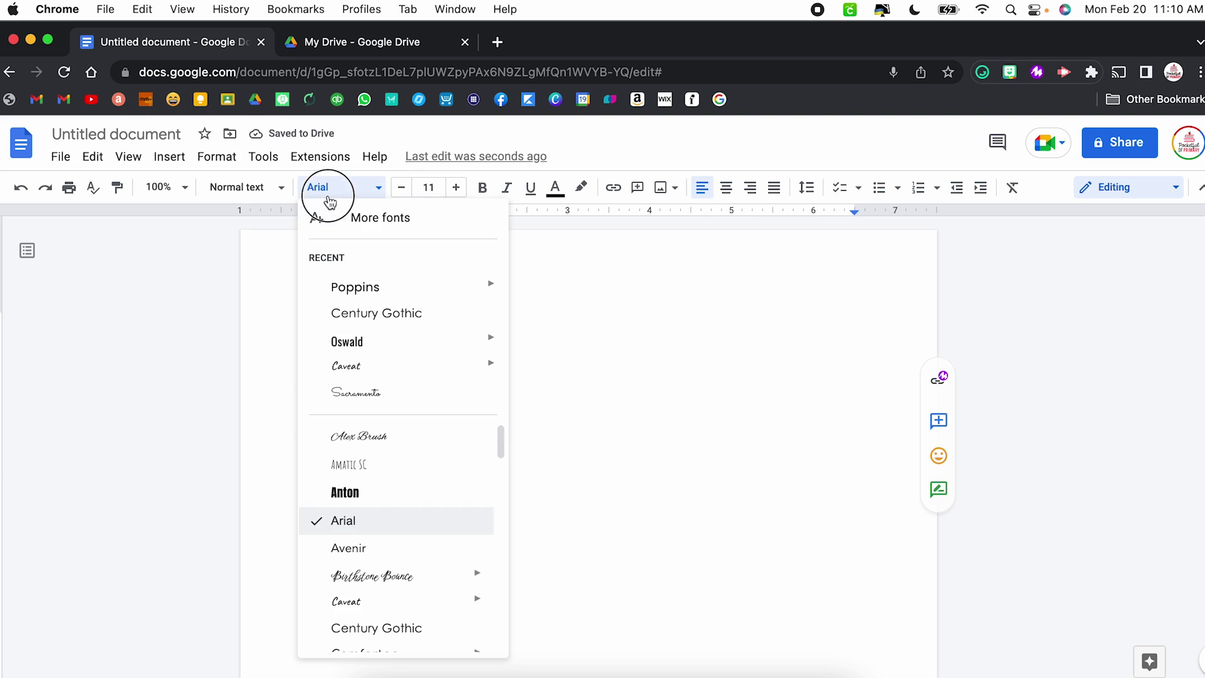
mouse_move(497, 285)
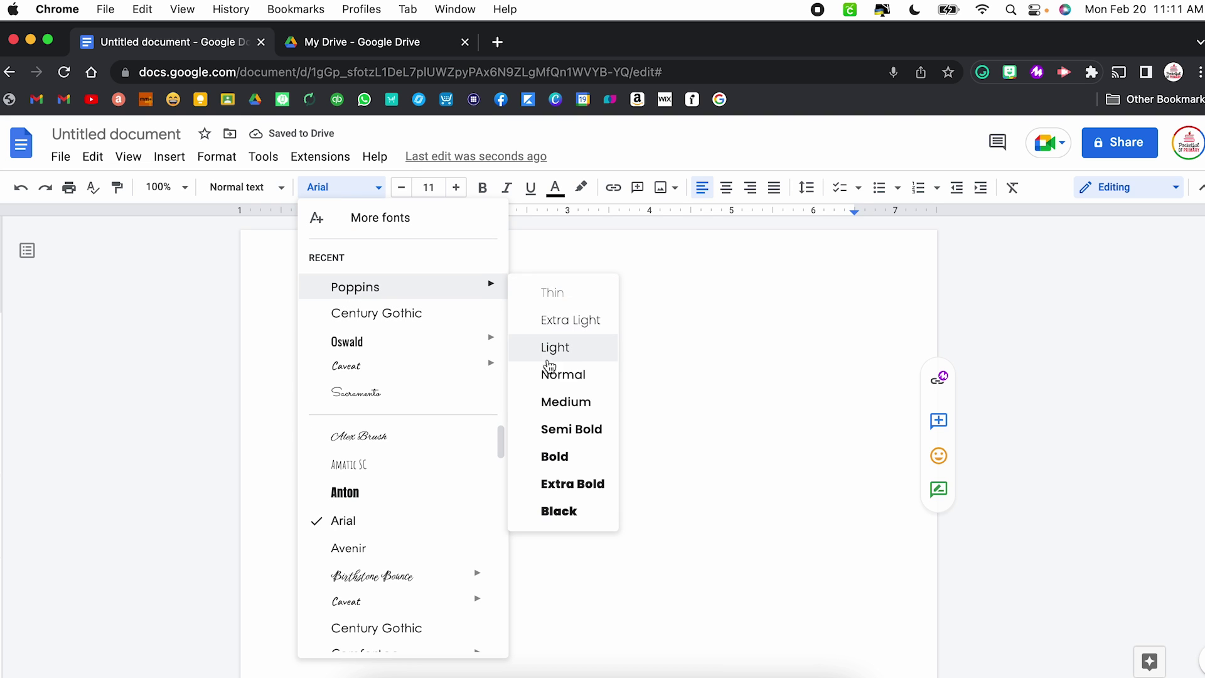
left_click(551, 398)
left_click(435, 187)
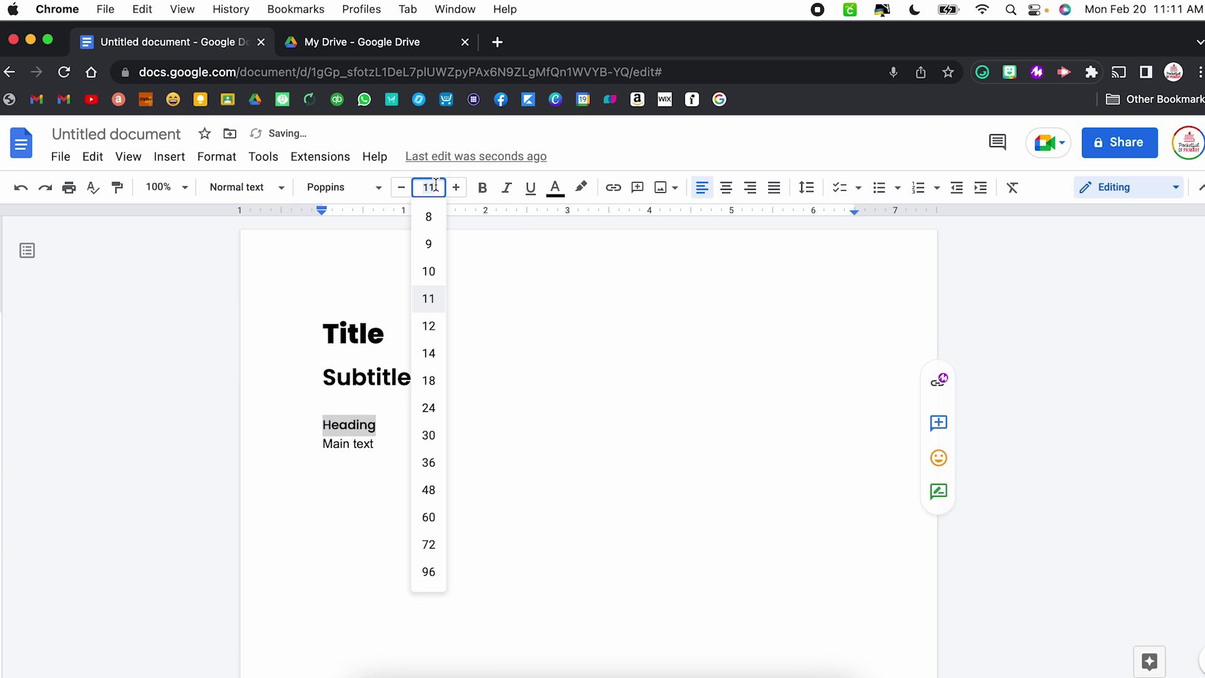
type("16")
key("Return")
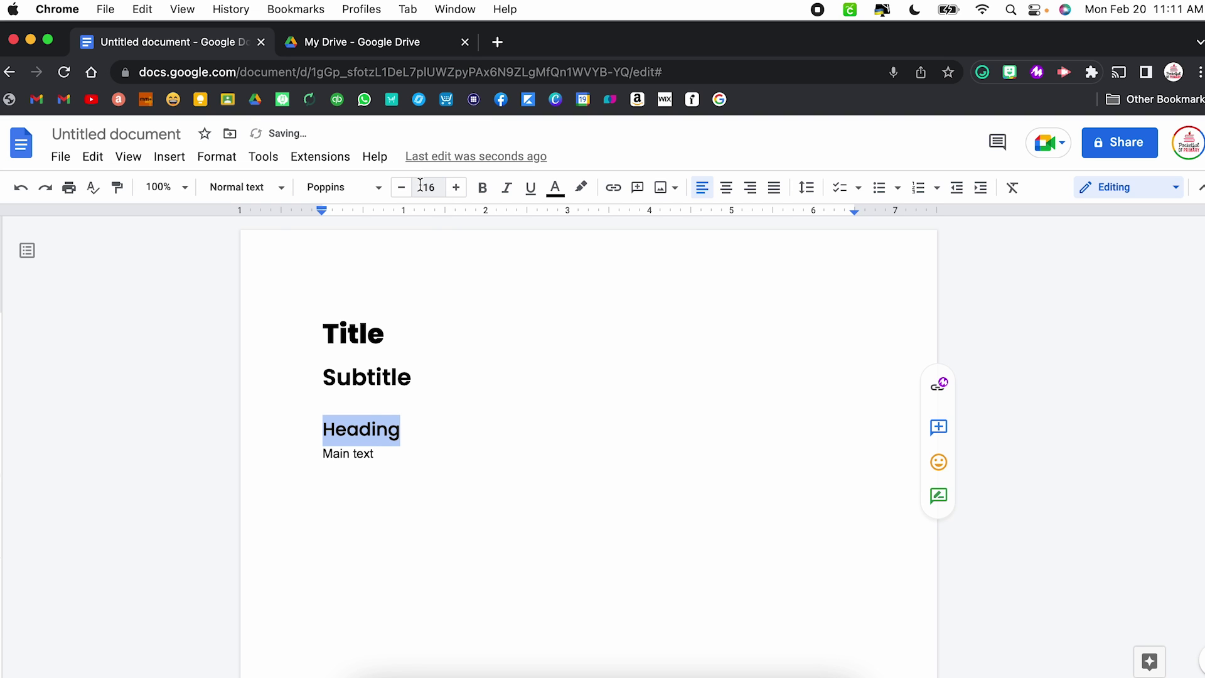
left_click(282, 188)
mouse_move(323, 374)
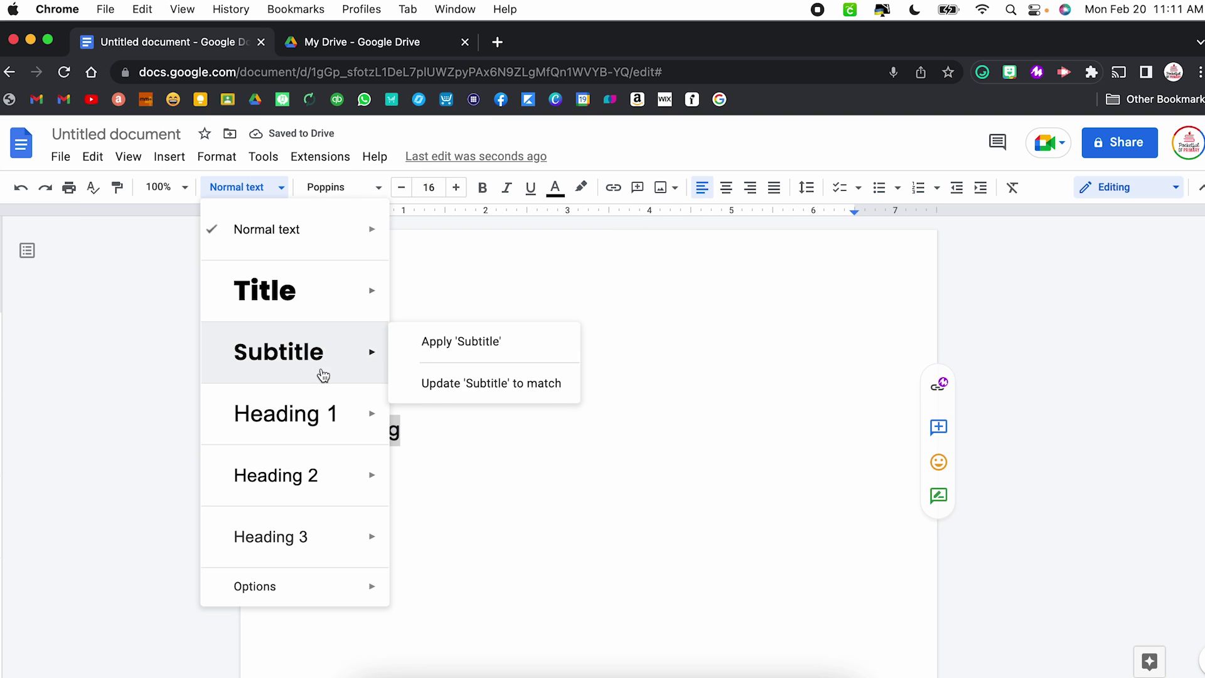
mouse_move(323, 411)
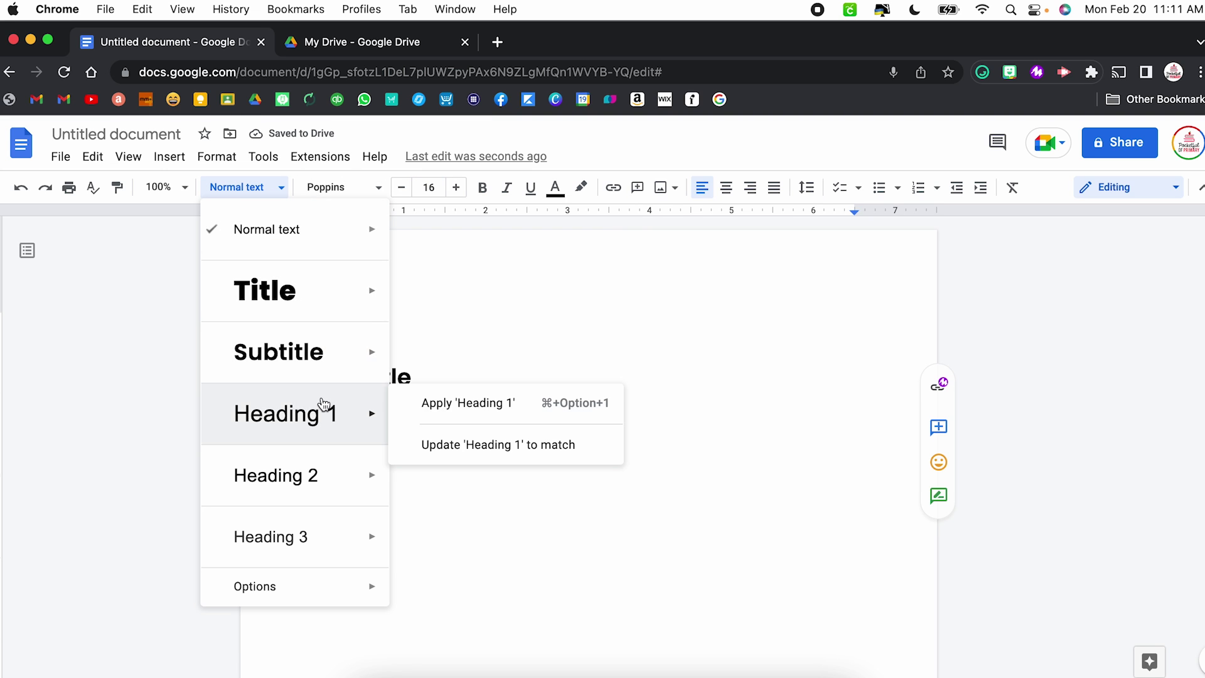
left_click(427, 447)
- Set Main text to Poppins Light 12 pt and update Normal text to match it
left_click_drag(398, 452, 302, 451)
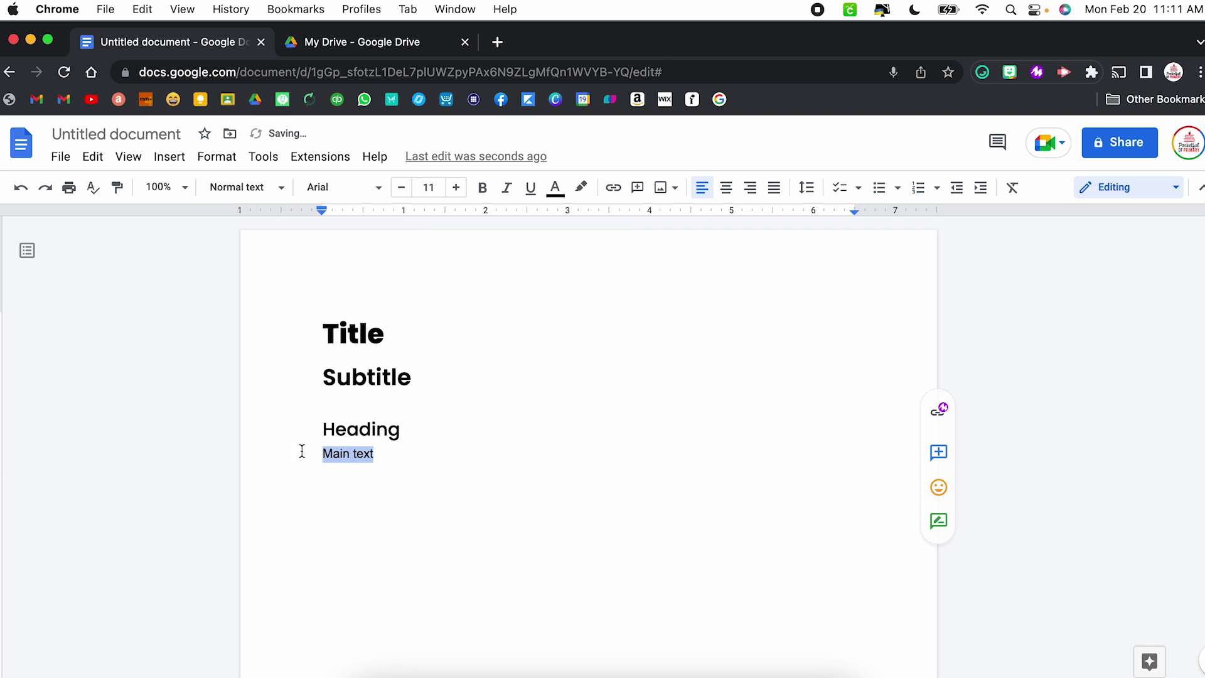
left_click(327, 187)
mouse_move(408, 286)
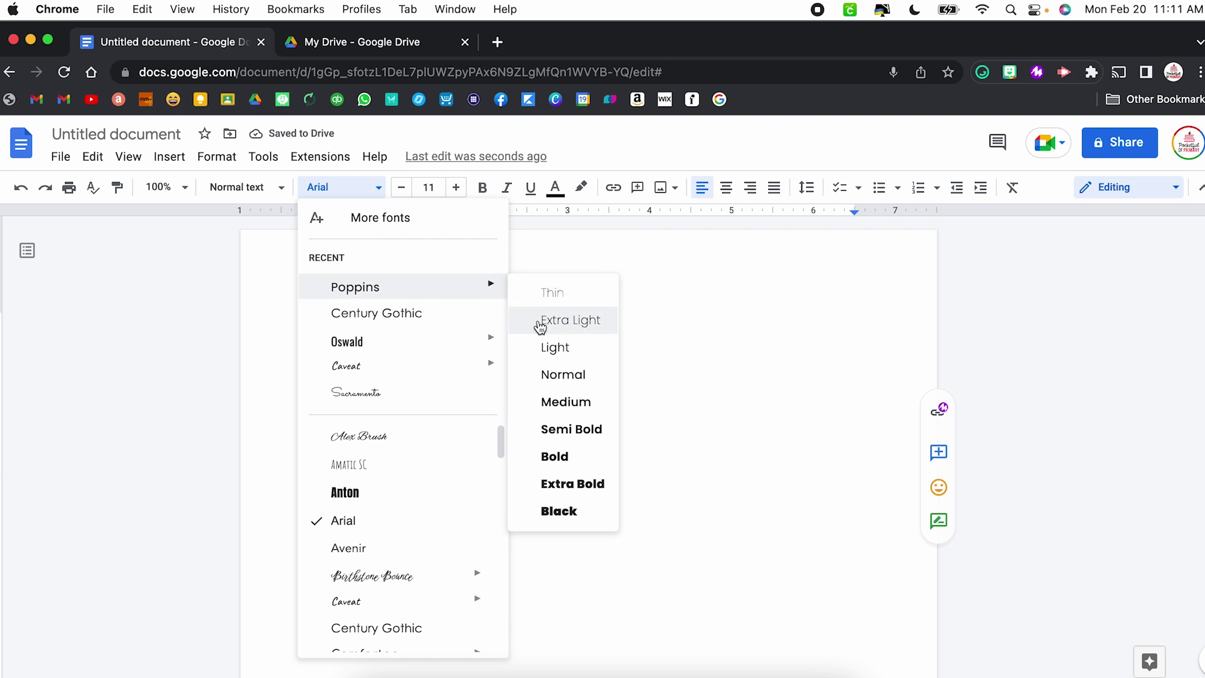
left_click(552, 347)
left_click(455, 187)
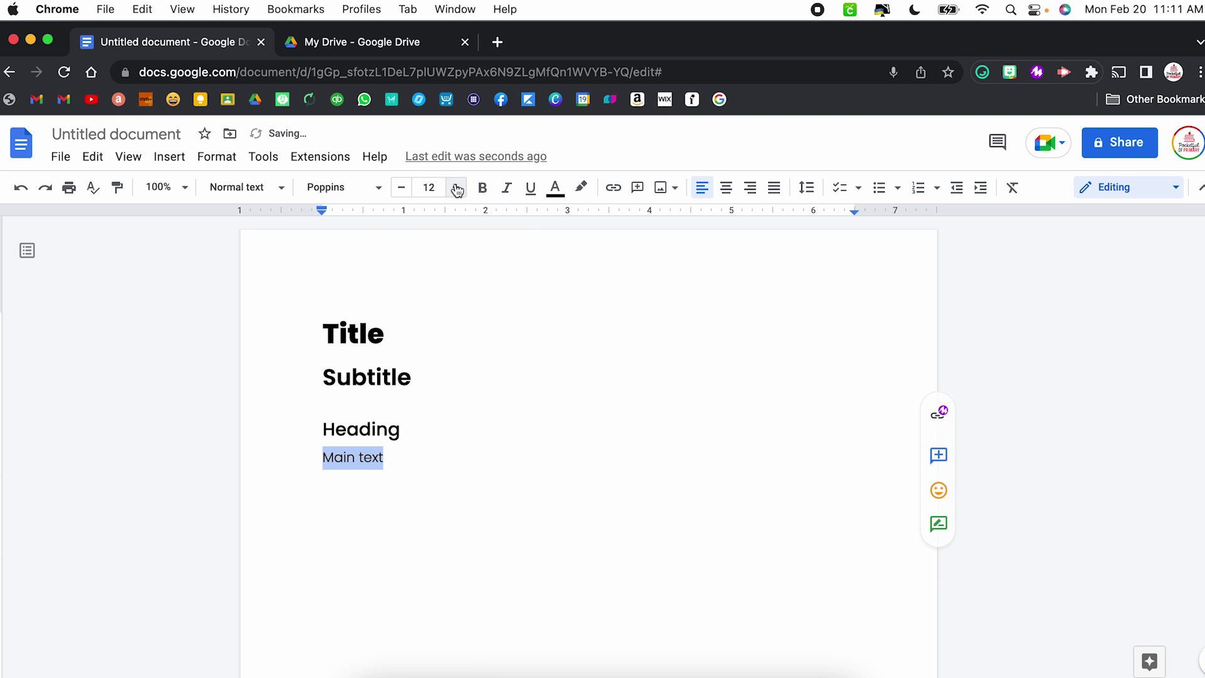
left_click(264, 187)
mouse_move(300, 225)
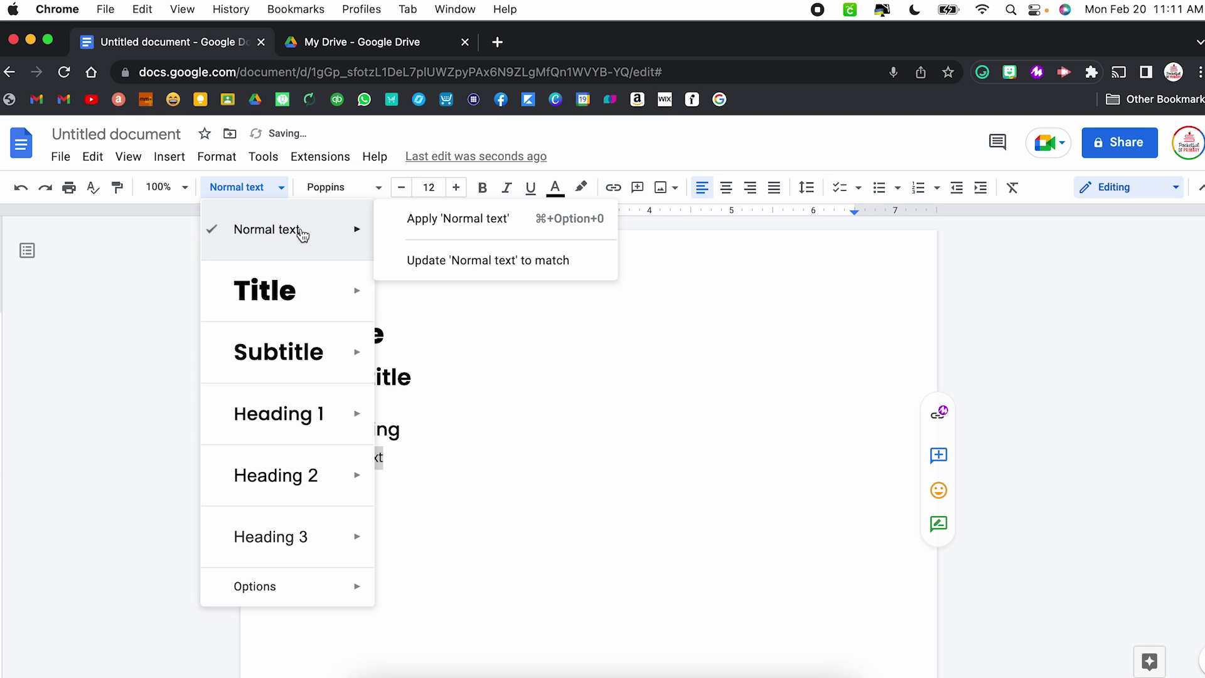
left_click(424, 259)
left_click(458, 432)
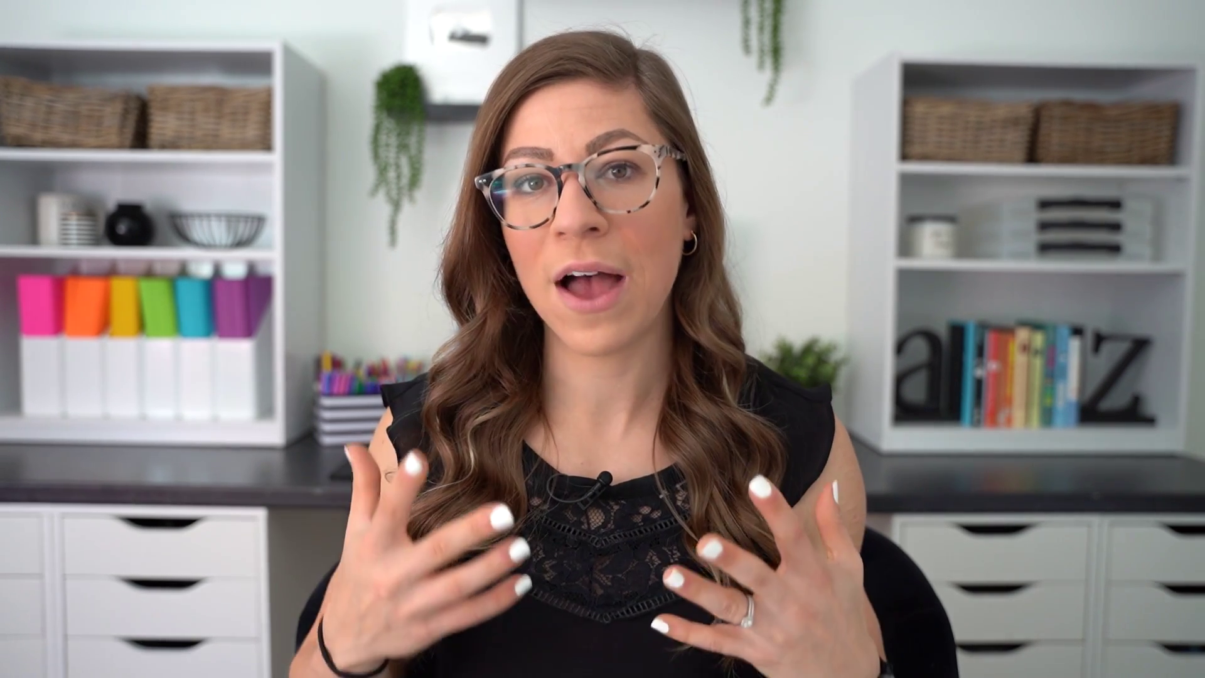
- Delete all the sample style lines from the document
key("super+a")
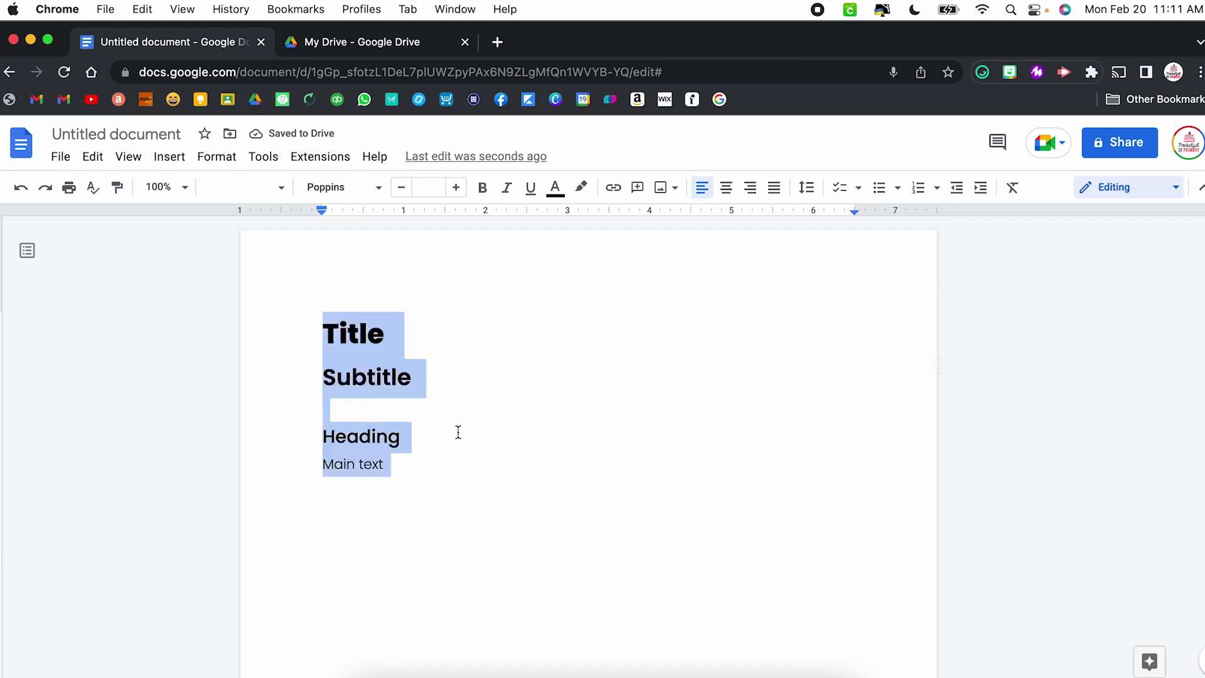
key("BackSpace")
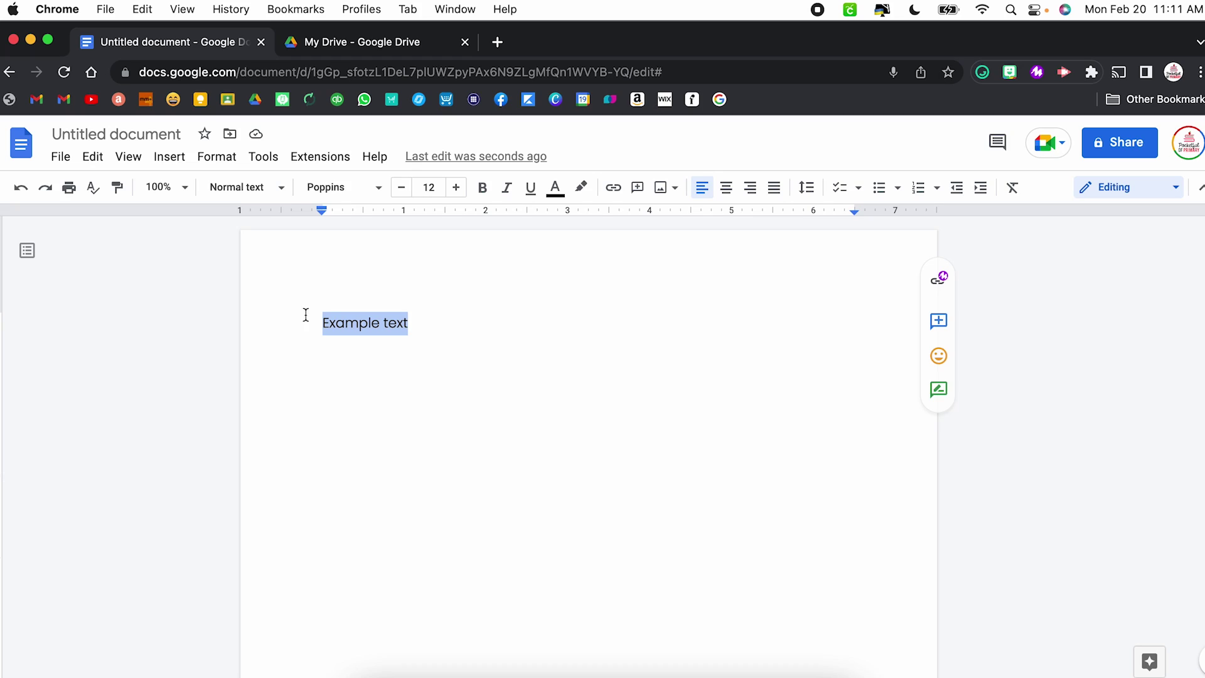
left_click(270, 188)
- Apply the Title style, then the Subtitle style, to the Example text line
mouse_move(274, 221)
left_click(277, 302)
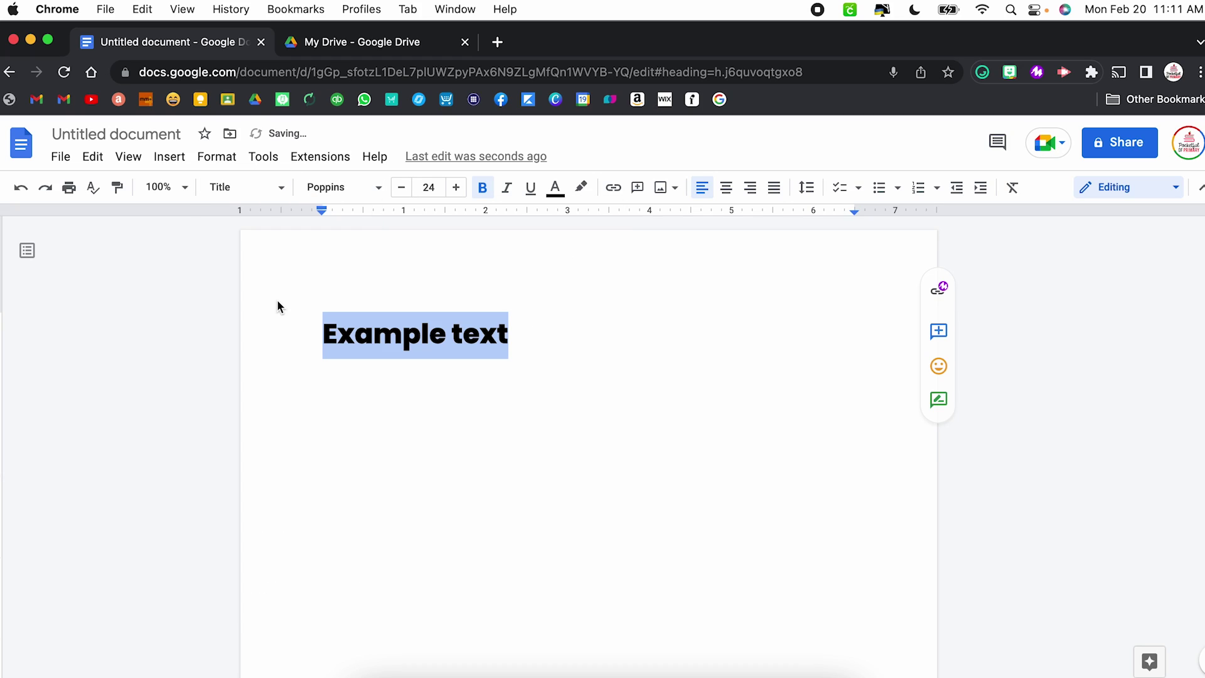
left_click(261, 188)
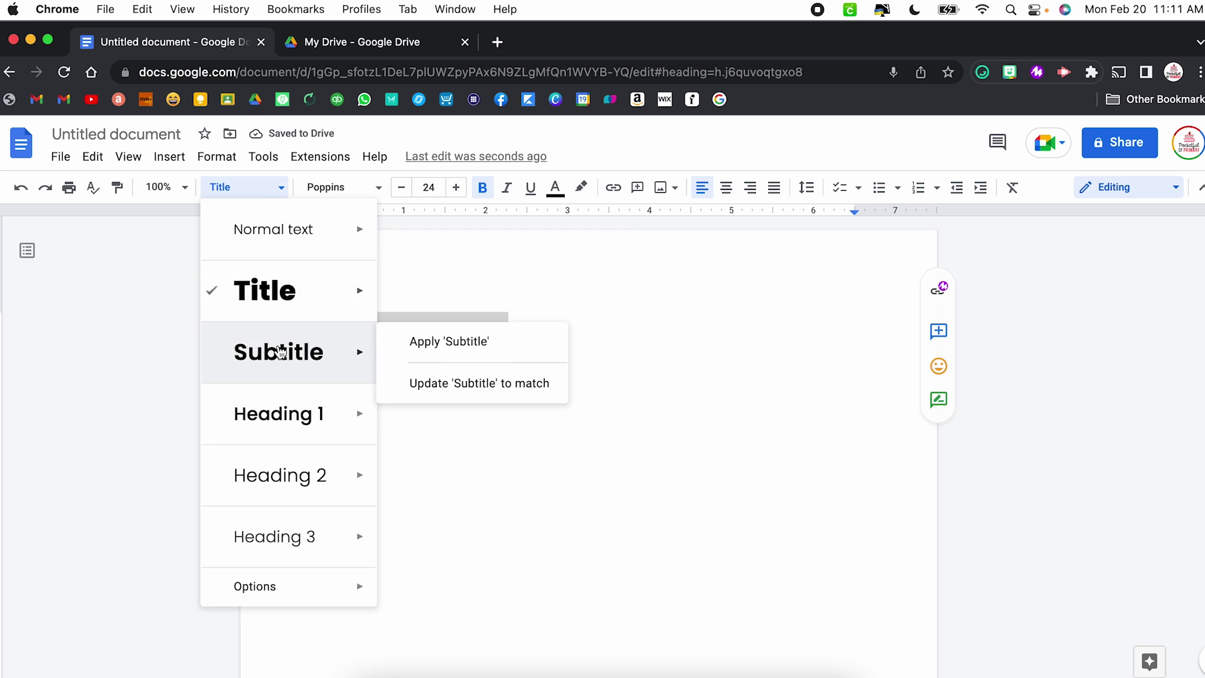
left_click(279, 352)
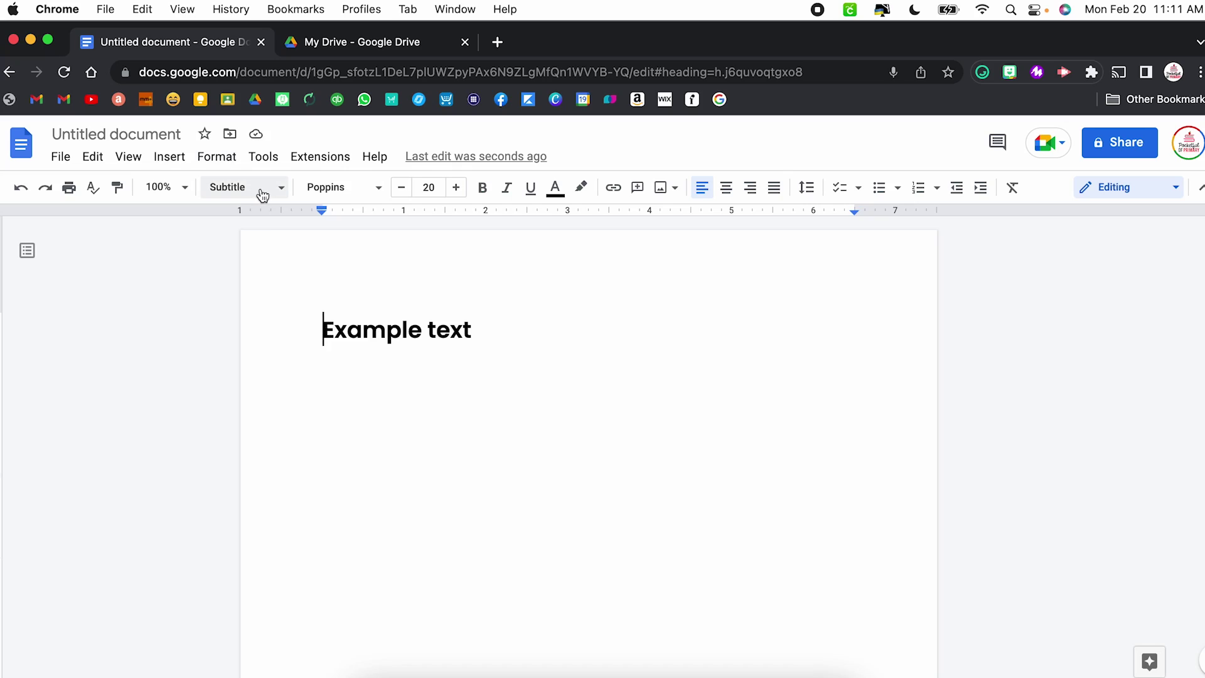
- Save the current Poppins paragraph styles as the default styles for new documents
left_click(279, 189)
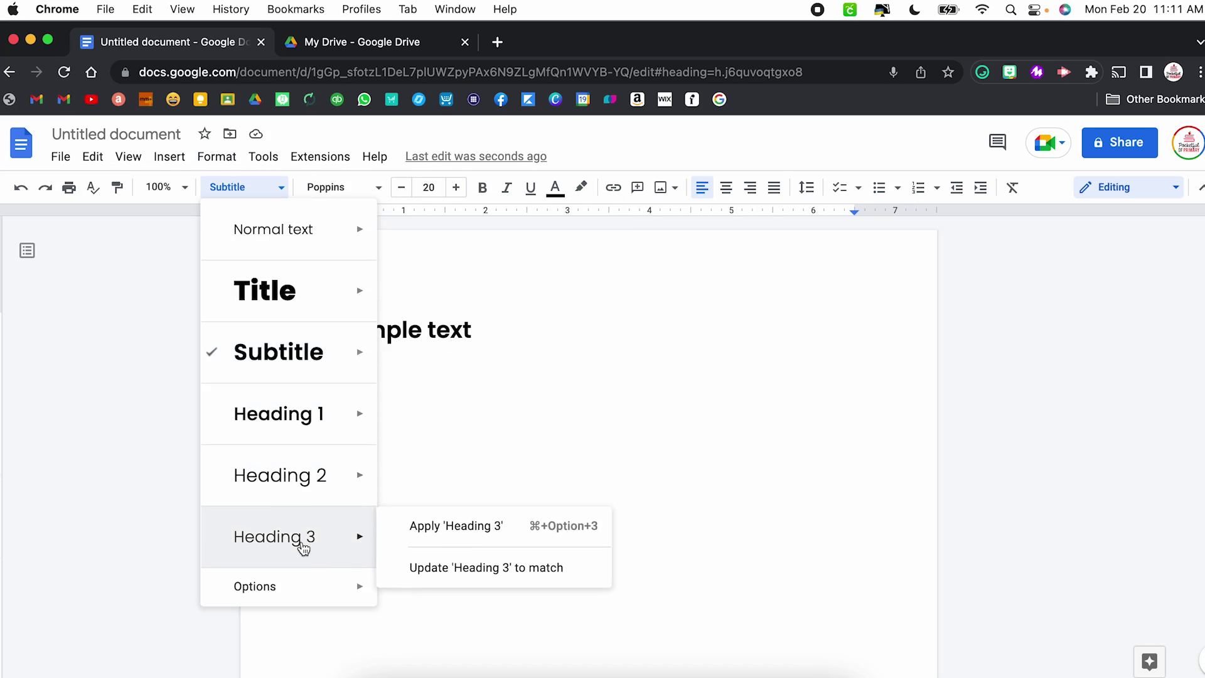
mouse_move(314, 581)
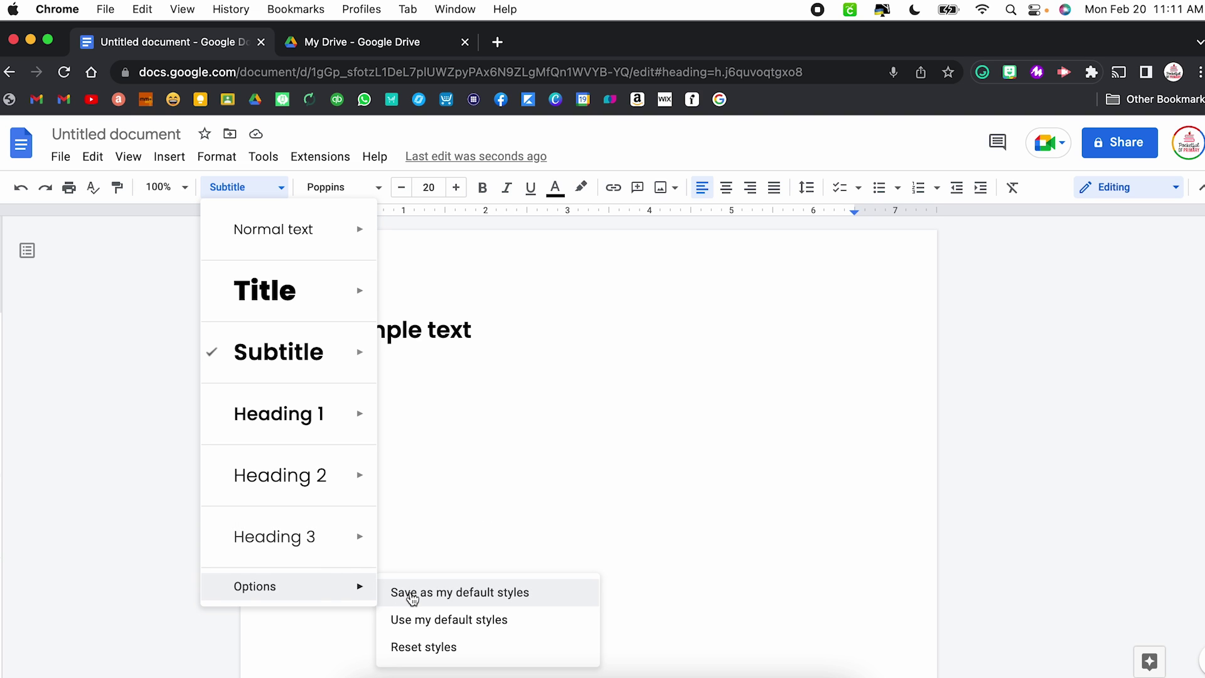
left_click(413, 593)
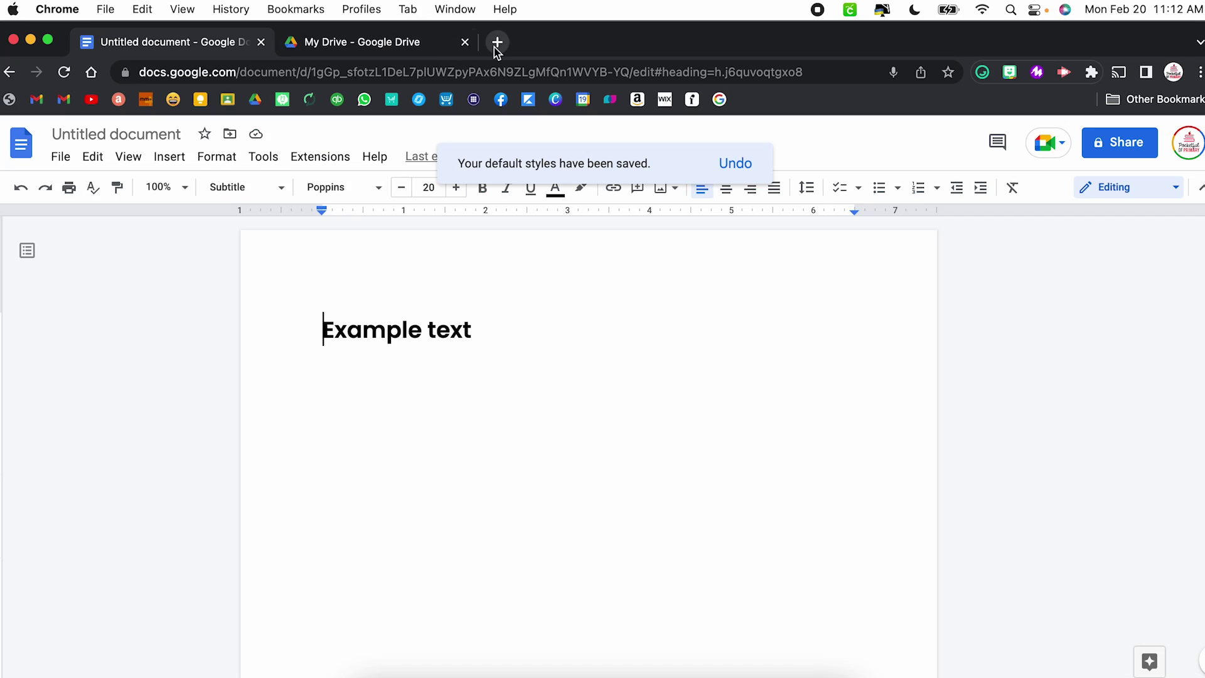
- Create a new Google Doc with docs.new in a new tab and check its paragraph styles
left_click(495, 47)
type("docs.")
key("Return")
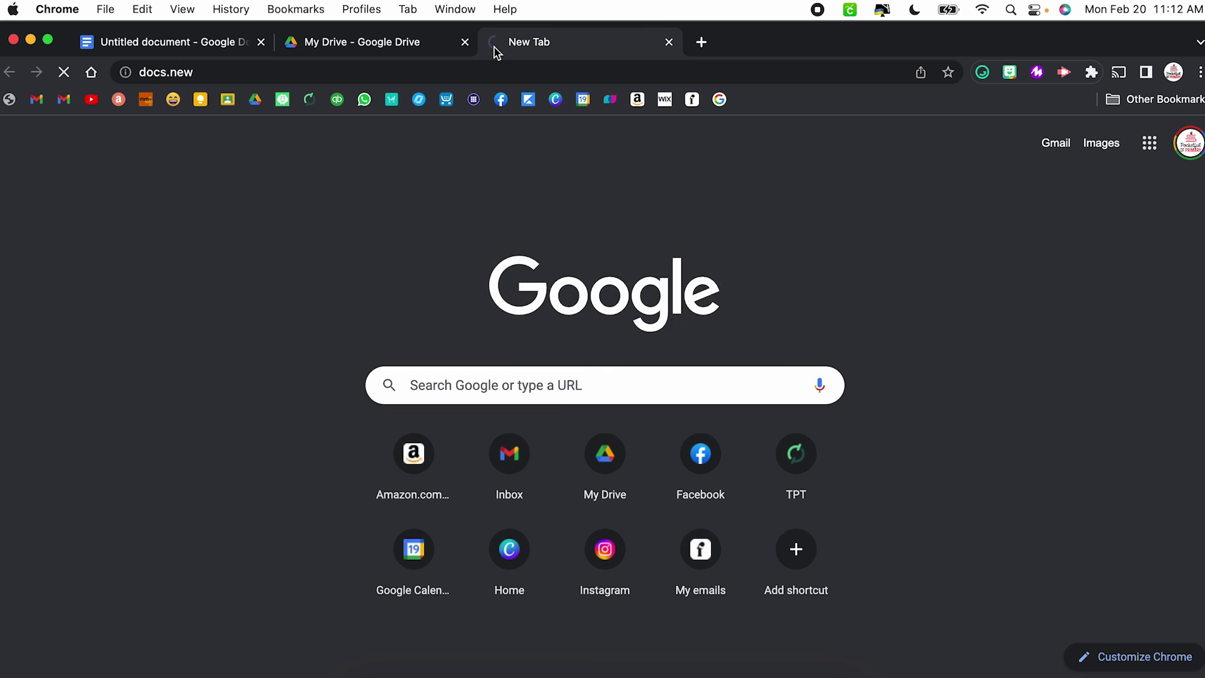
left_click(277, 189)
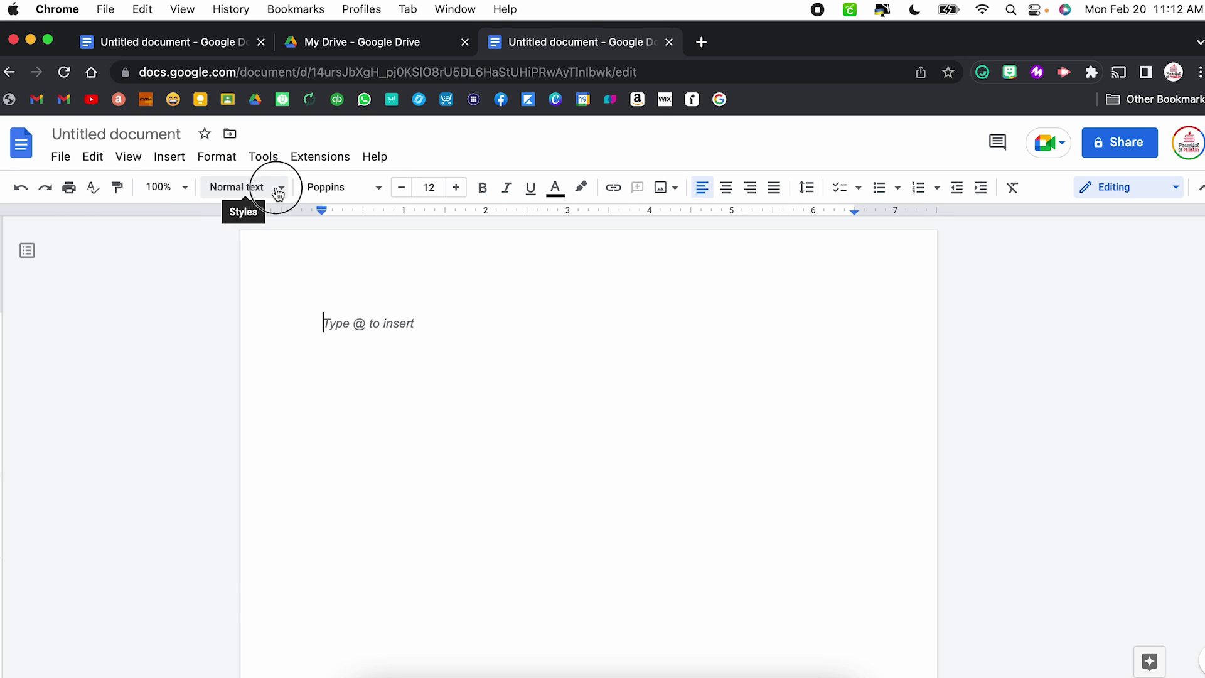
mouse_move(295, 498)
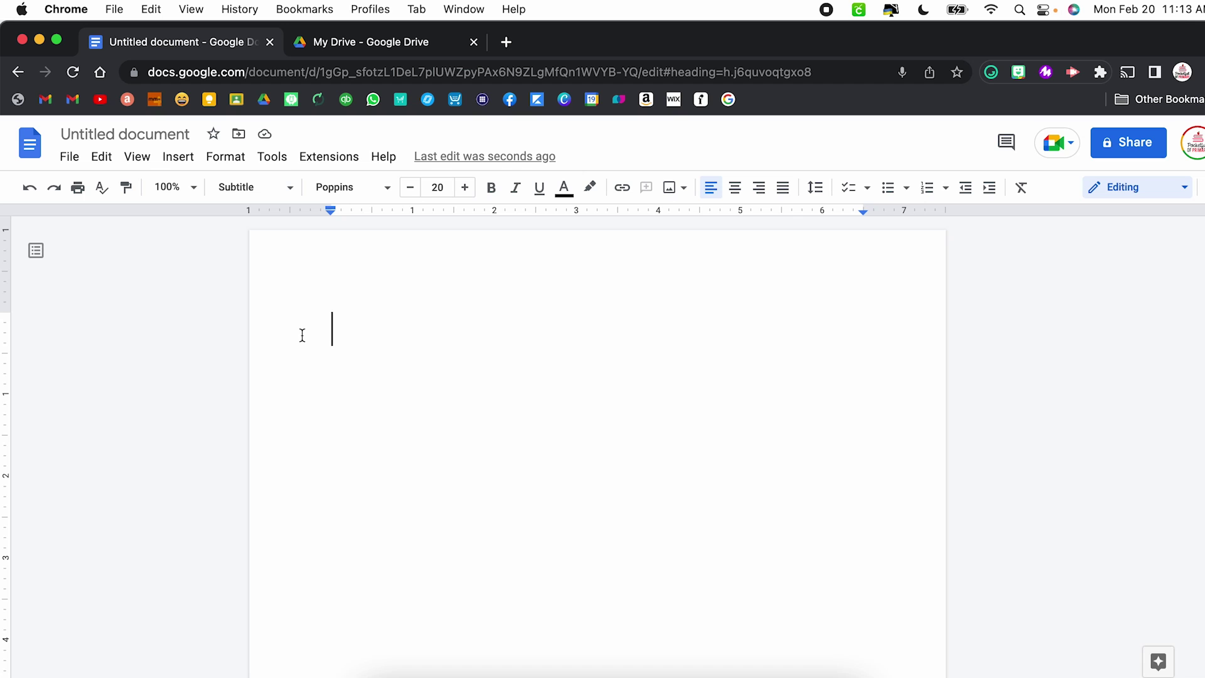
- Show the document outline and type 'Example Heading 1', starting the next heading line below it
left_click(36, 252)
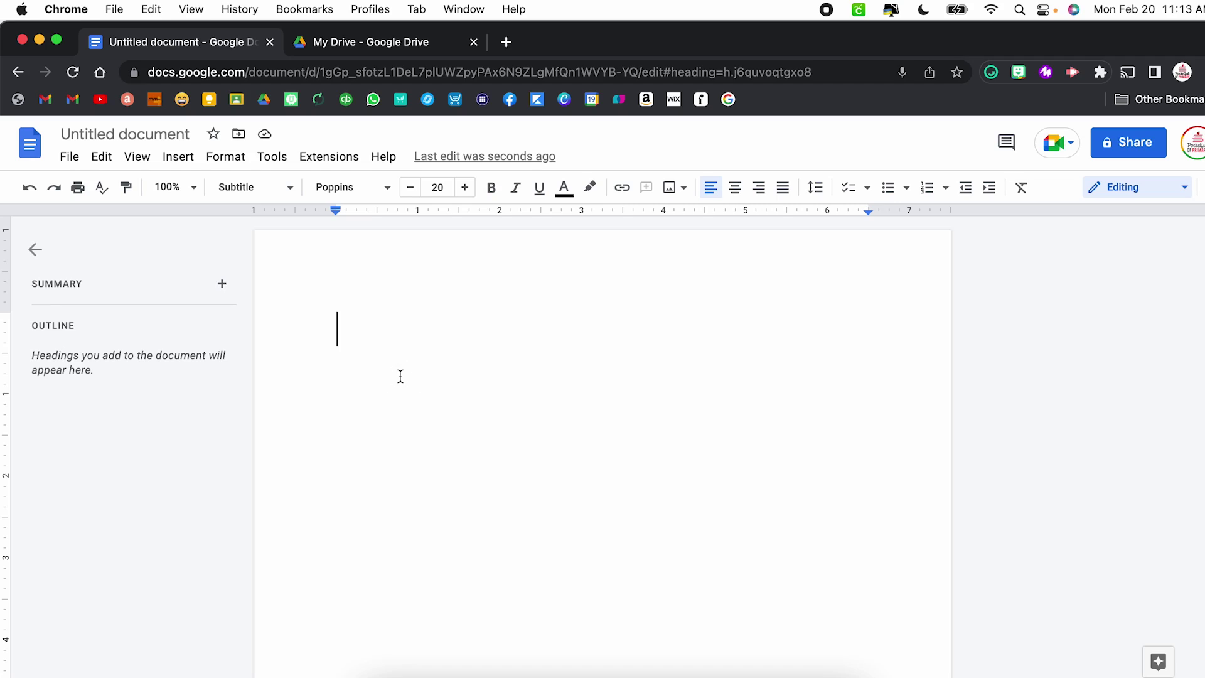
type("Example Heading 1")
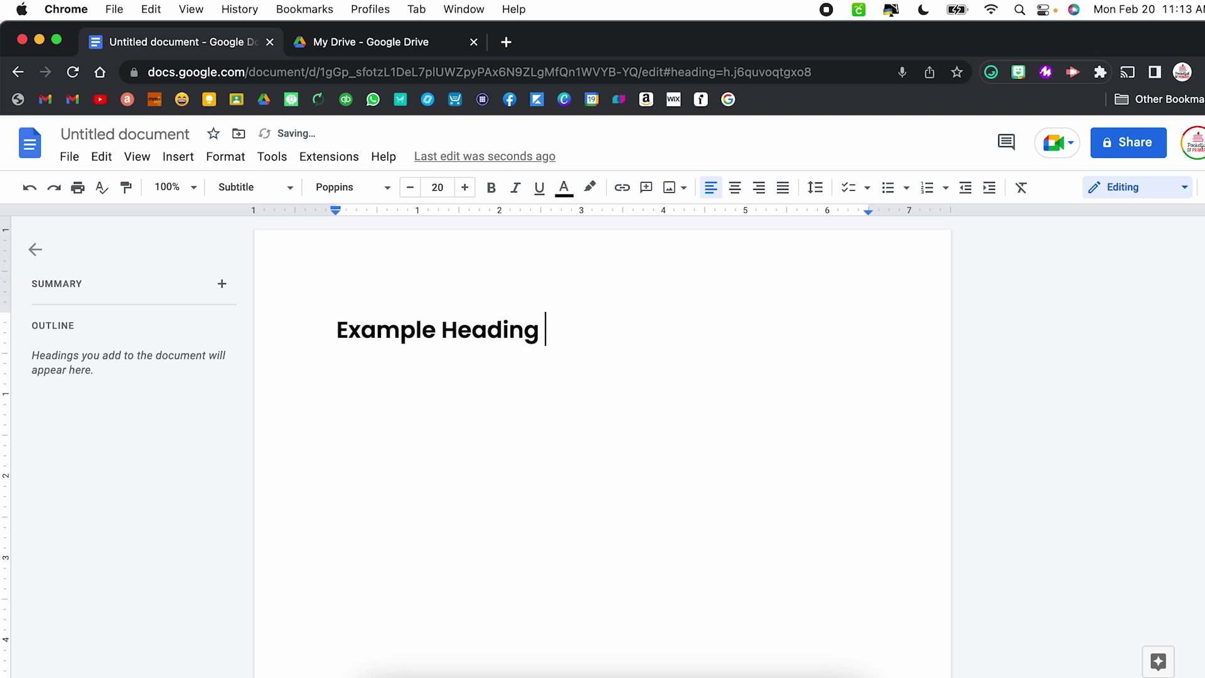
key("Return")
type("Example Headmple Headin")
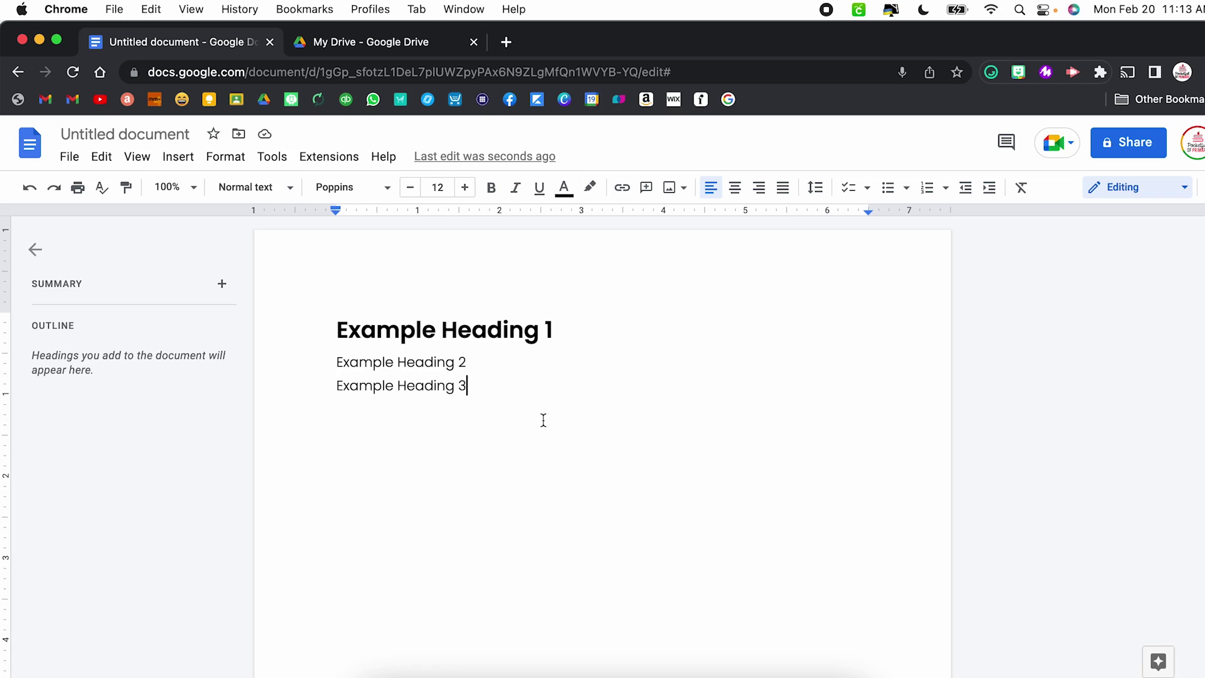
- Apply the Heading 1 style to the three Example Heading lines
left_click(504, 406)
left_click_drag(504, 406, 298, 324)
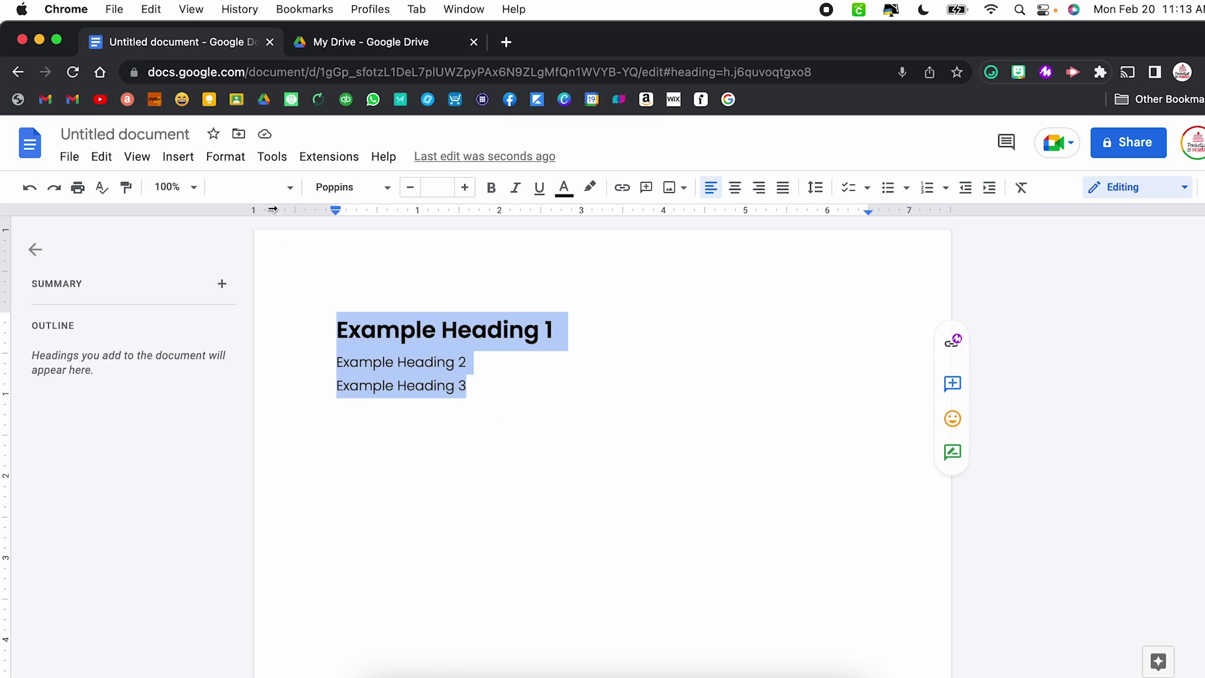
left_click(289, 188)
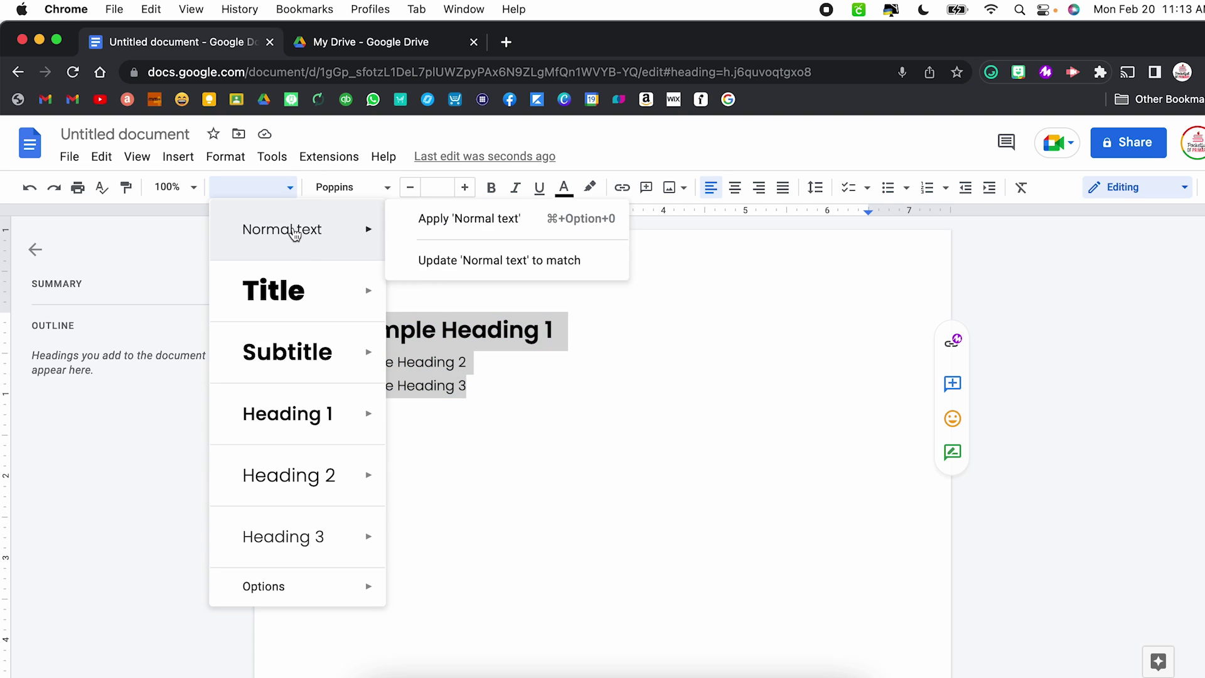
mouse_move(317, 400)
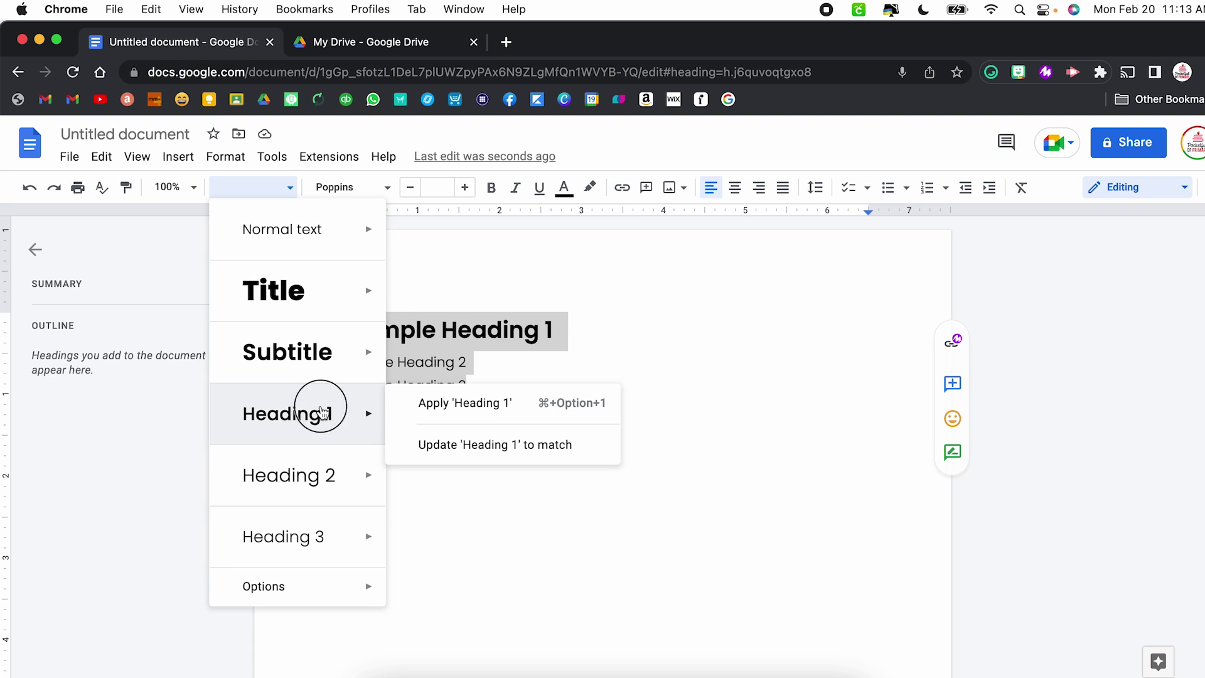
left_click(321, 411)
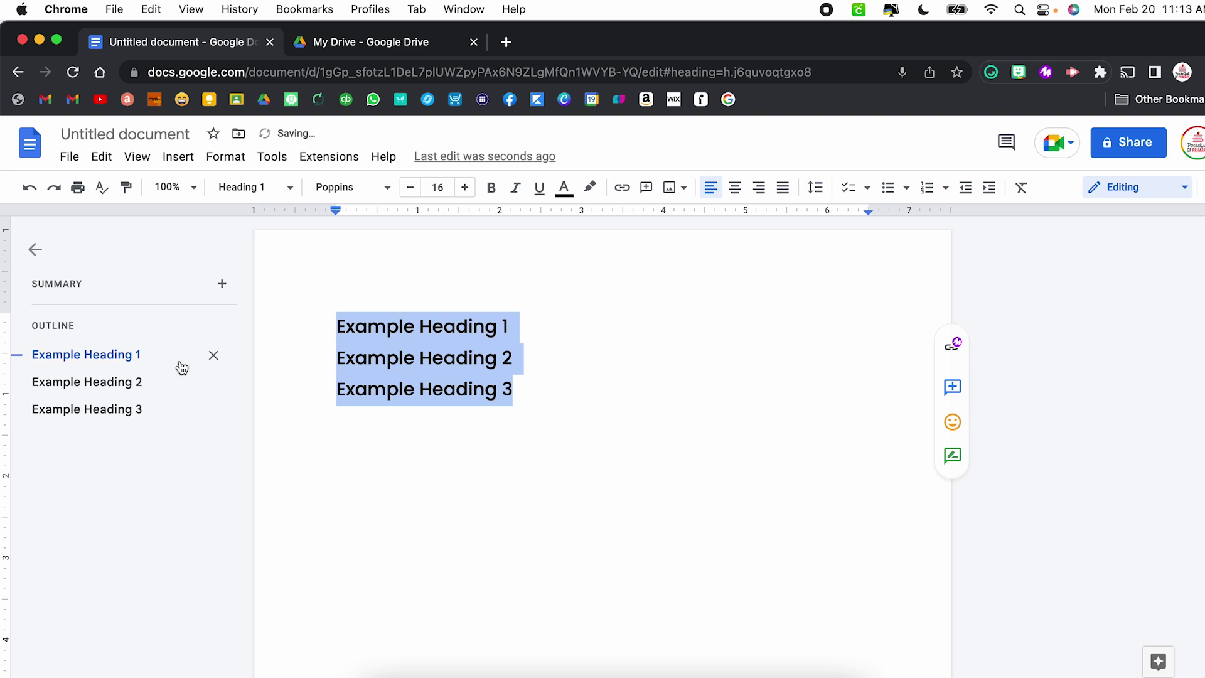
- Add 'This is example text.' under Example Heading 1, followed by empty lines
left_click(126, 394)
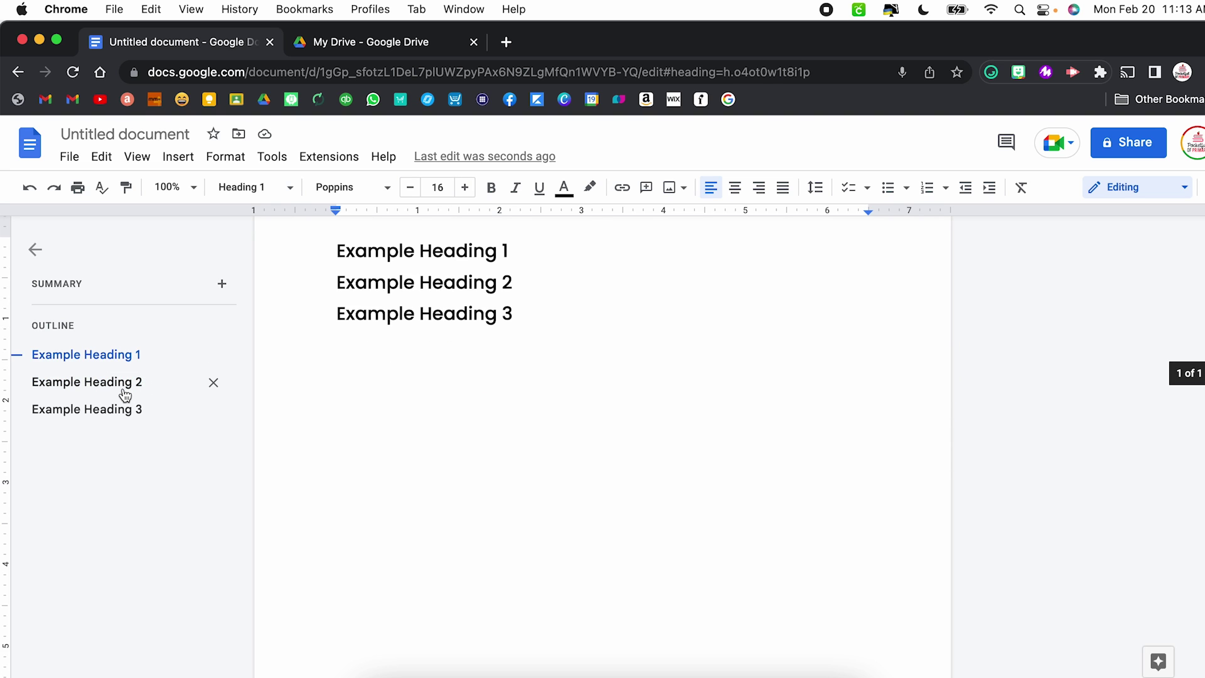
left_click(102, 355)
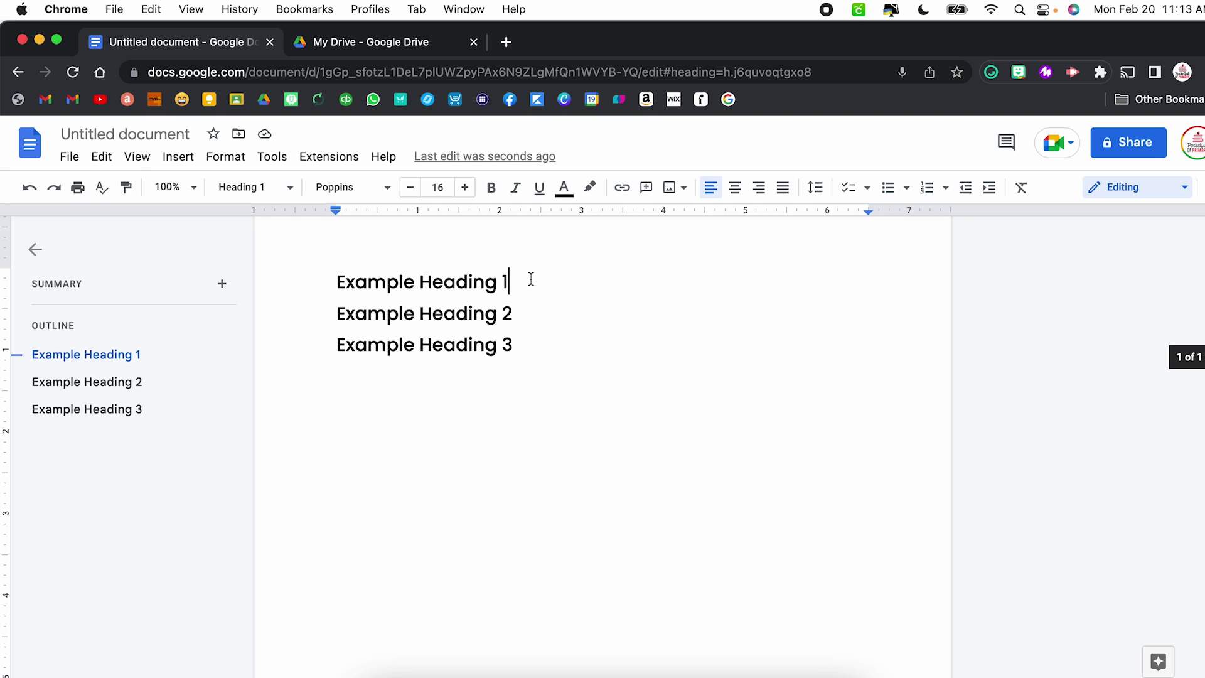
key("Return")
type("This is example t")
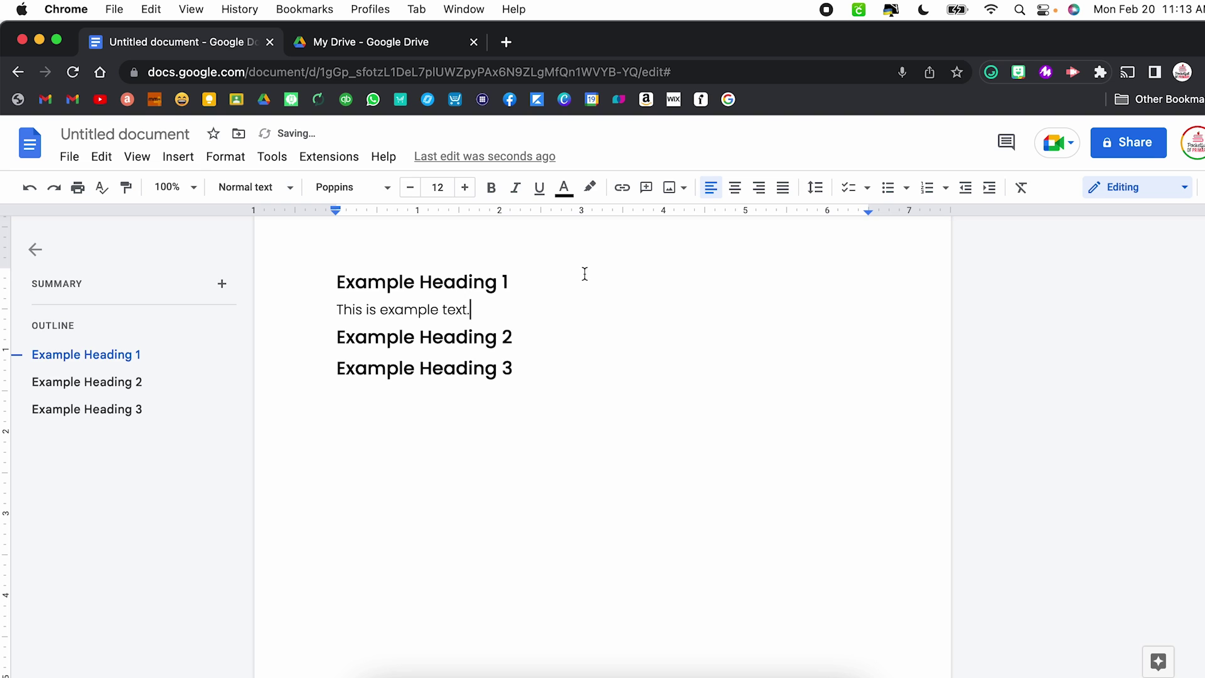
type("ext.")
key("Return")
key("Return")
key("Return")
key("Return")
key("Return")
key("Return")
key("Return")
key("Return")
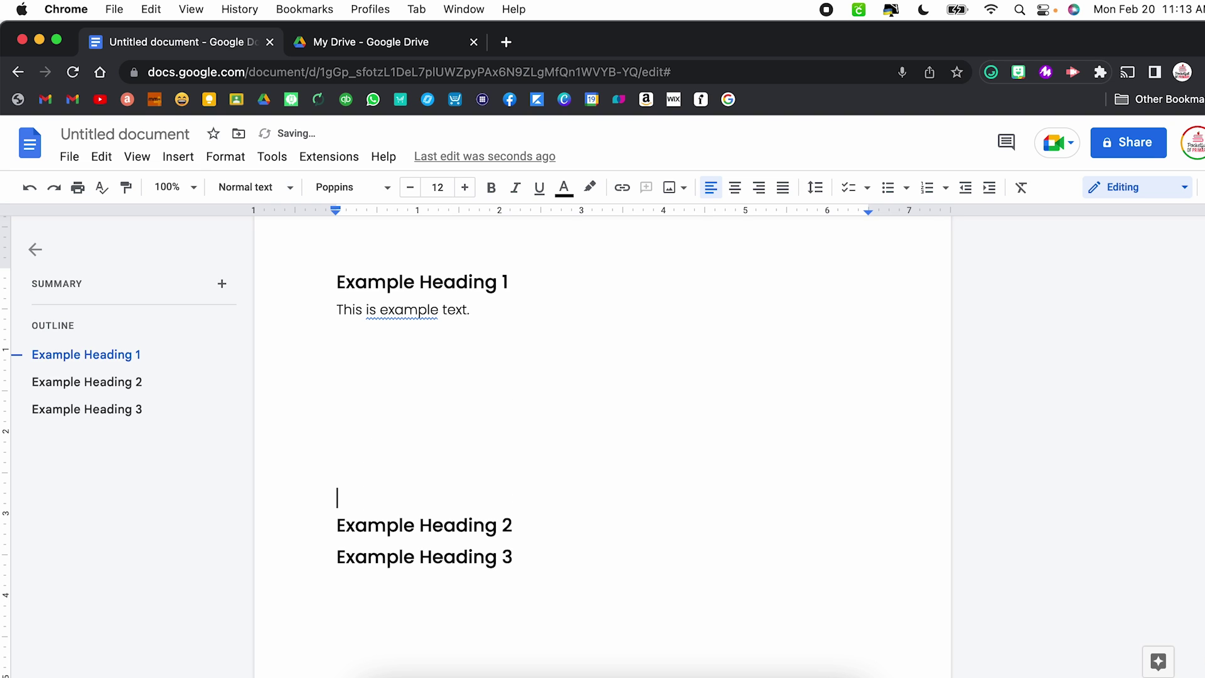
left_click(112, 383)
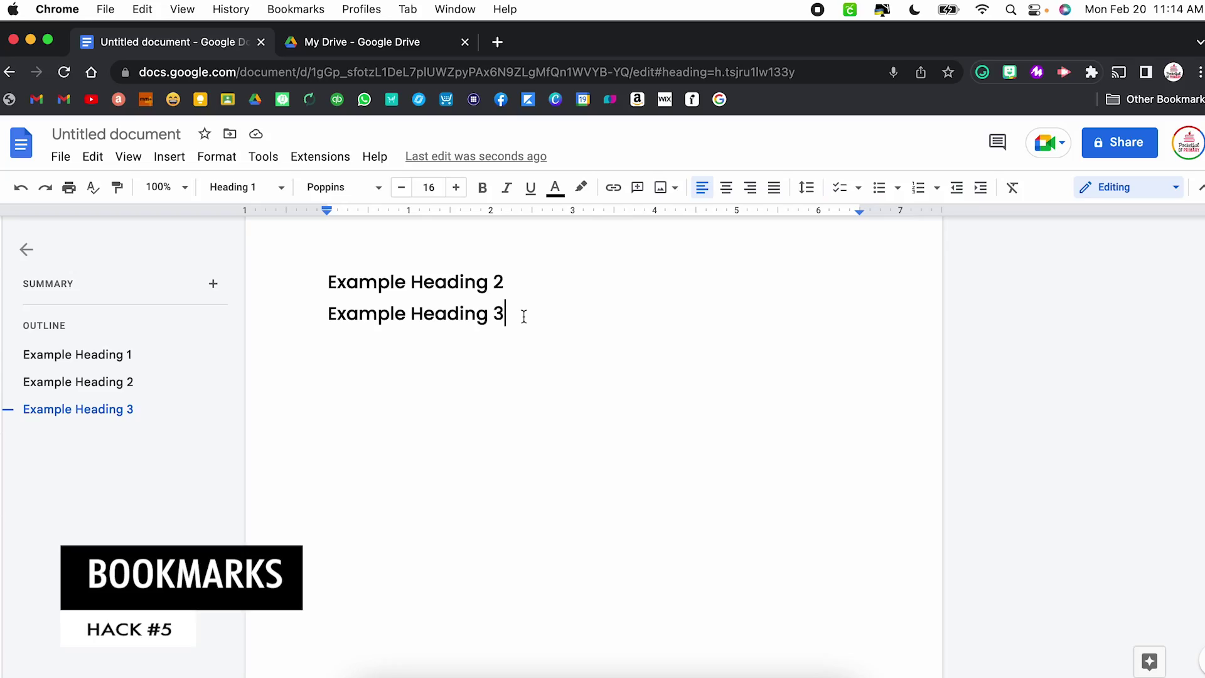
- Add a 'Bookmark example' line below Example Heading 3 and insert a bookmark on it
key("Return")
type("Bookmark example")
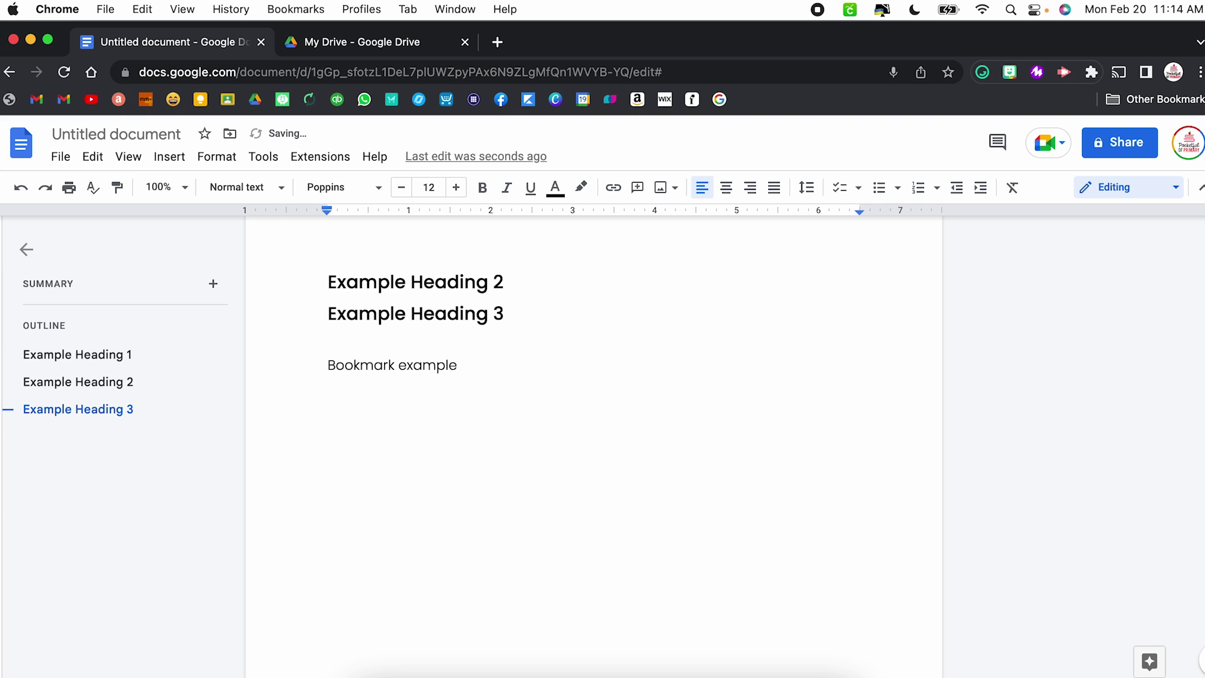
left_click(169, 156)
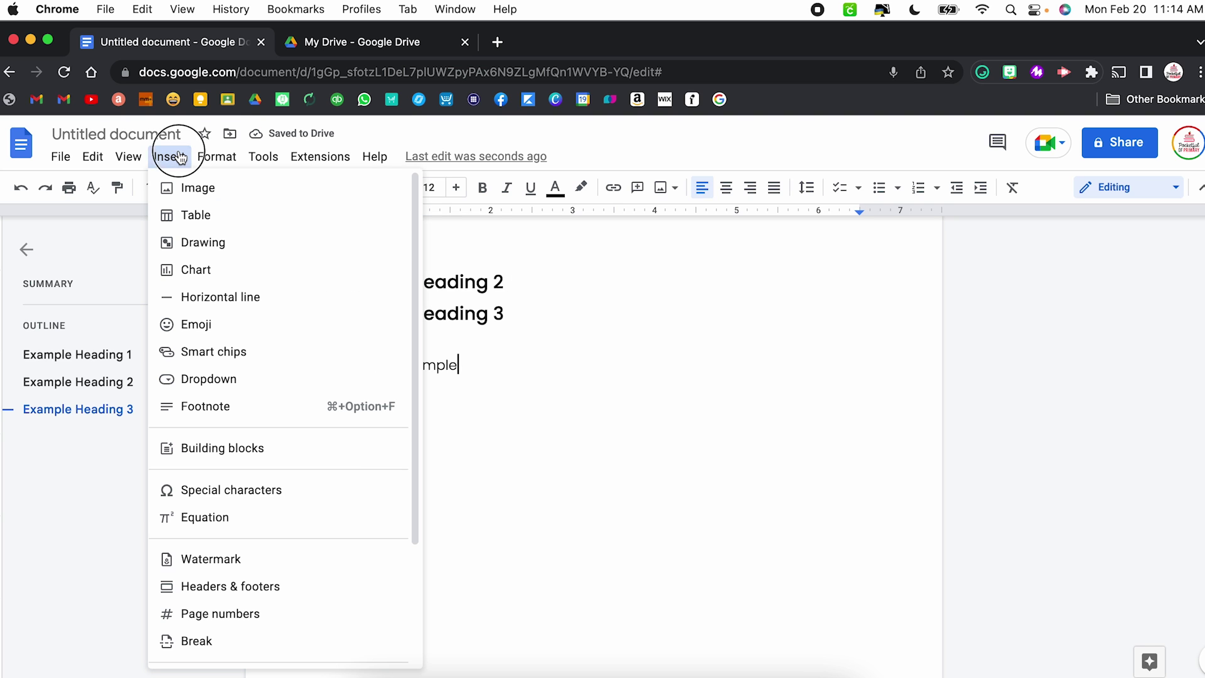
scroll(242, 401, "down", 5)
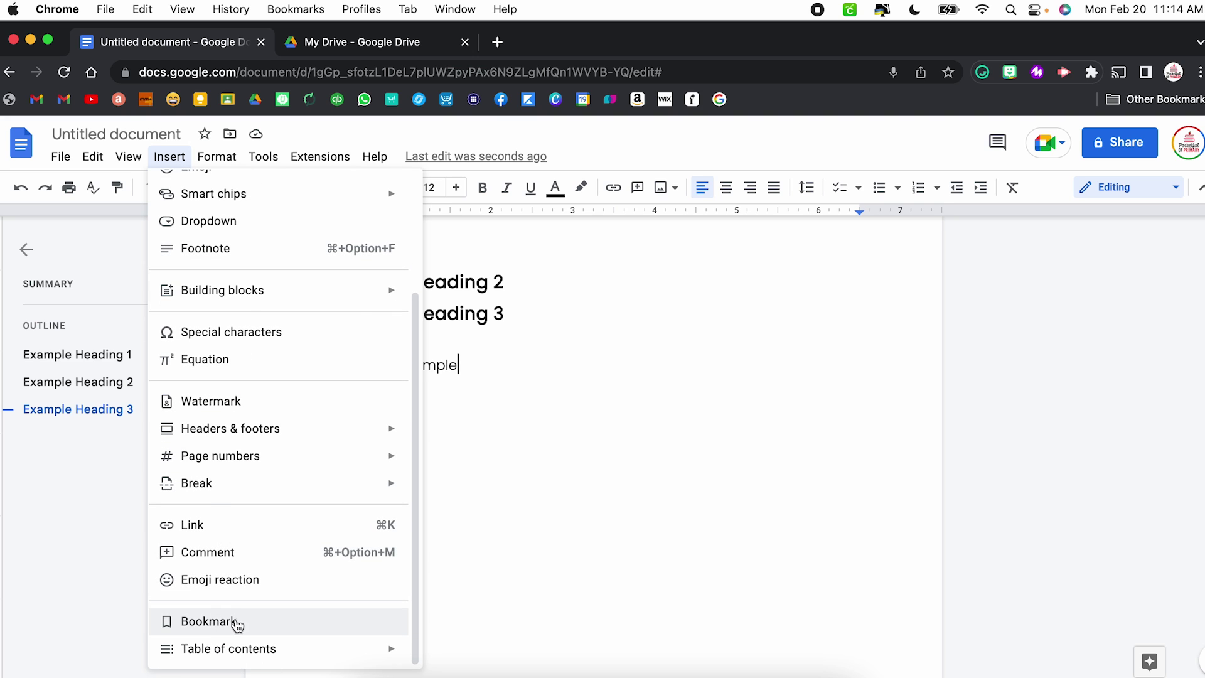
left_click(209, 621)
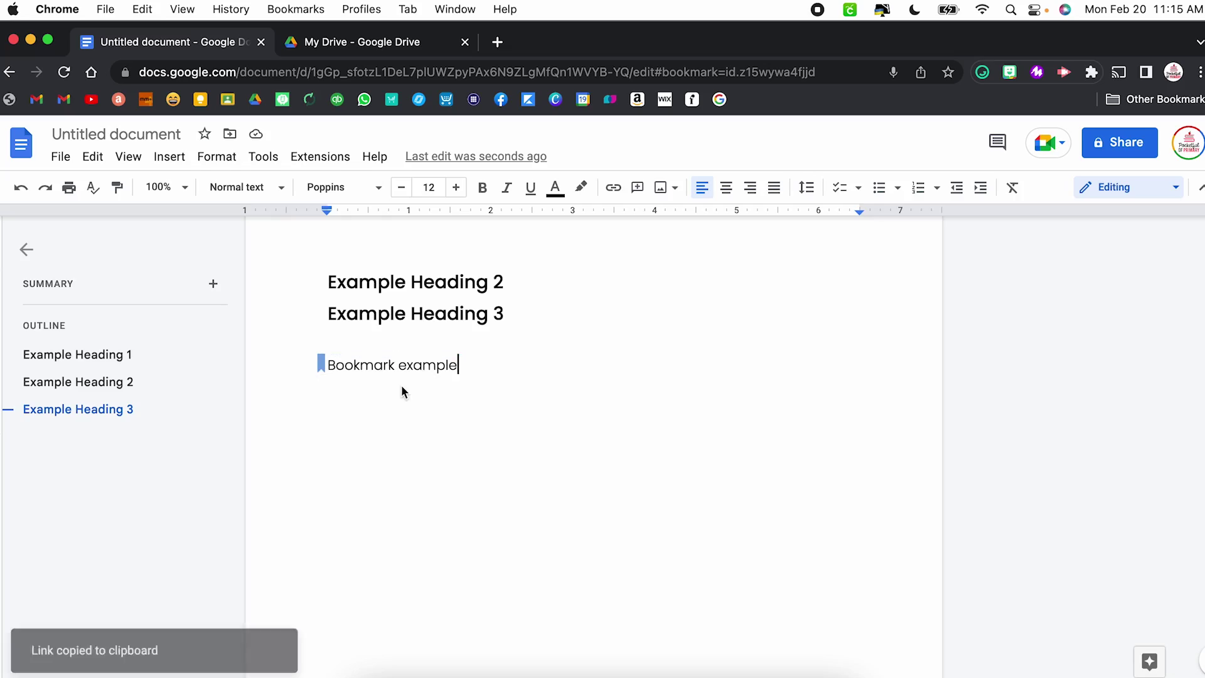
- Load the copied bookmark link in a new browser tab
left_click(501, 48)
key("Return")
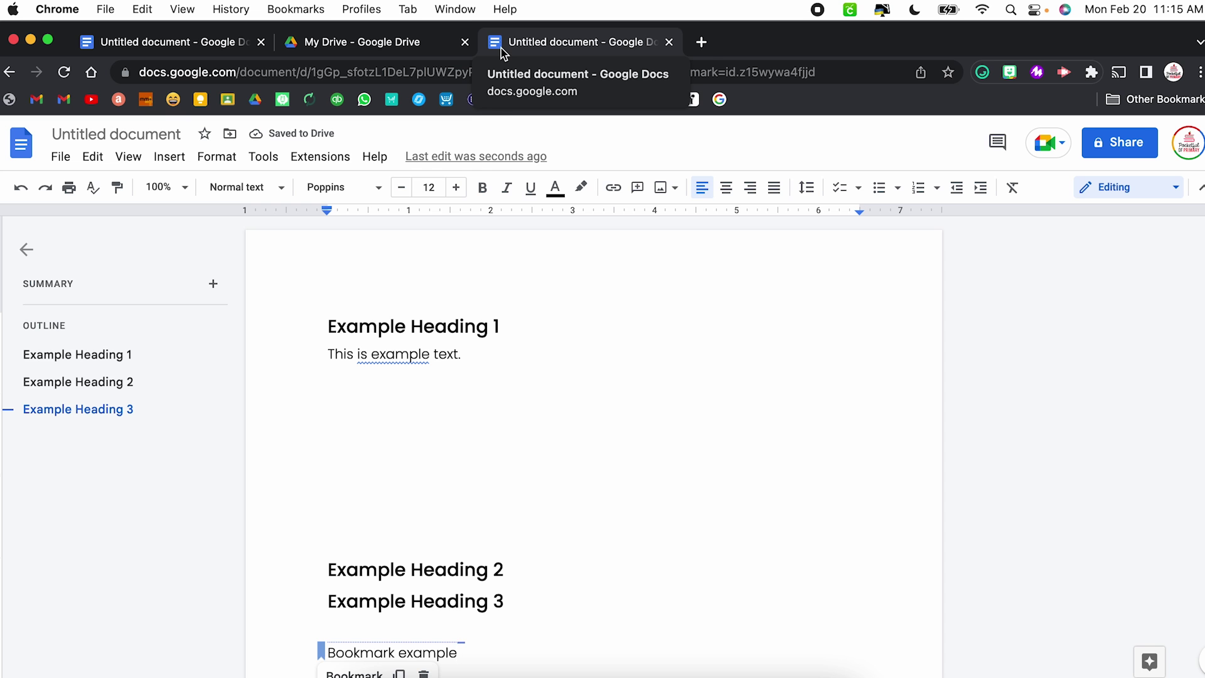
scroll(414, 445, "down", 5)
scroll(413, 445, "down", 1)
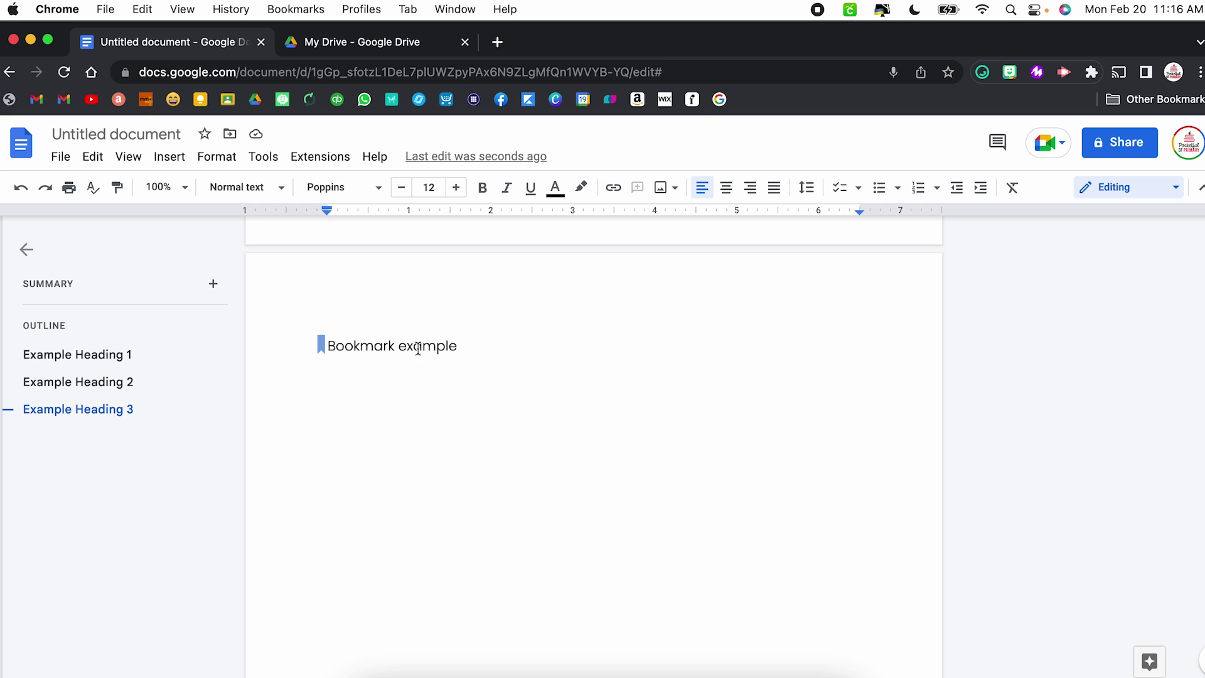
- Copy the Bookmark example bookmark's link and test it in a new browser tab
left_click(416, 347)
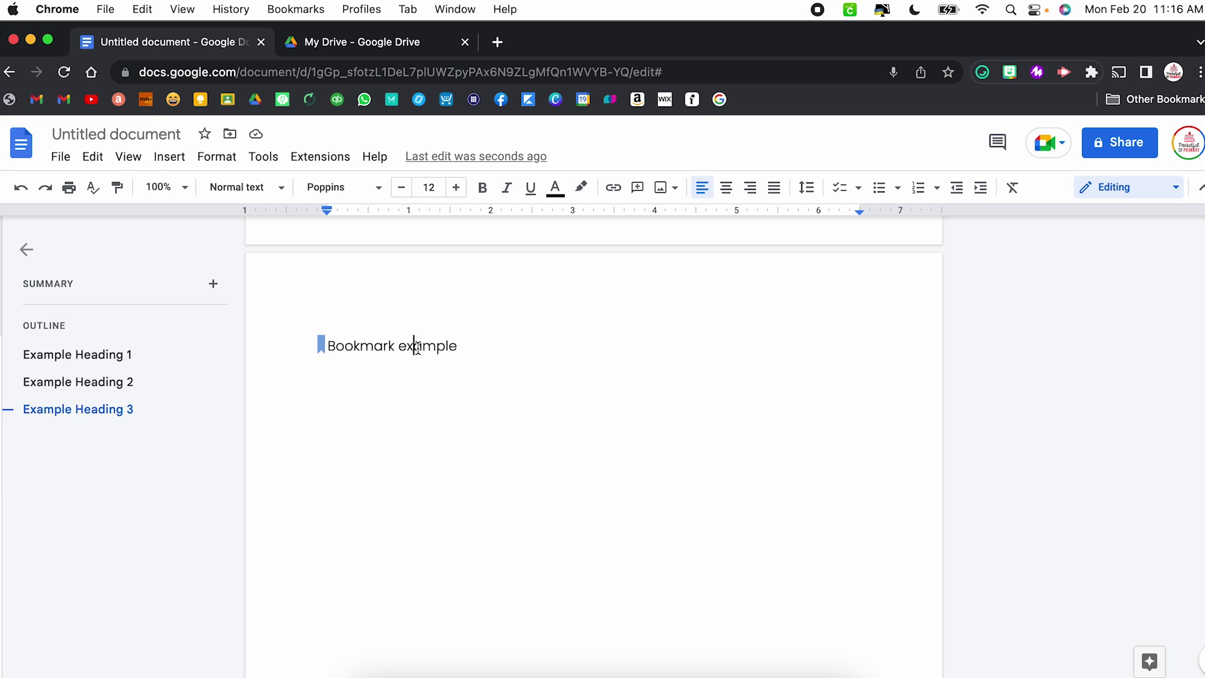
left_click(322, 345)
left_click(400, 370)
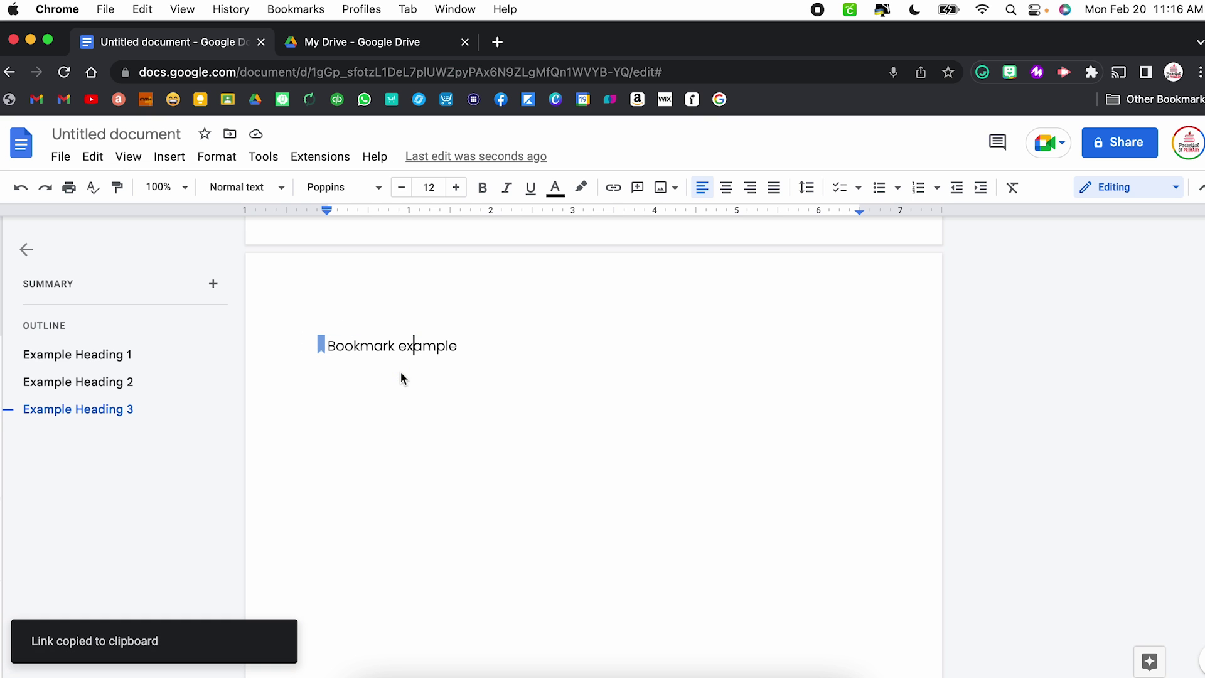
left_click(500, 40)
key("super+v")
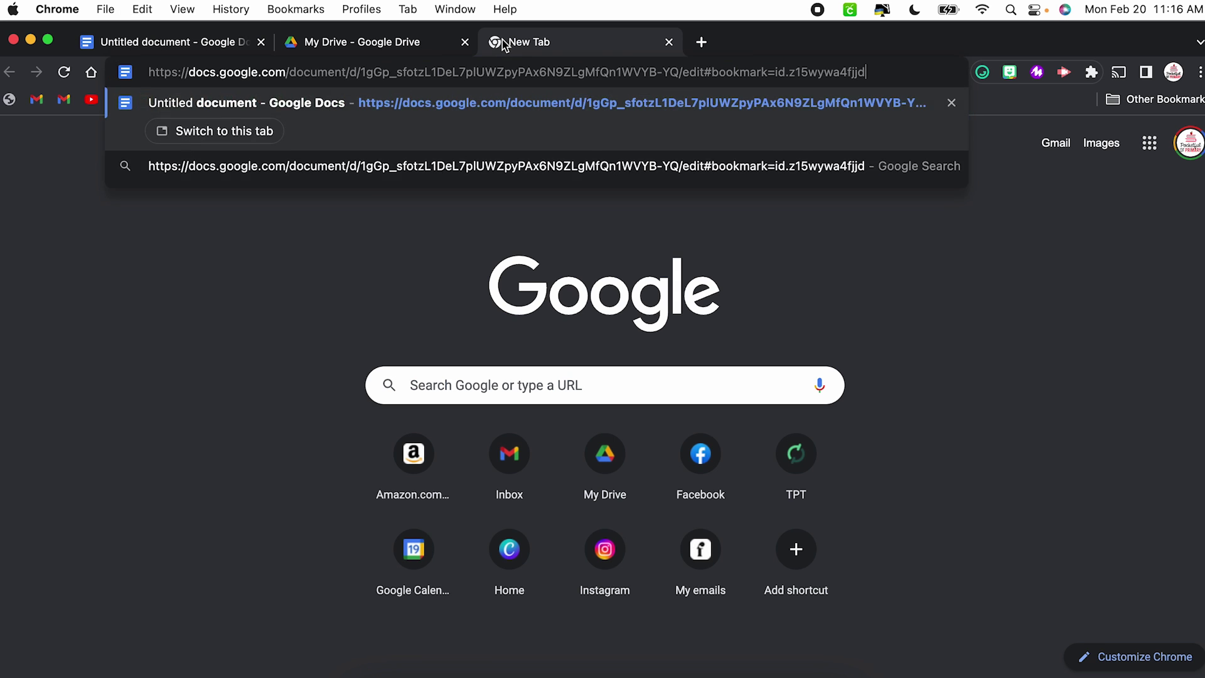
key("Return")
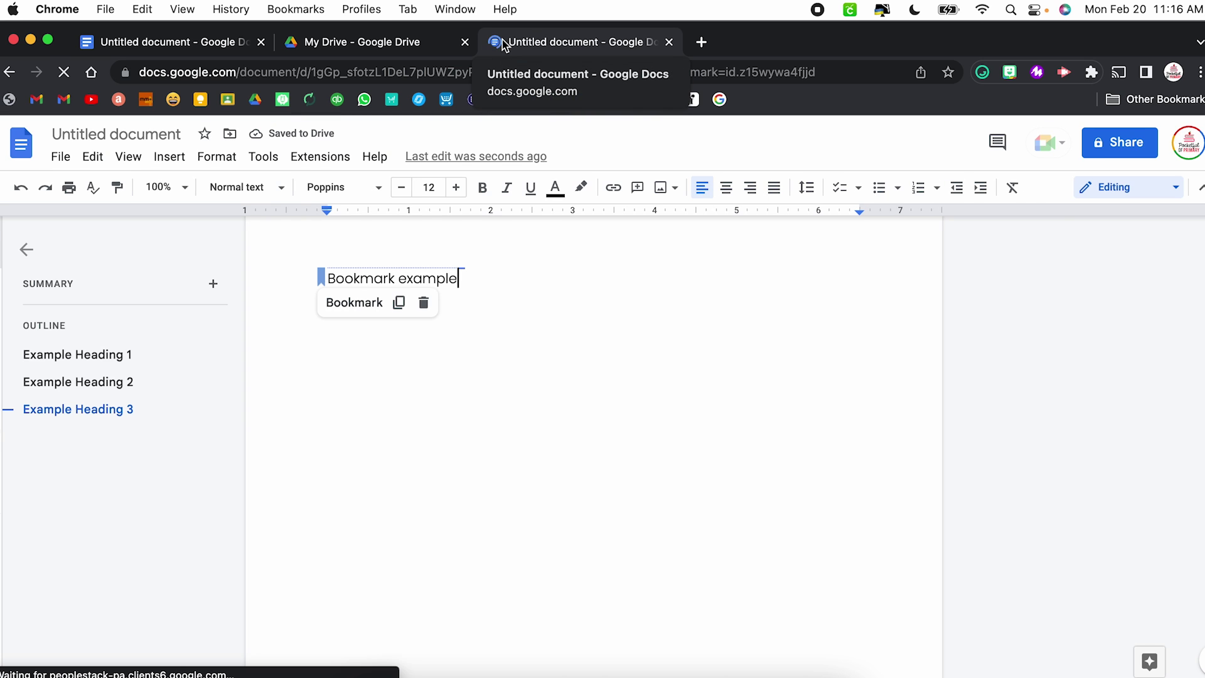
scroll(499, 285, "down", 5)
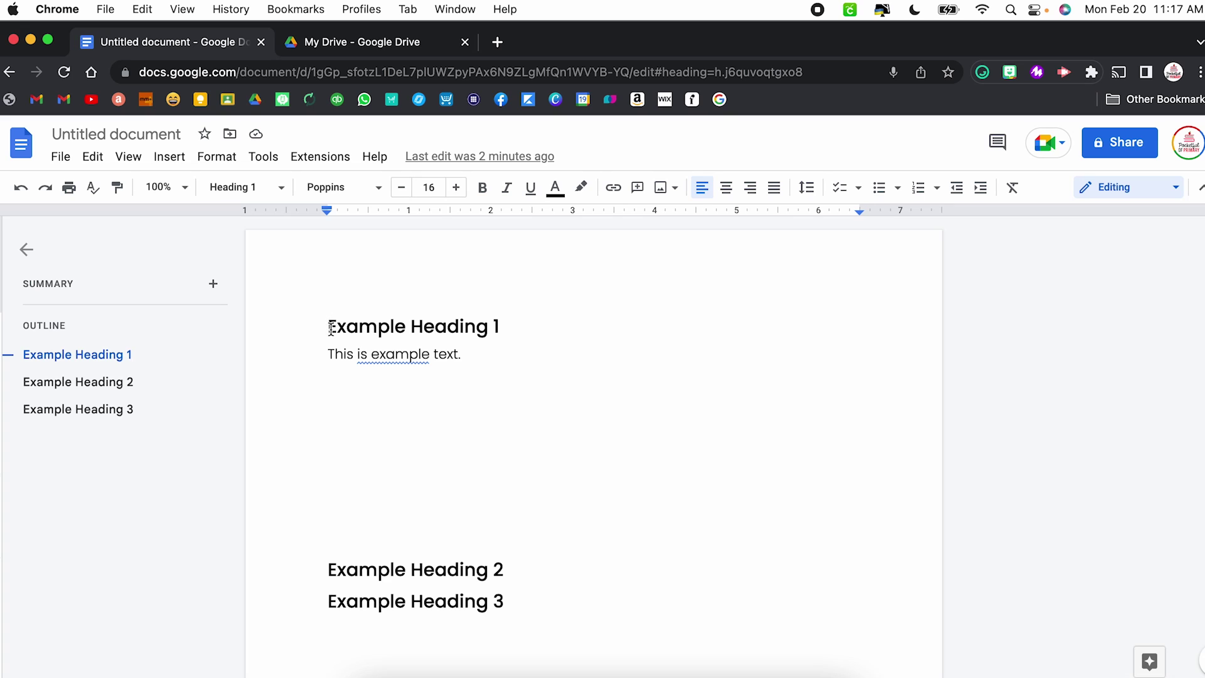
- Insert a linked table of contents above Example Heading 1 and follow its Example Heading 3 entry
key("Return")
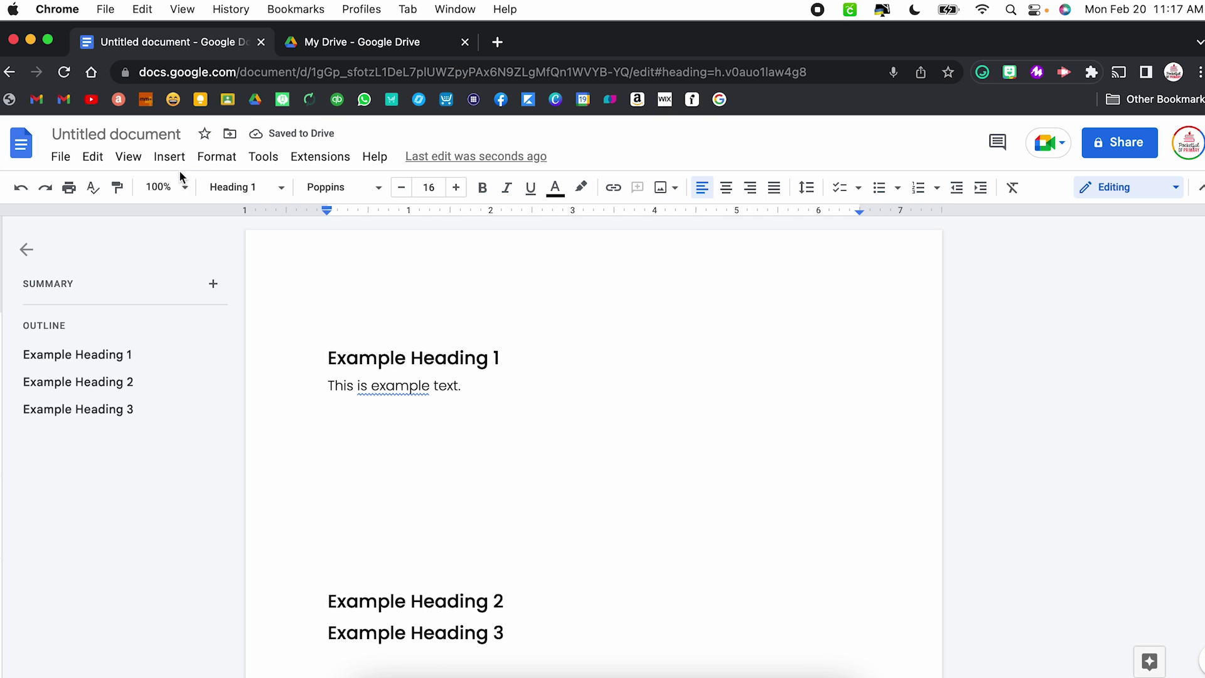
left_click(168, 157)
mouse_move(234, 462)
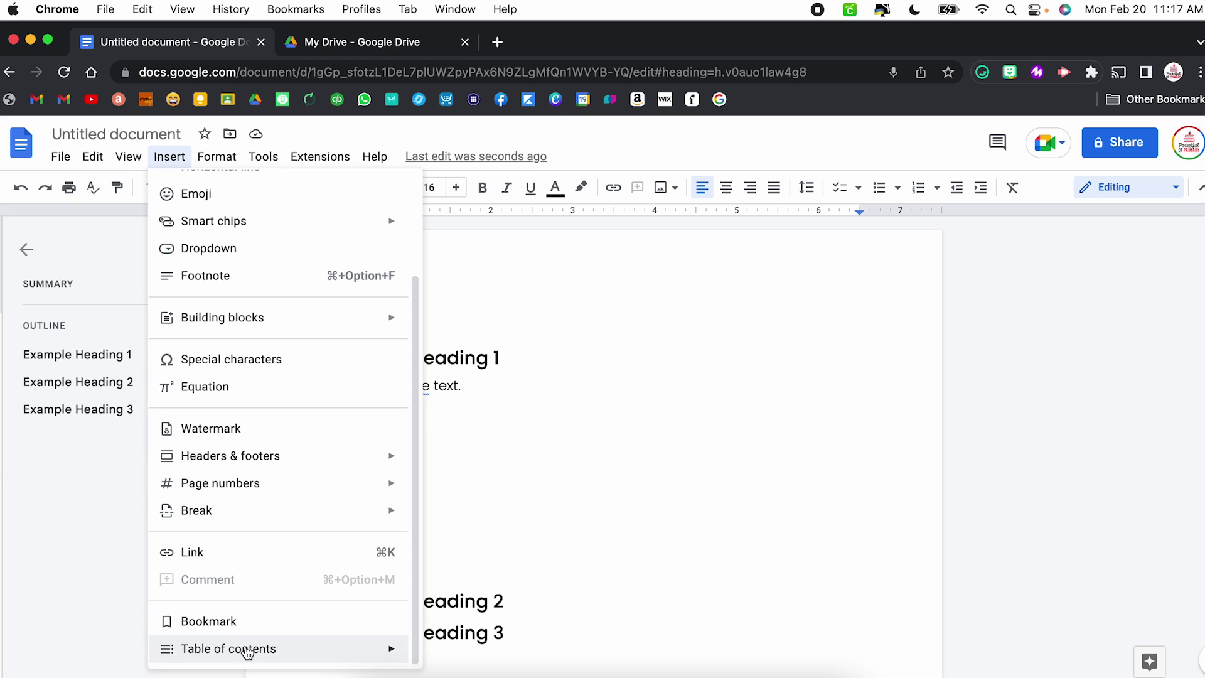
mouse_move(248, 652)
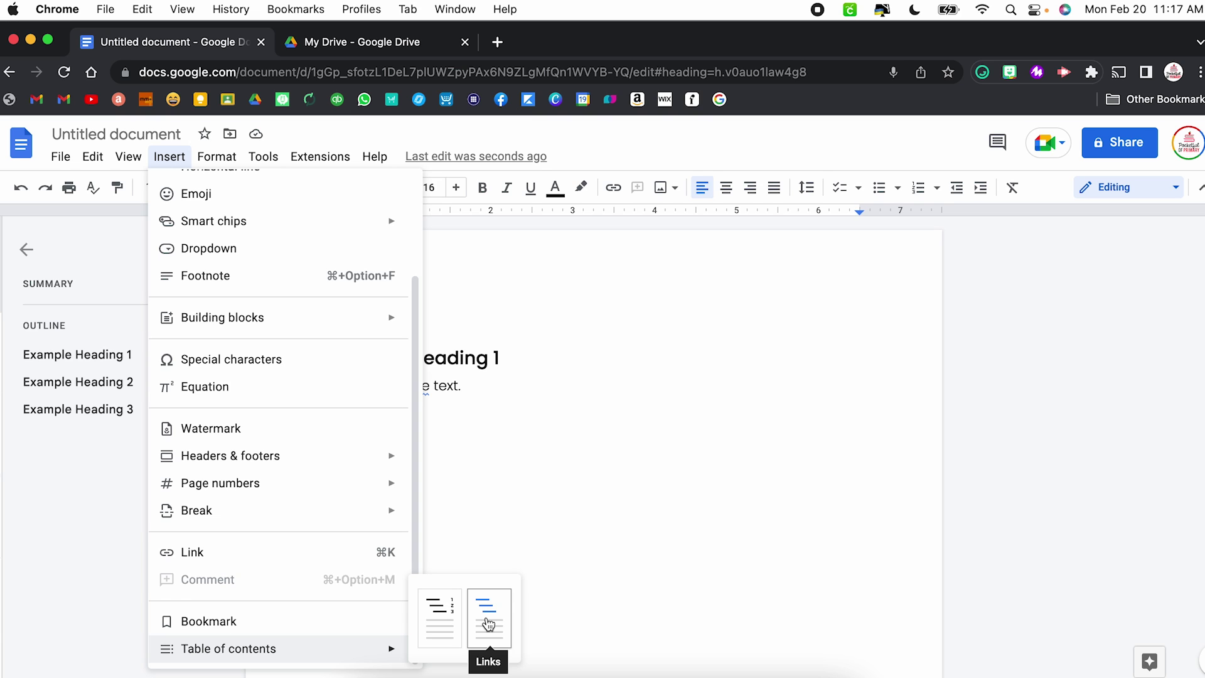
left_click(490, 619)
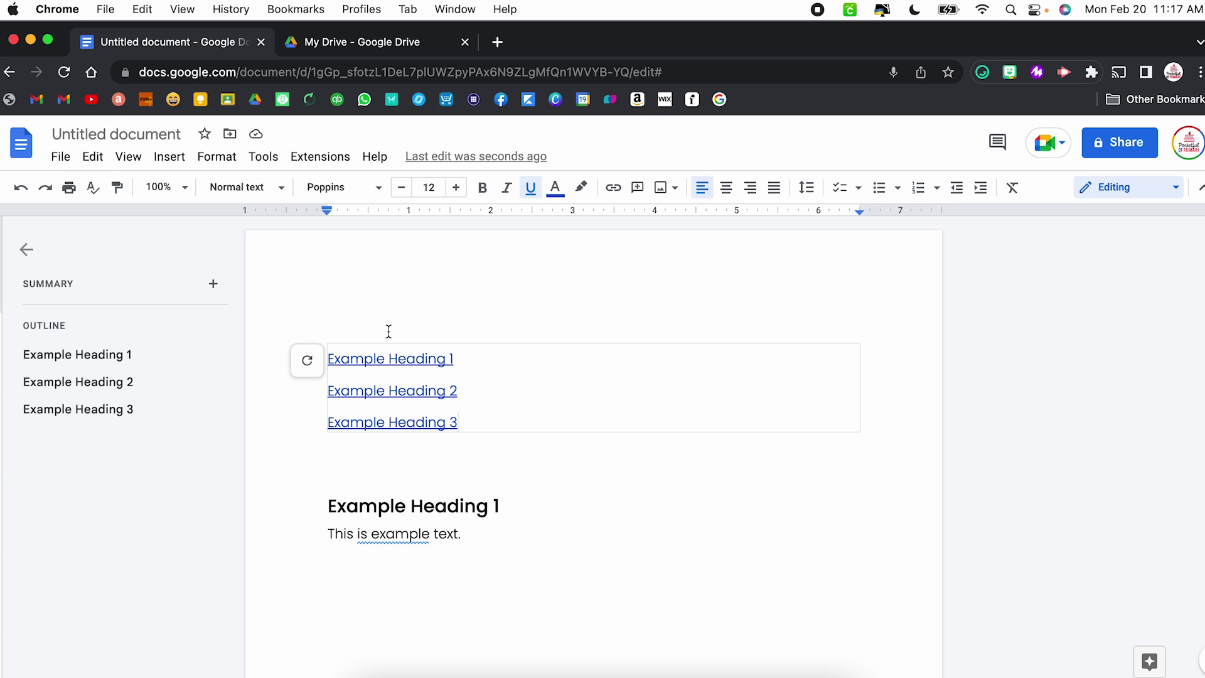
left_click(390, 424)
left_click(397, 450)
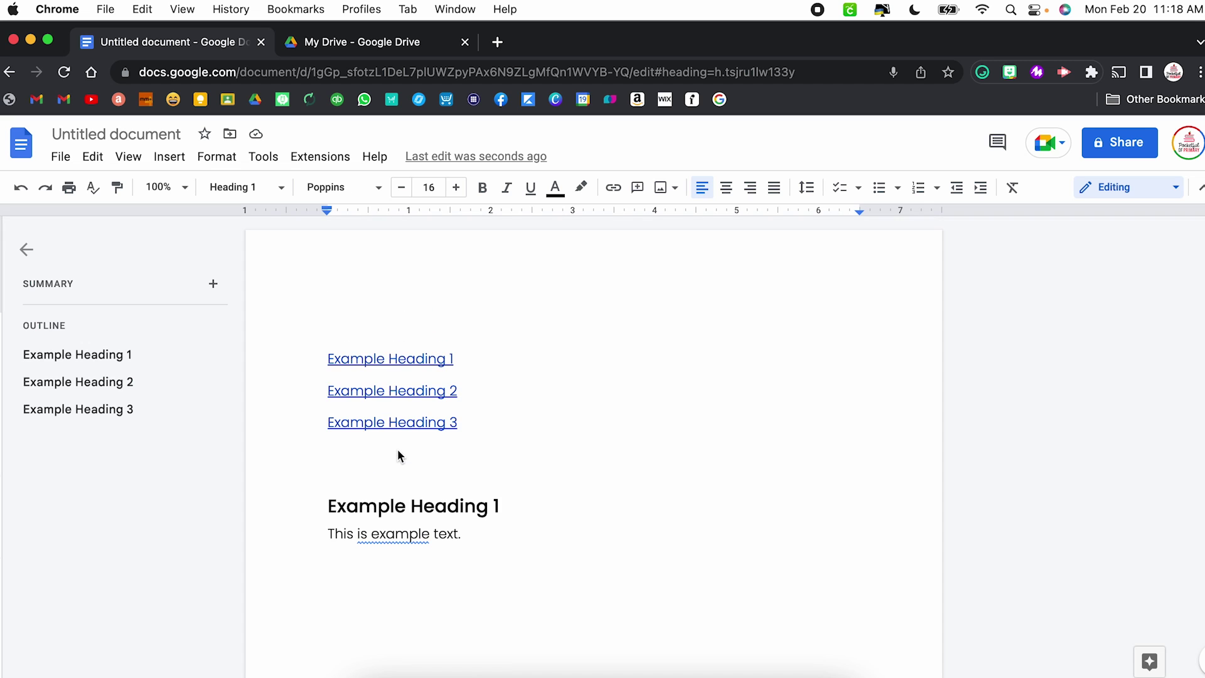
- Add a new Bookmark example entry line below Example Heading 3 in the table of contents
left_click(477, 426)
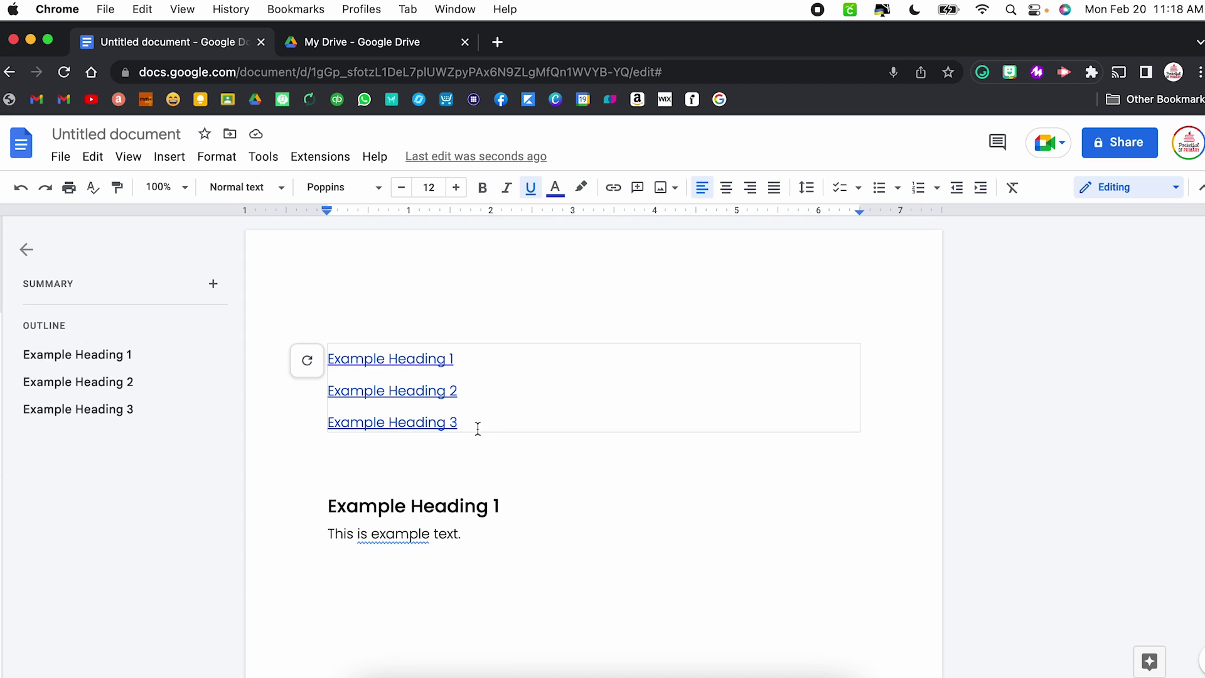
key("Return")
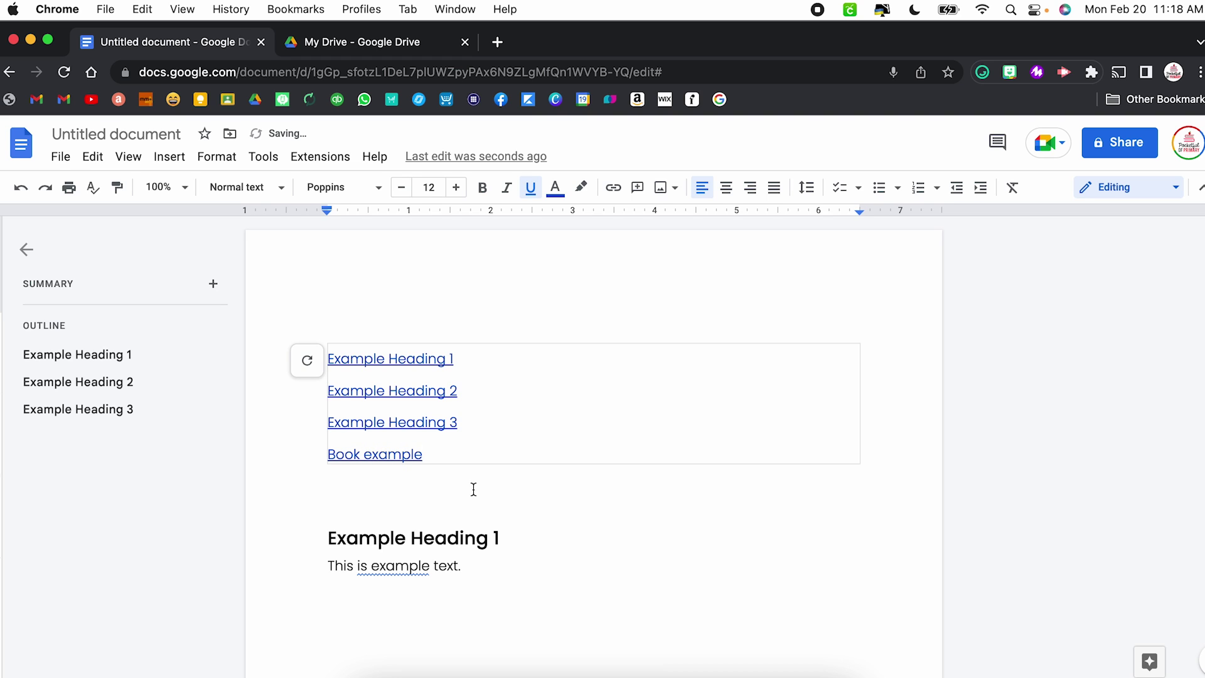
left_click(416, 424)
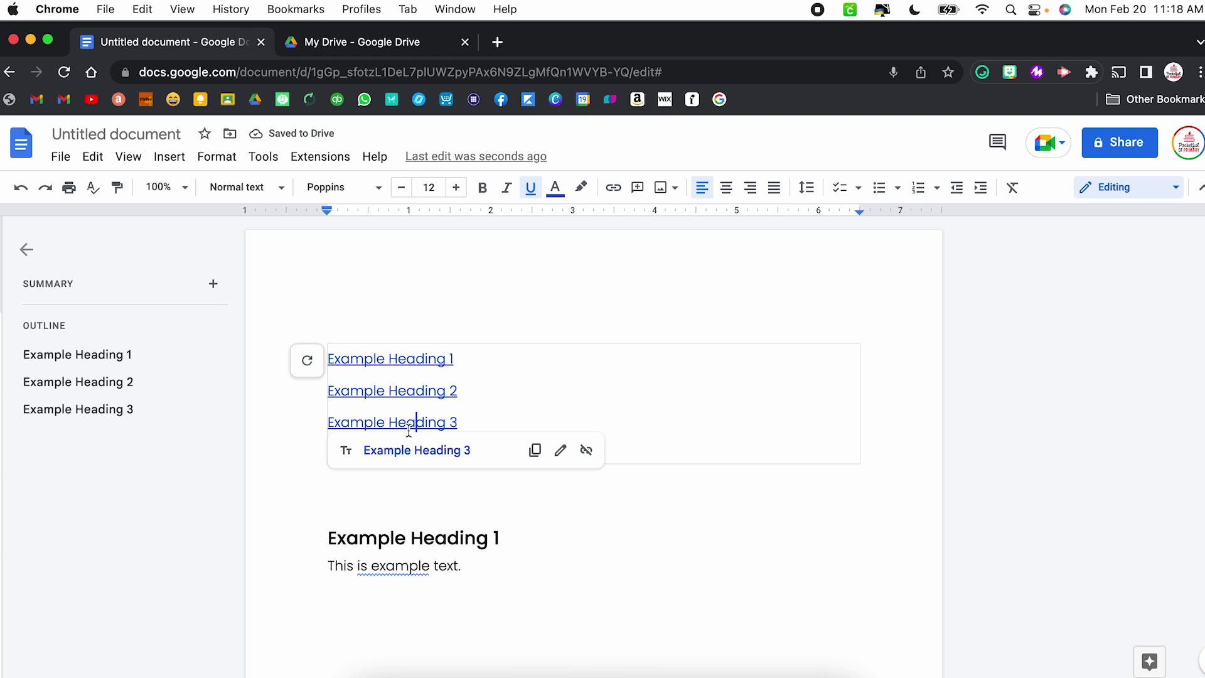
left_click(375, 487)
left_click(384, 460)
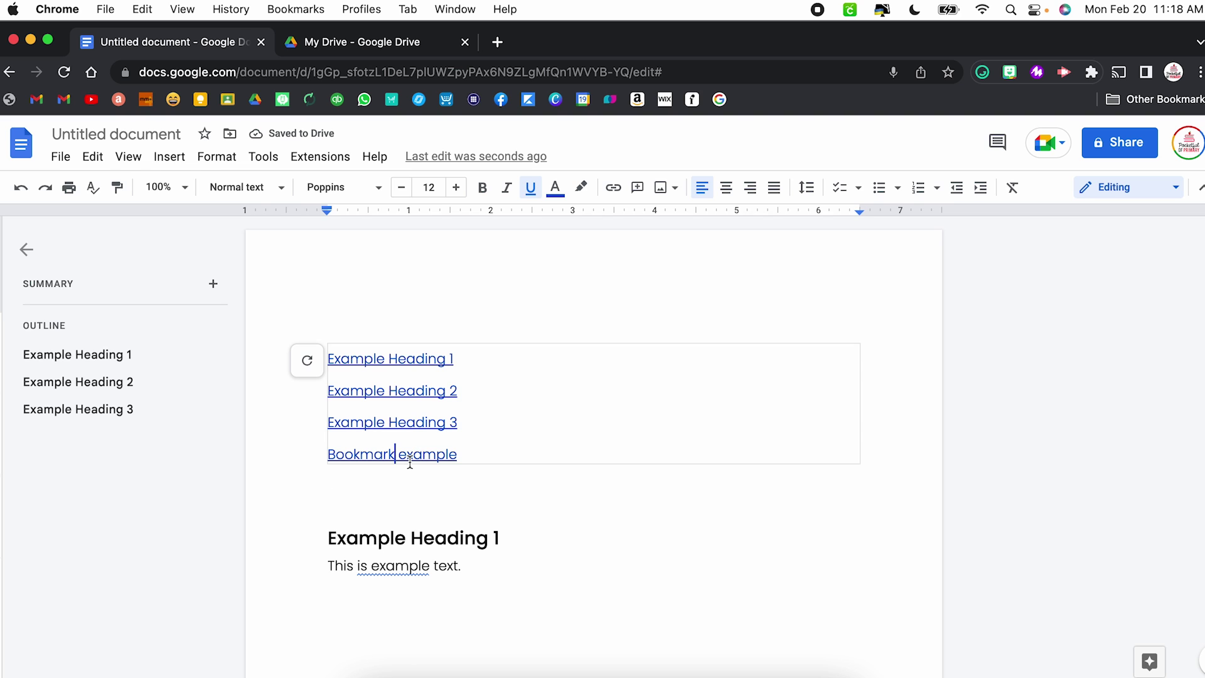
left_click(407, 454)
scroll(383, 493, "down", 20)
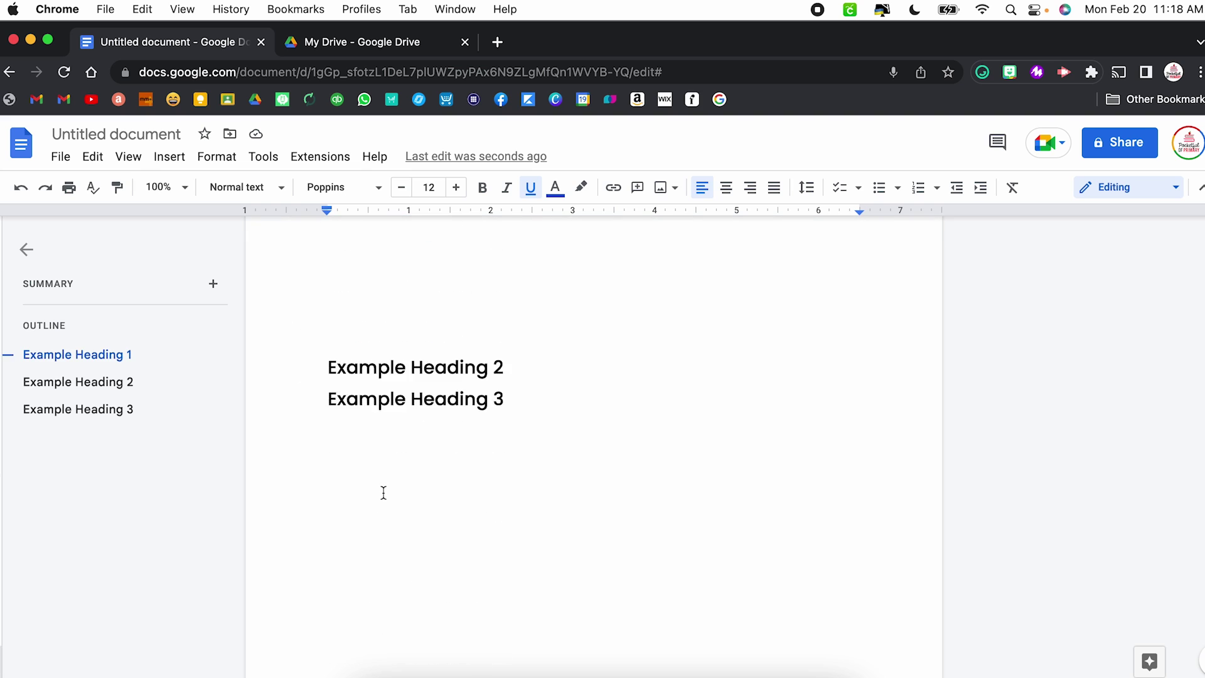
- Copy the link of the bookmark on the Bookmark example line
left_click(362, 498)
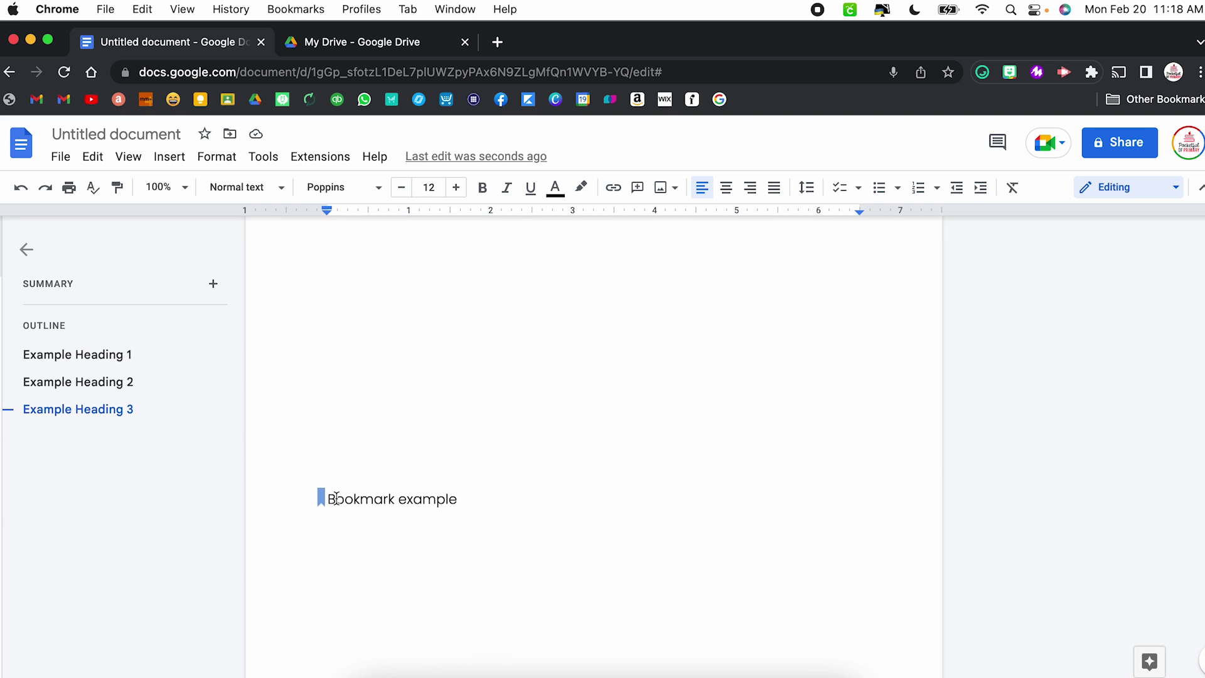
left_click(323, 497)
left_click(396, 524)
scroll(397, 530, "up", 20)
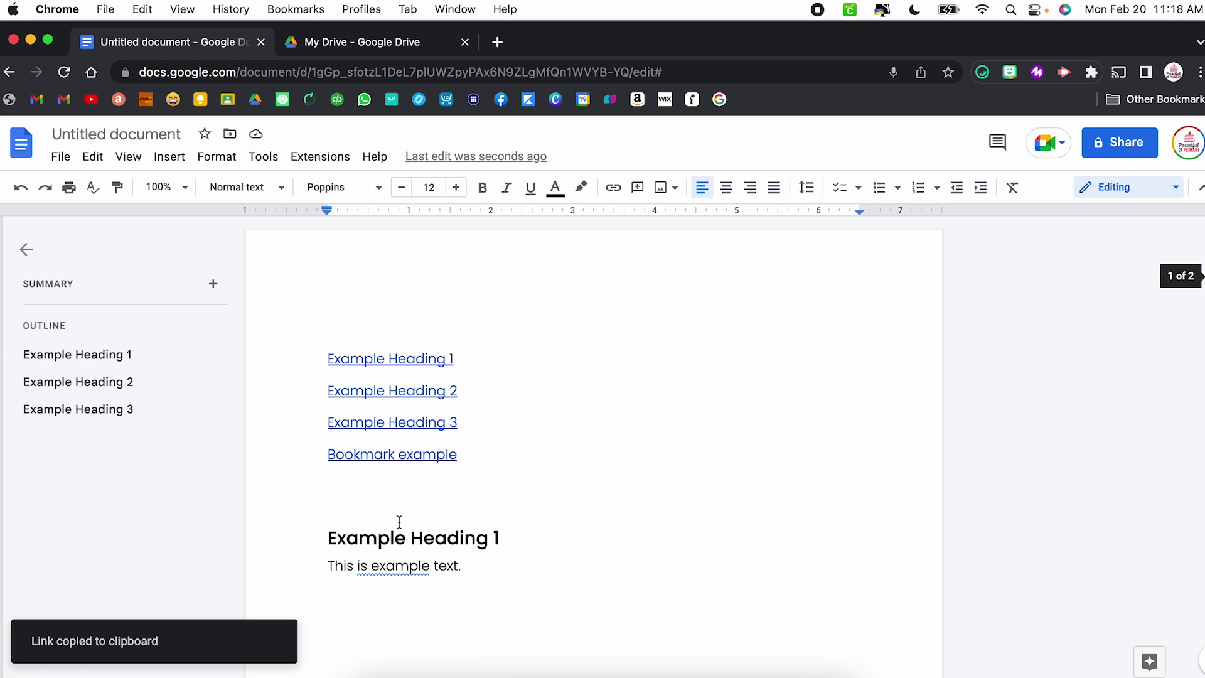
- Link the Bookmark example entry to the bookmark, test it, and collapse the outline panel
left_click(480, 453)
left_click_drag(480, 453, 299, 455)
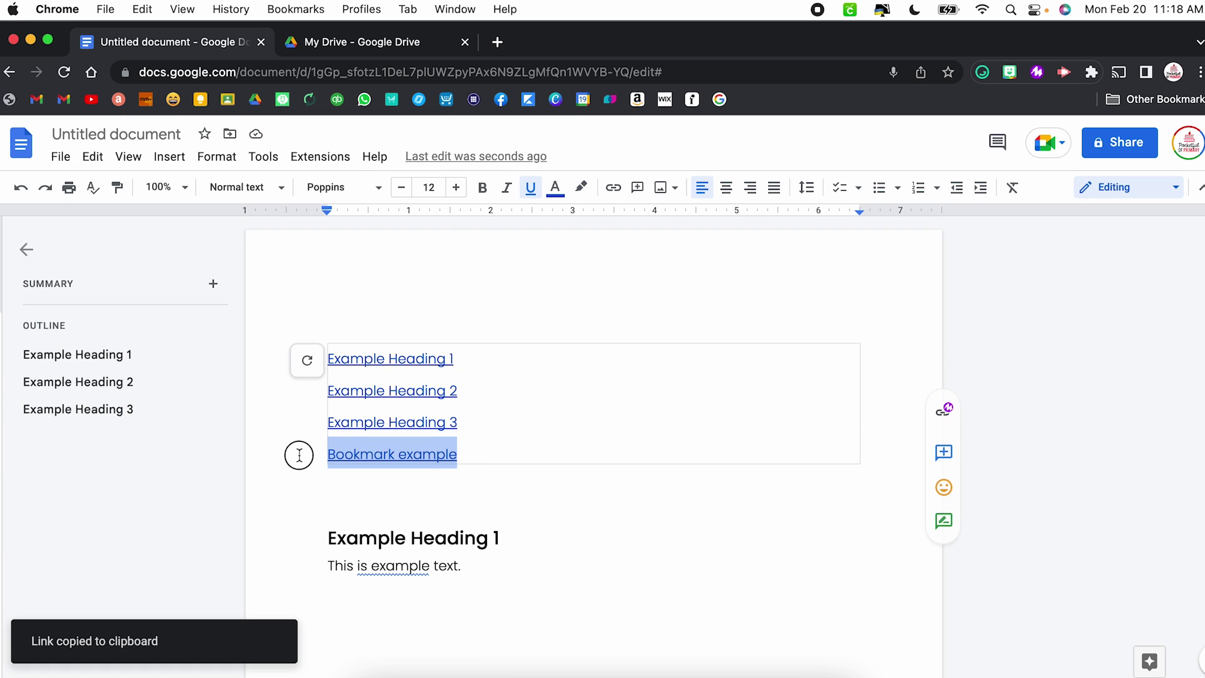
right_click(372, 454)
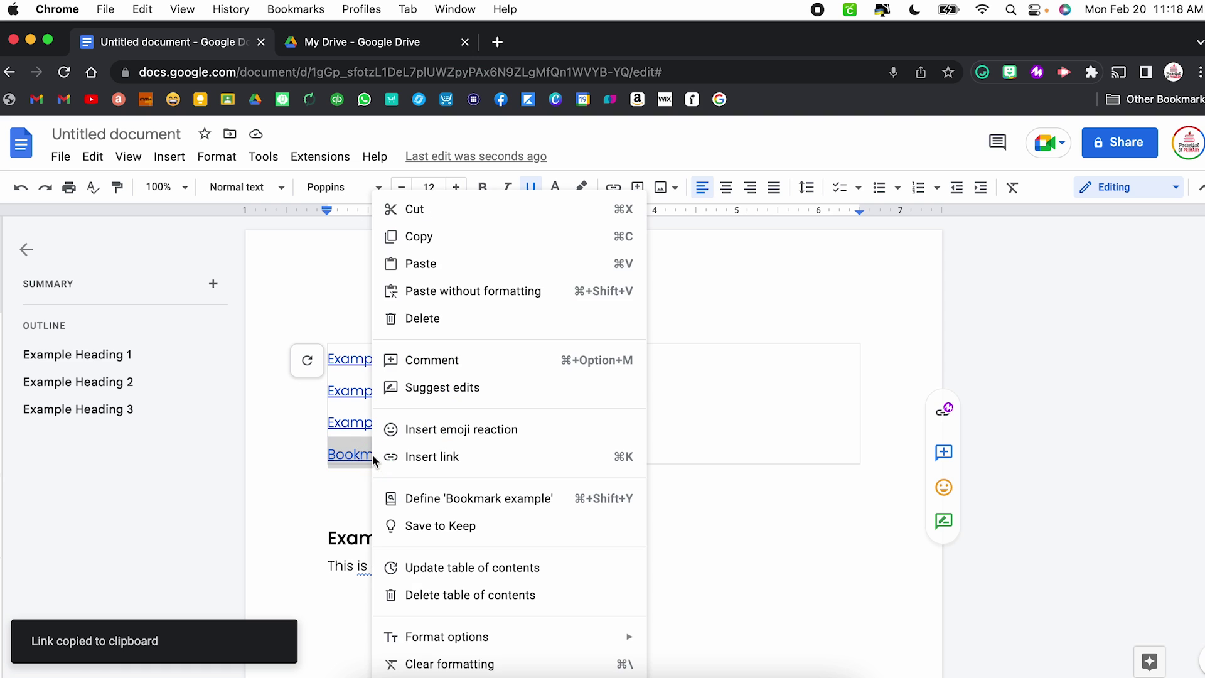
left_click(407, 456)
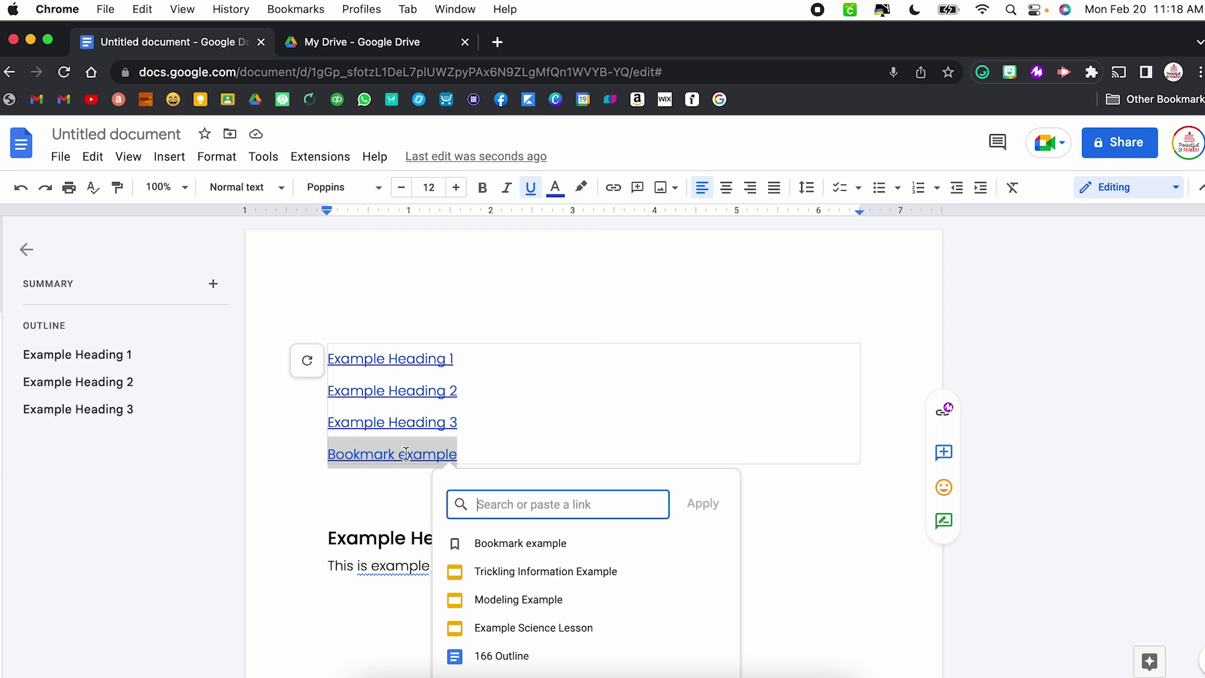
left_click(702, 503)
left_click(668, 491)
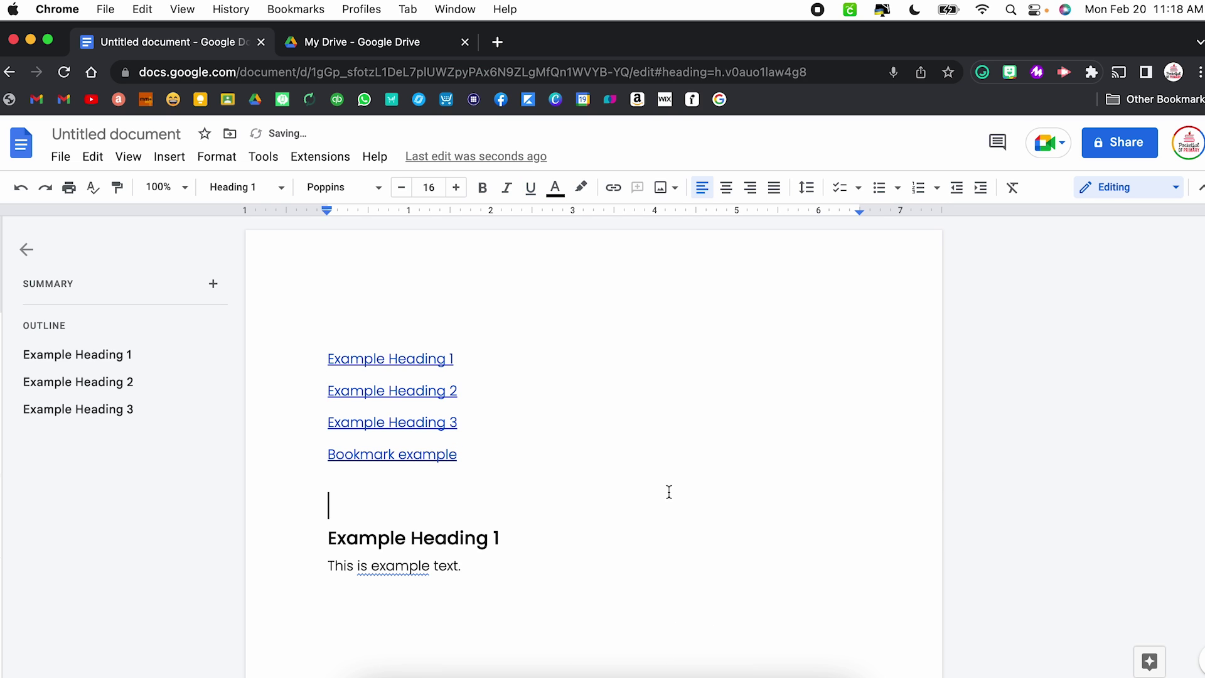
left_click(380, 454)
left_click(382, 476)
left_click(25, 254)
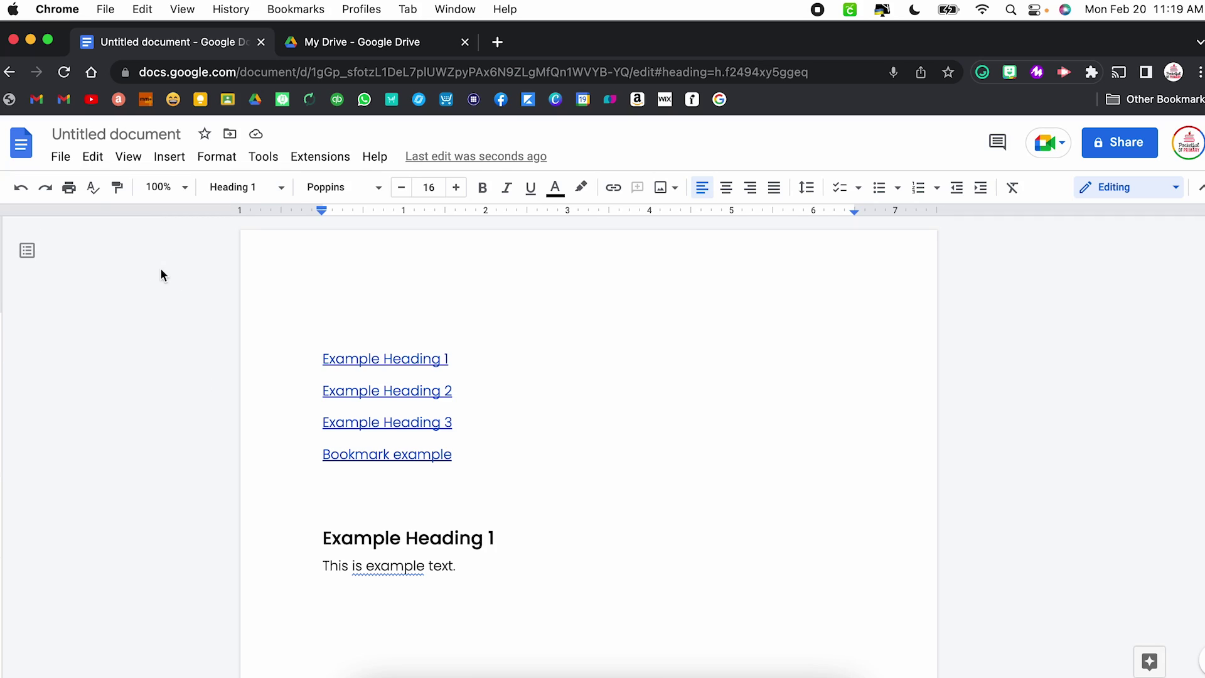
- In Page setup, keep portrait and Letter (8.5" x 11") and set the page color to light blue
left_click(60, 157)
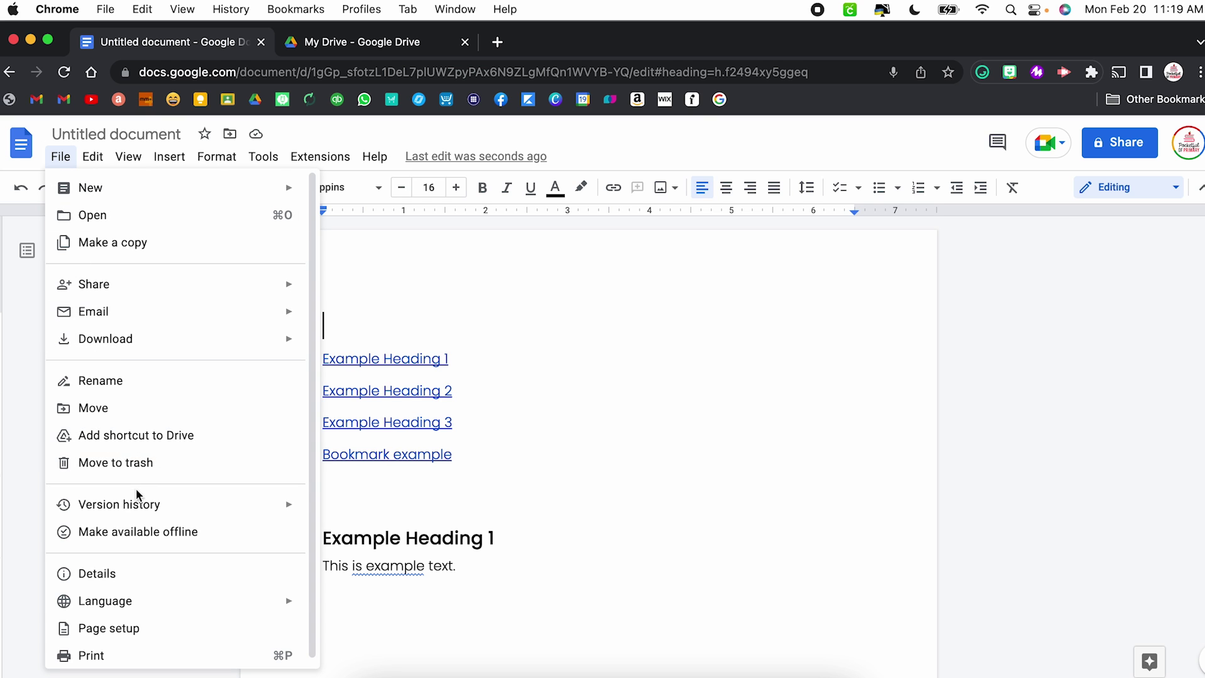
left_click(127, 627)
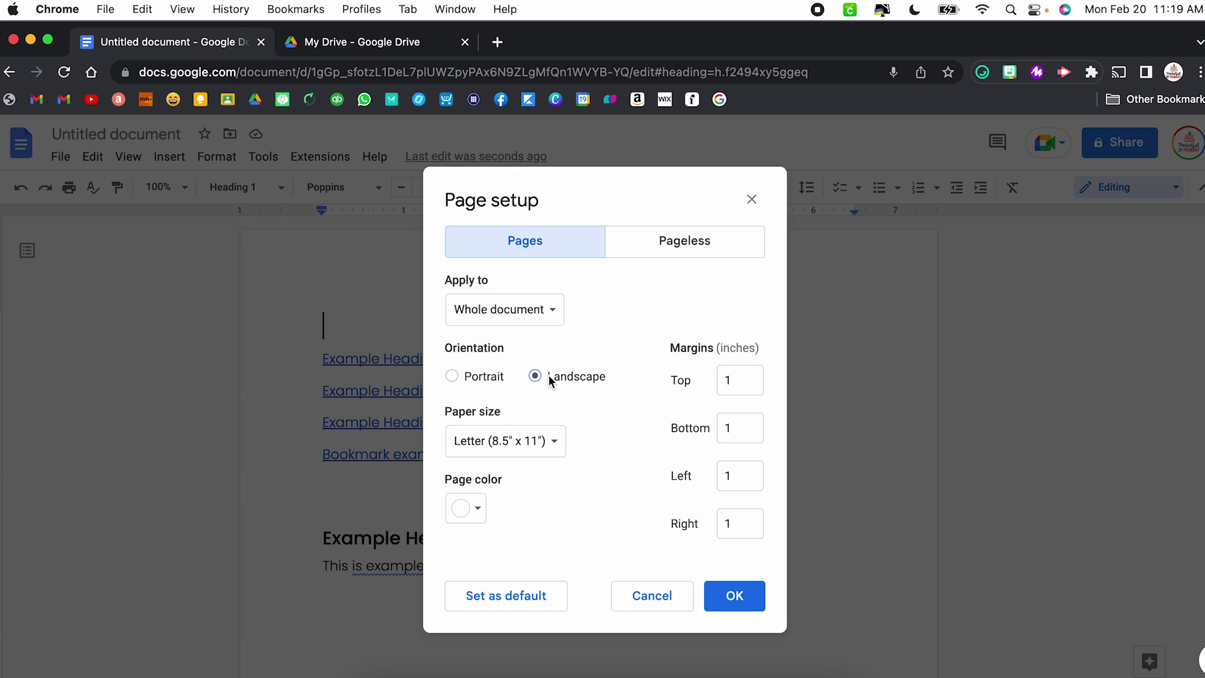
left_click(482, 375)
left_click(515, 440)
left_click(515, 437)
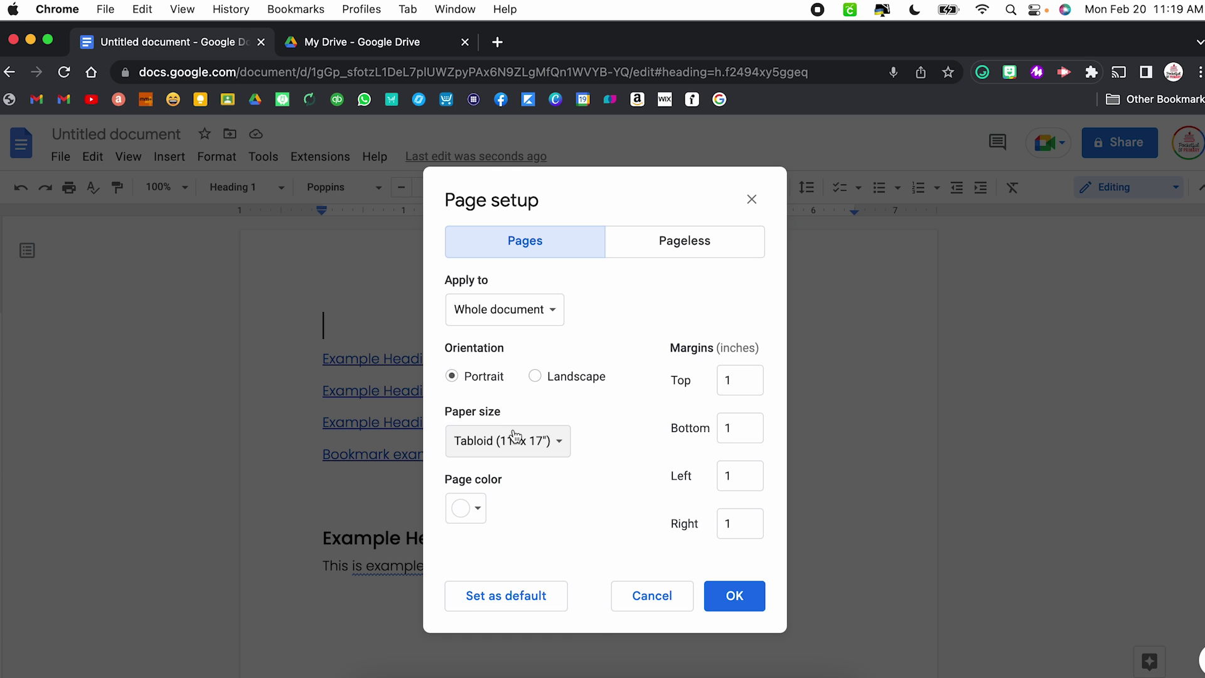
left_click(515, 439)
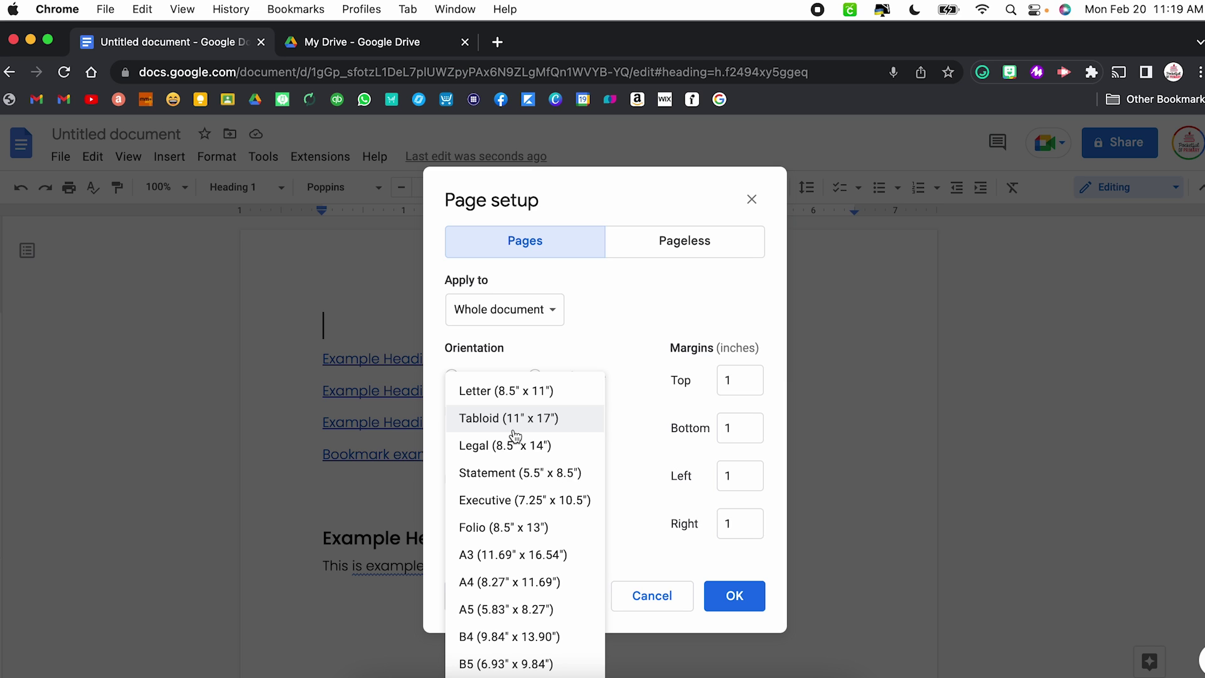
left_click(508, 387)
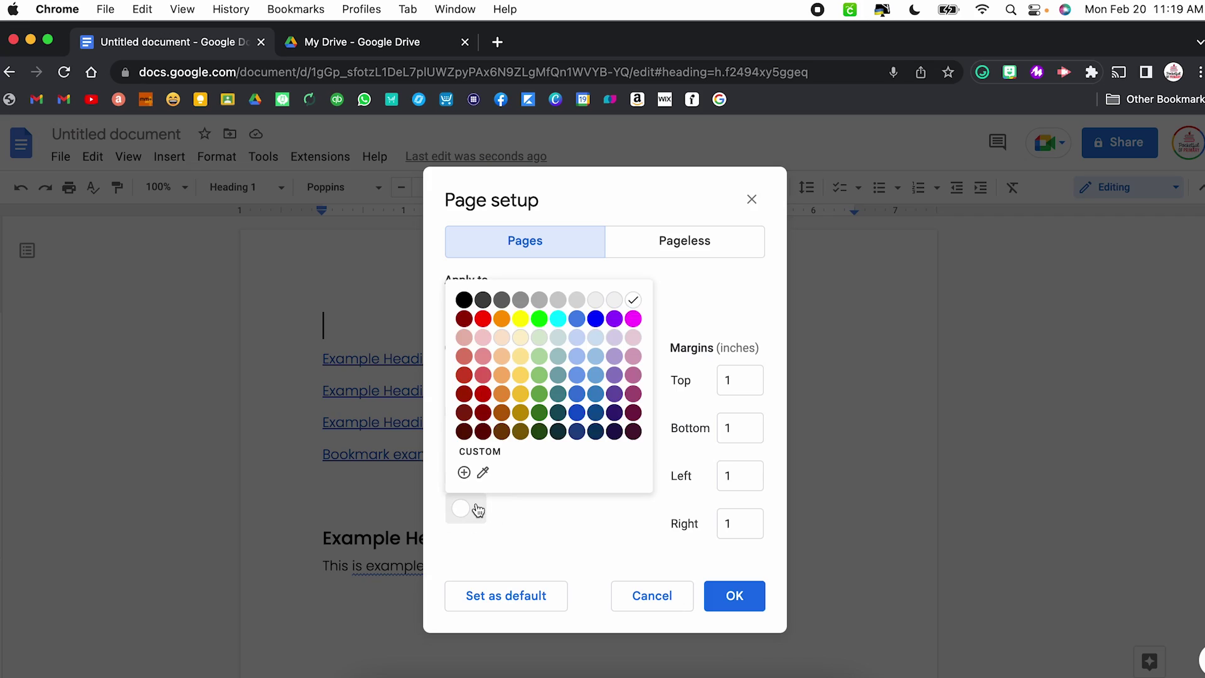
left_click(597, 334)
left_click(736, 598)
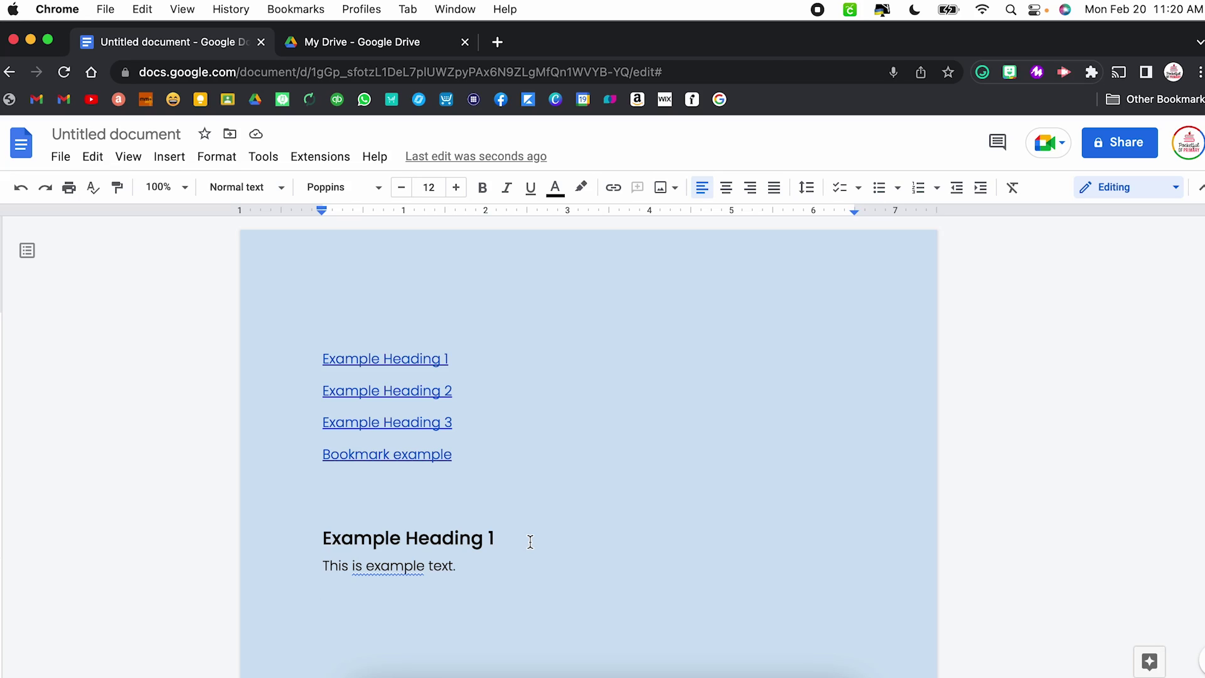
- Select the Example Heading 1 text in the document body
left_click_drag(531, 541, 318, 539)
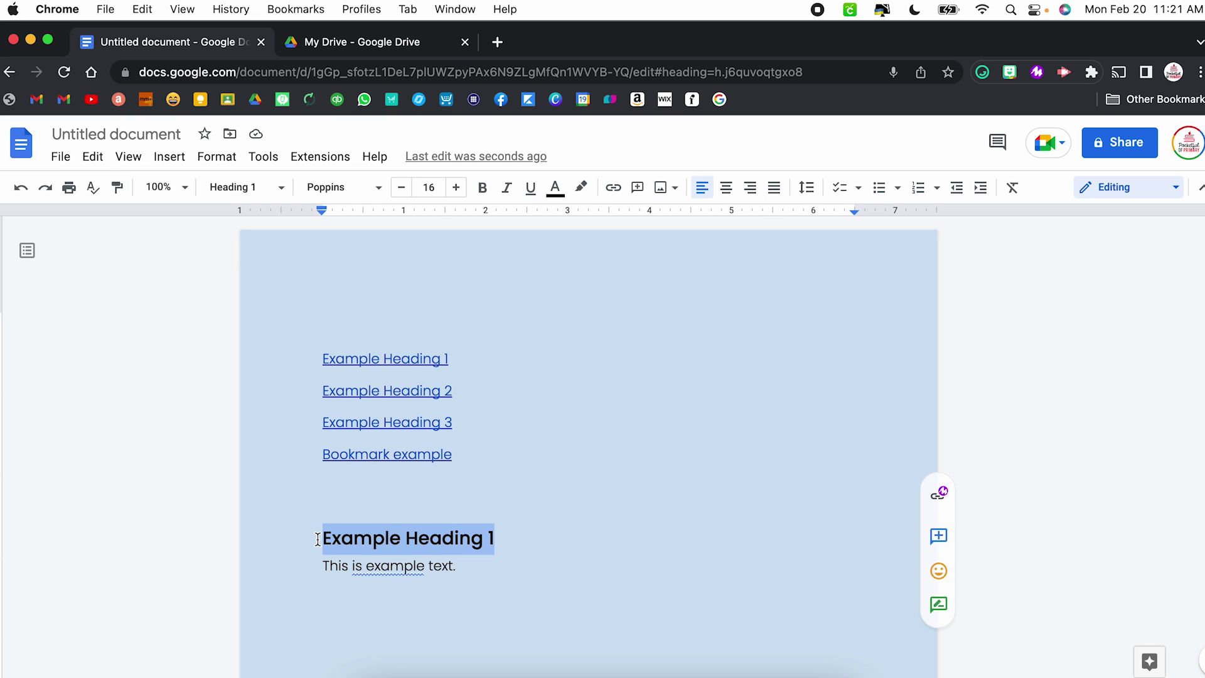
- Enable top, bottom, left and right paragraph borders on Example Heading 1
left_click(203, 166)
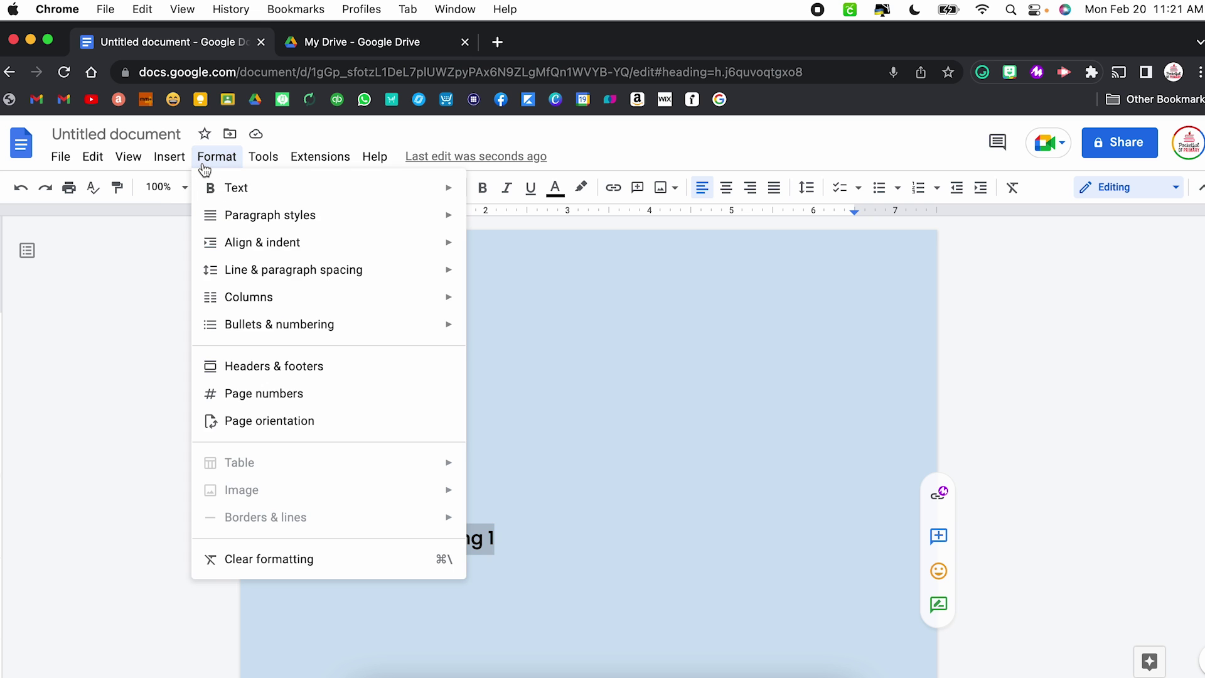
mouse_move(275, 222)
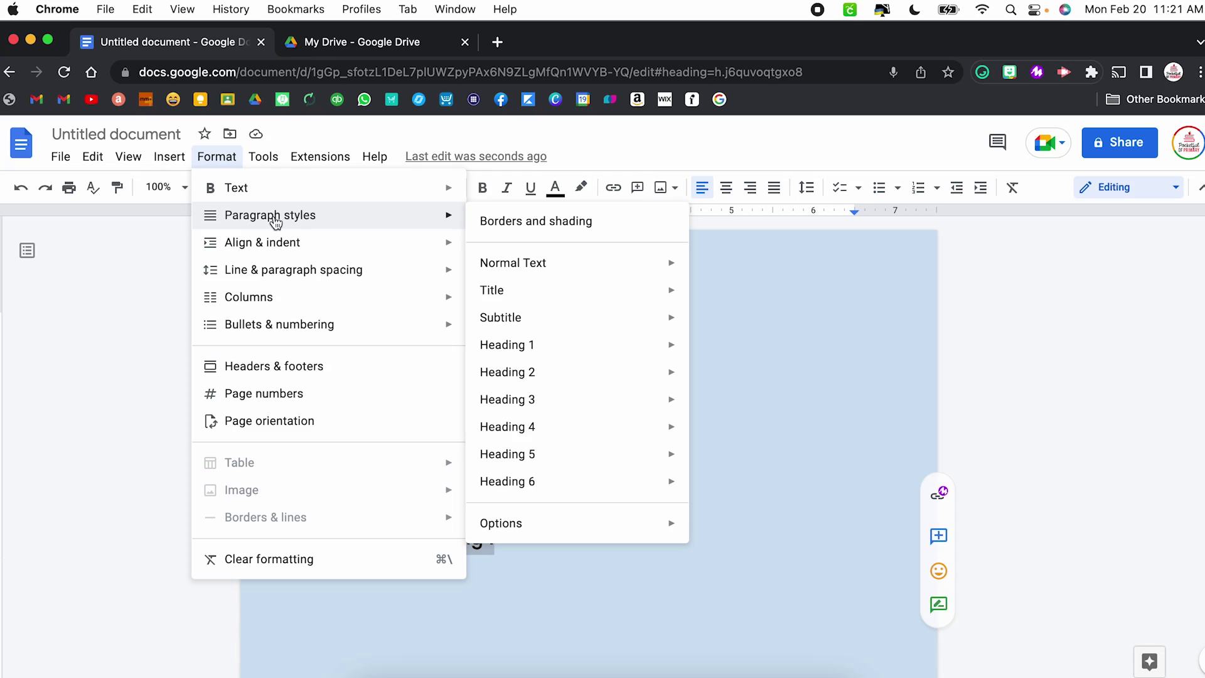
left_click(504, 230)
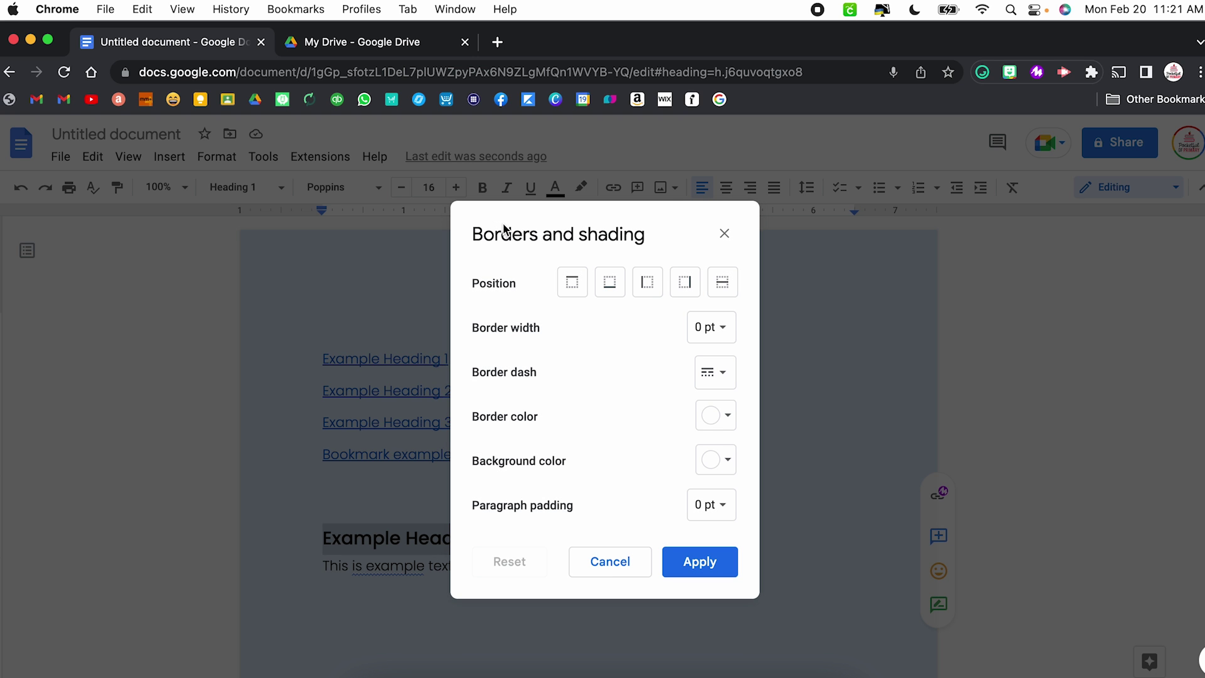
left_click(577, 284)
left_click(608, 286)
left_click(640, 289)
left_click(689, 290)
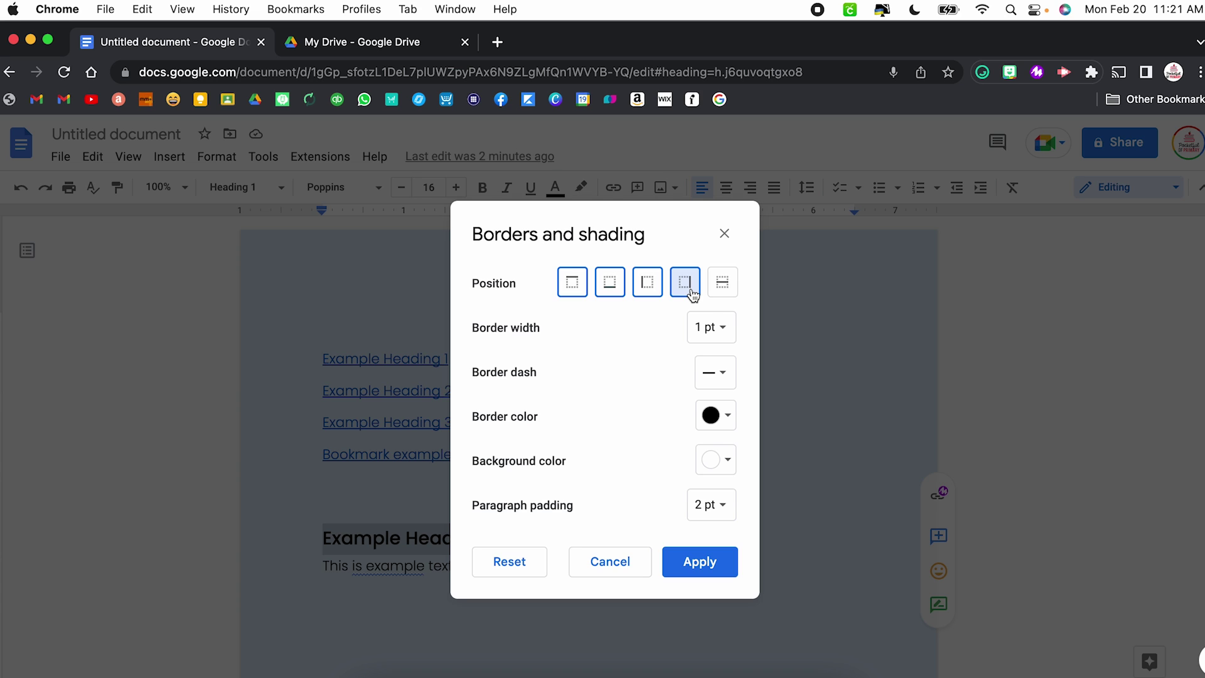
- Make the border 1.5 pt solid with a white background and apply it
left_click(724, 330)
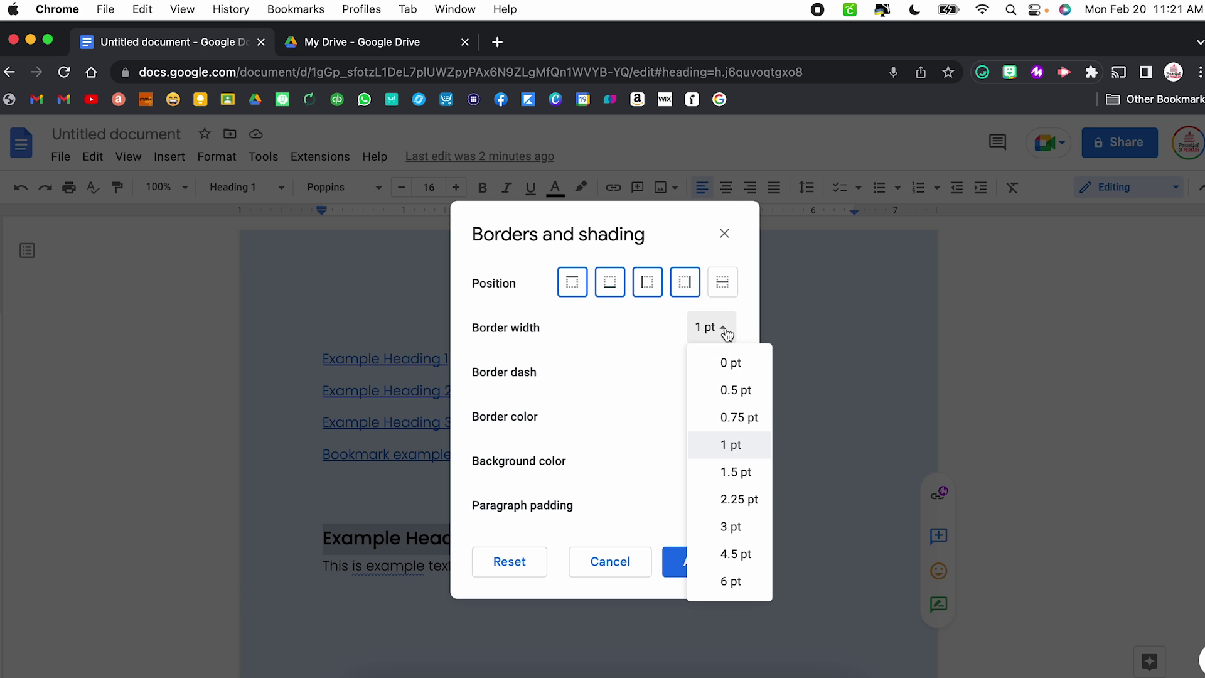
left_click(746, 481)
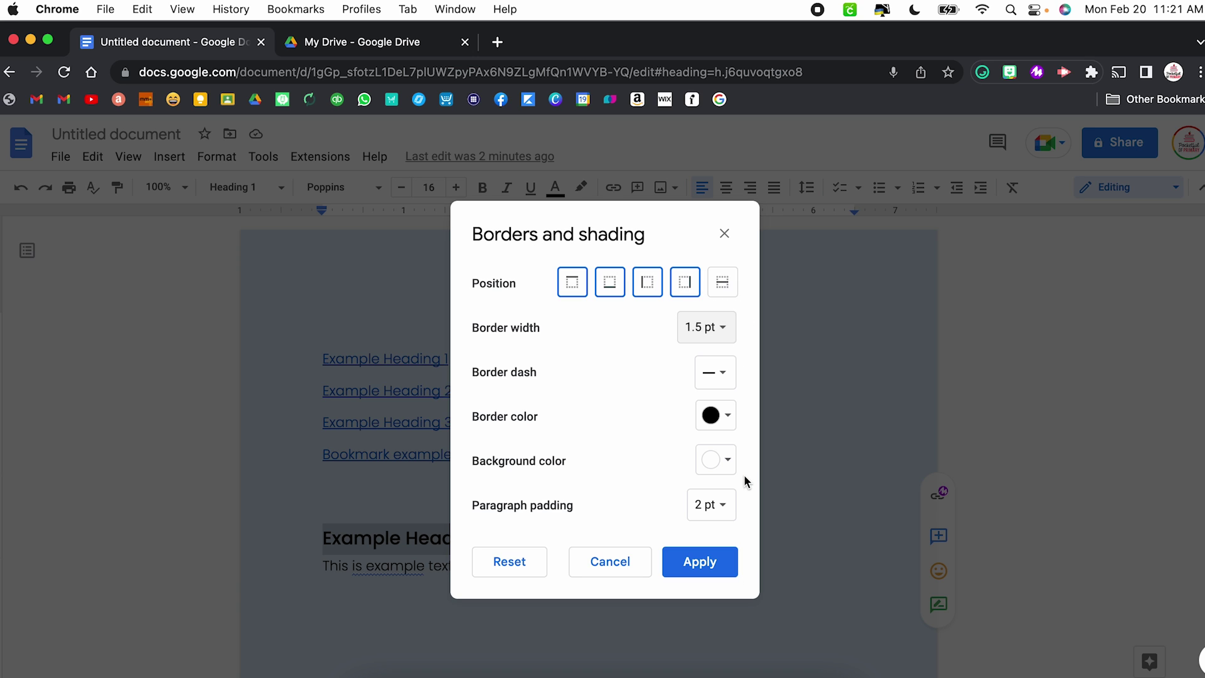
left_click(721, 383)
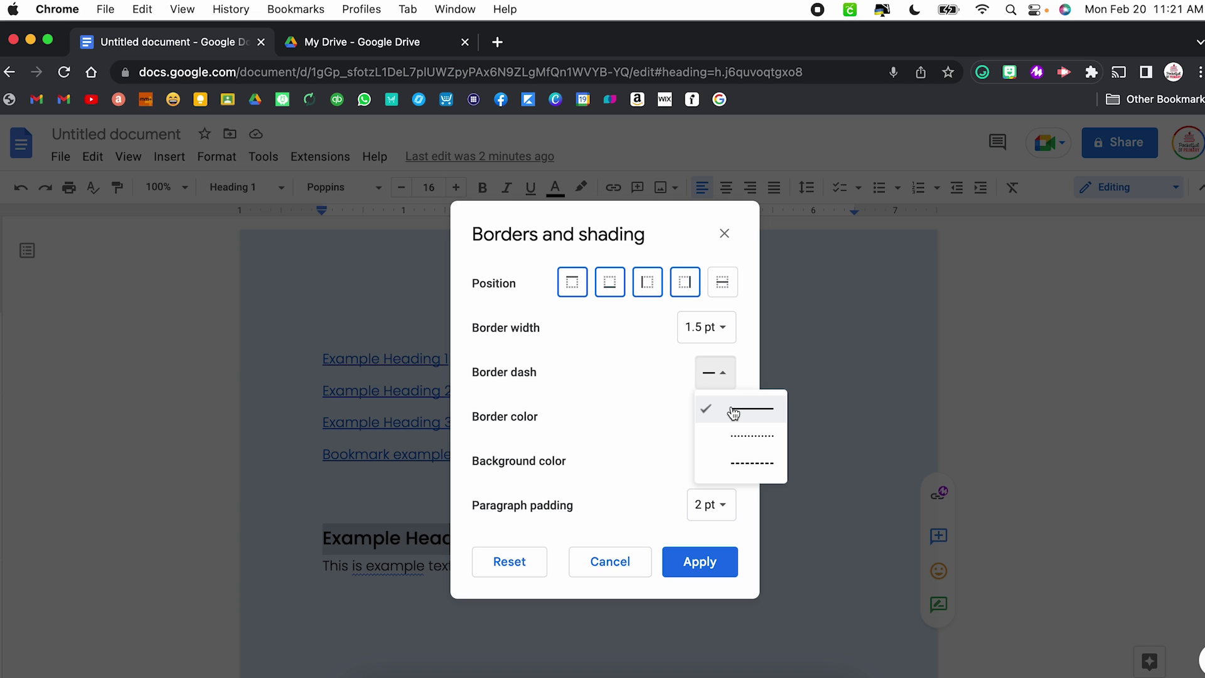
left_click(669, 385)
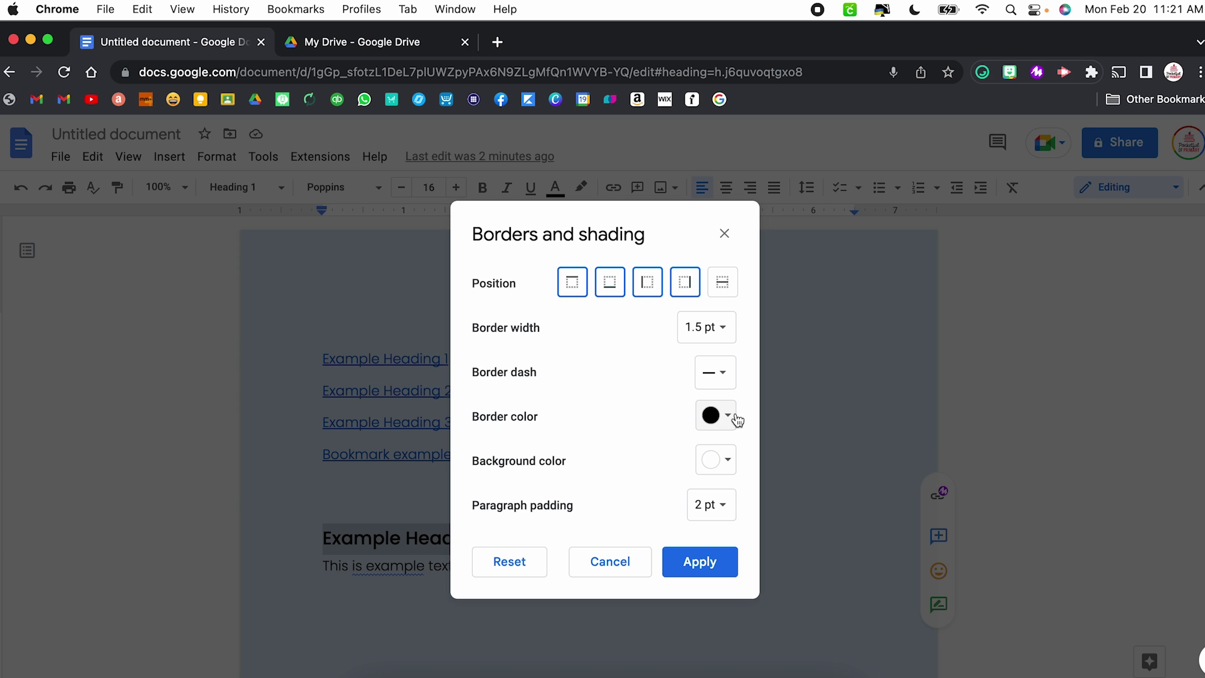
left_click(721, 461)
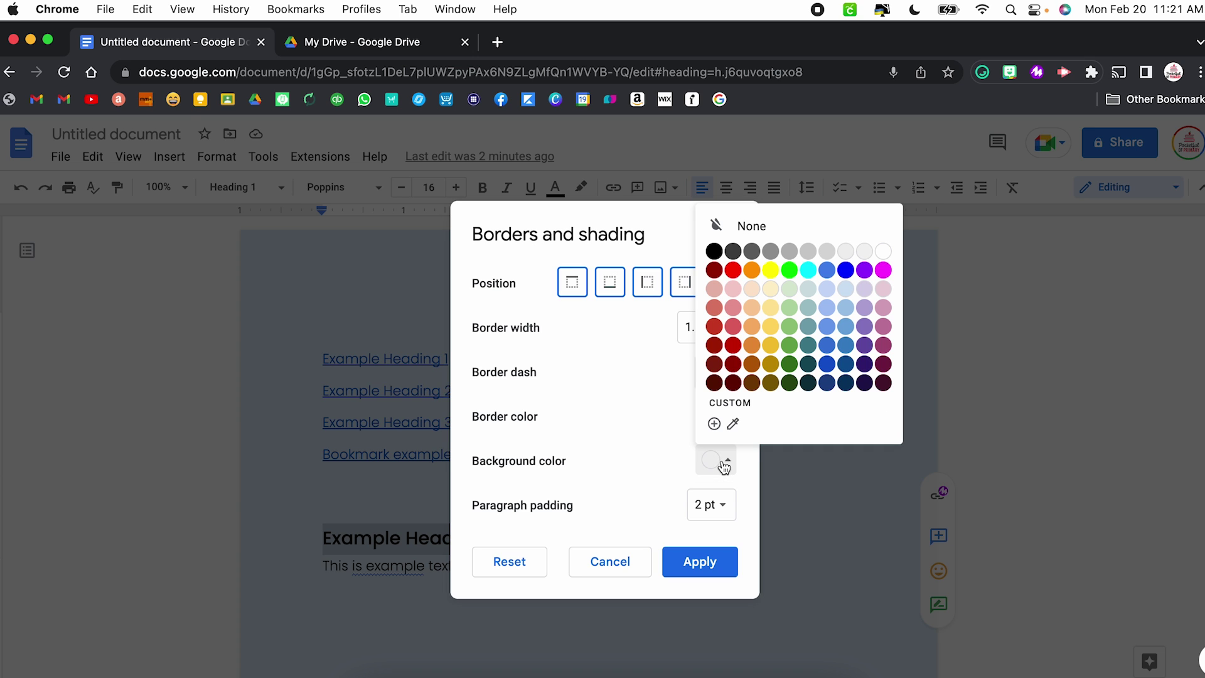
left_click(883, 253)
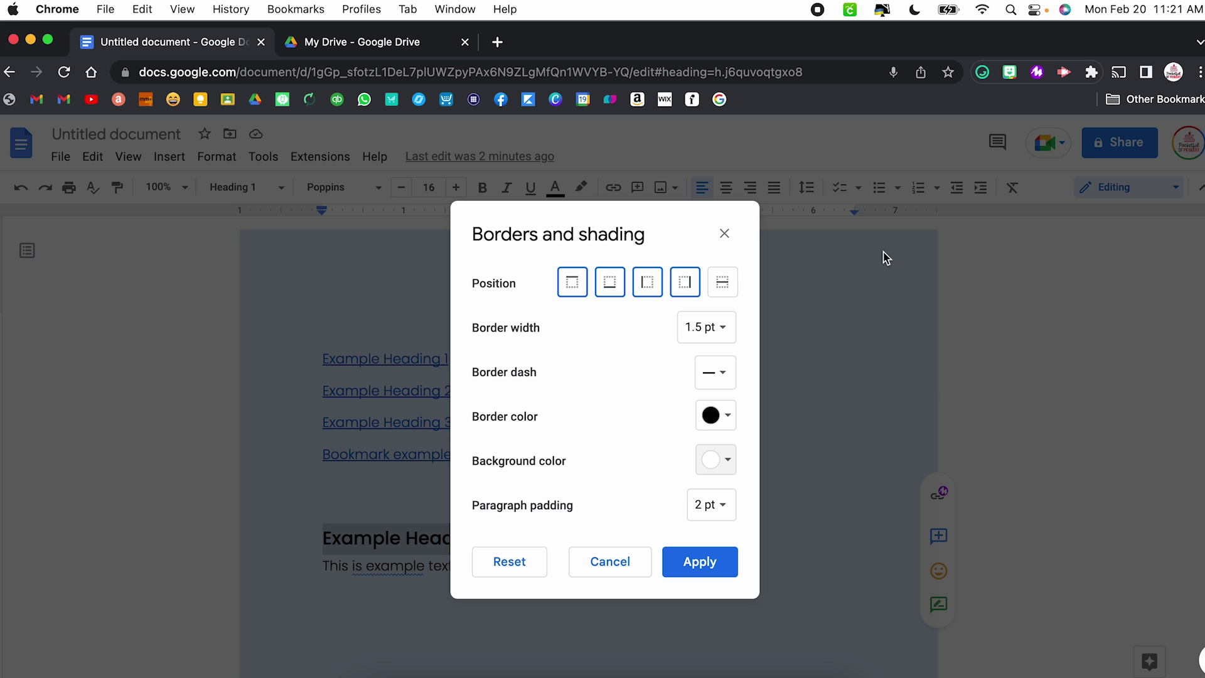
left_click(706, 571)
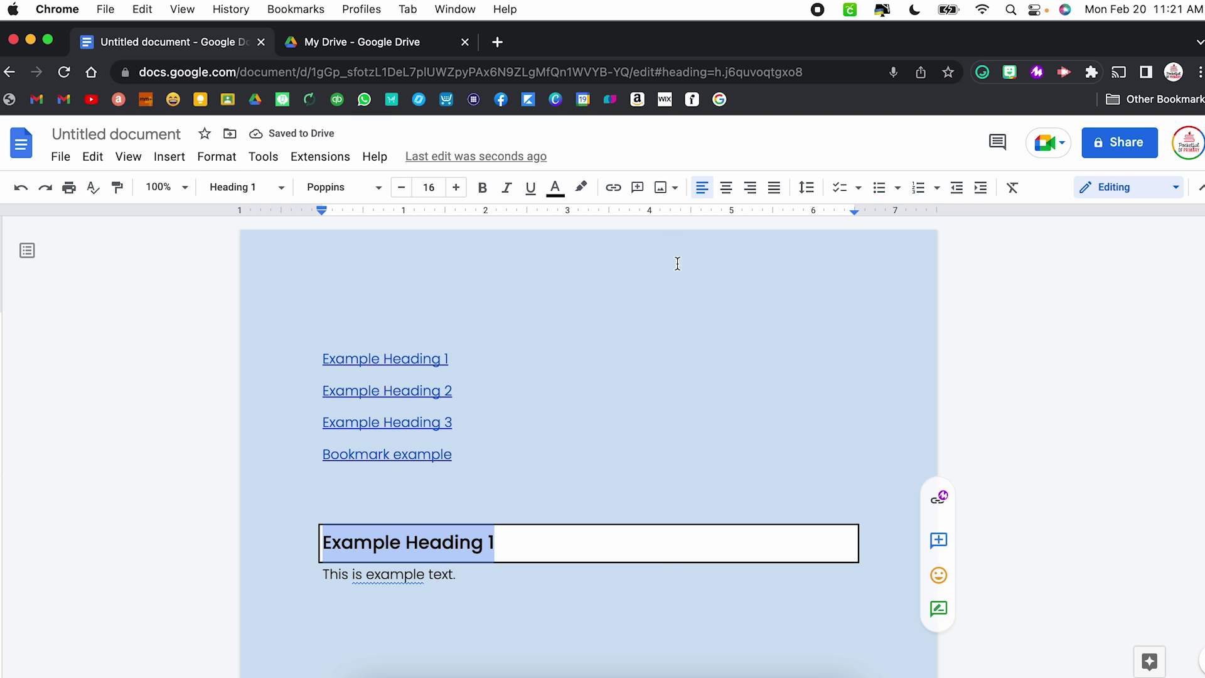
- Center Example Heading 1 and keep only its bottom border, with no background colour
left_click(726, 187)
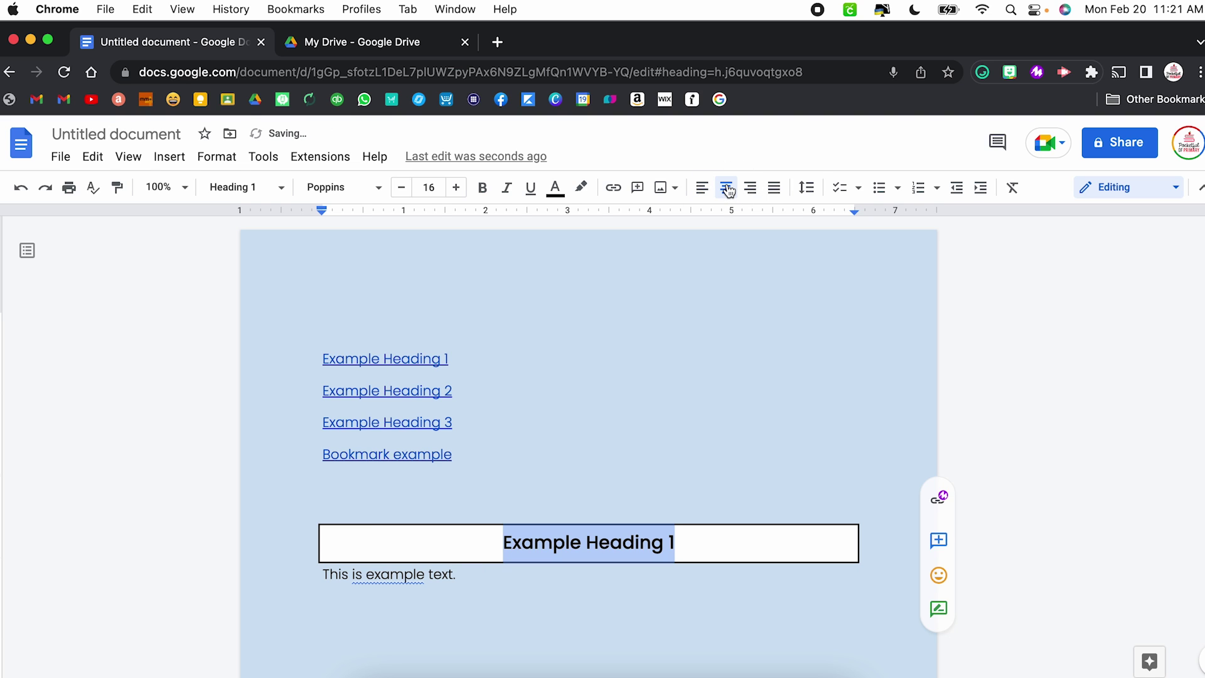
left_click(217, 160)
mouse_move(342, 222)
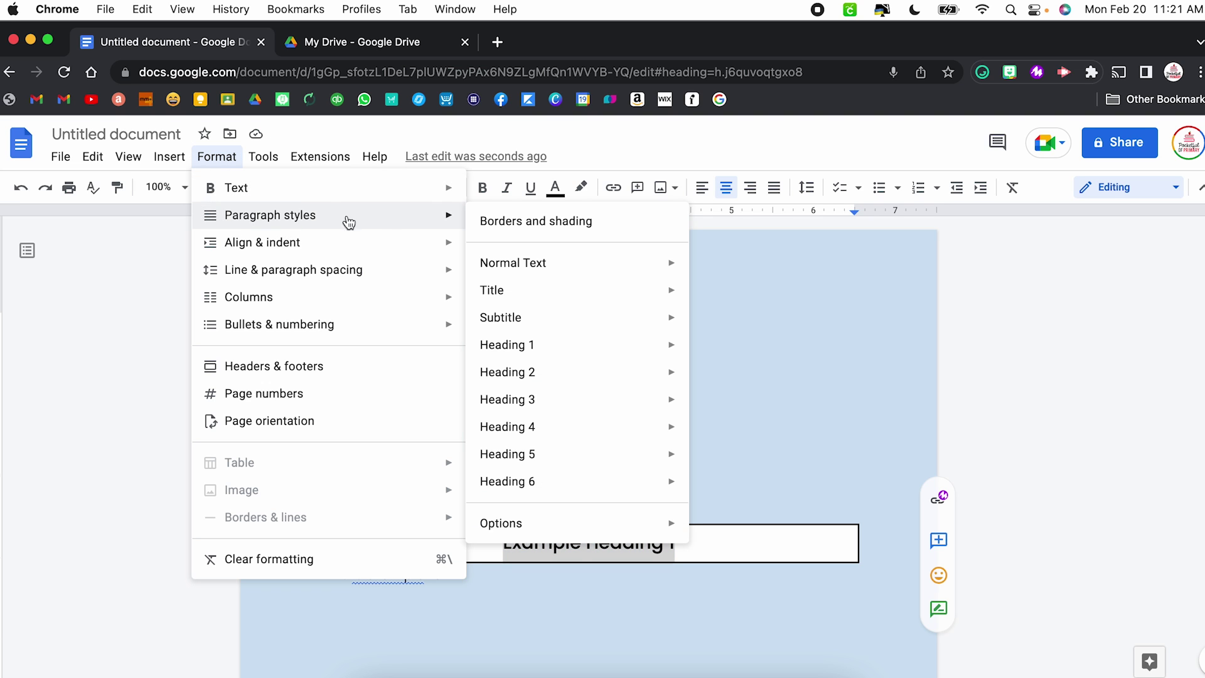
left_click(502, 220)
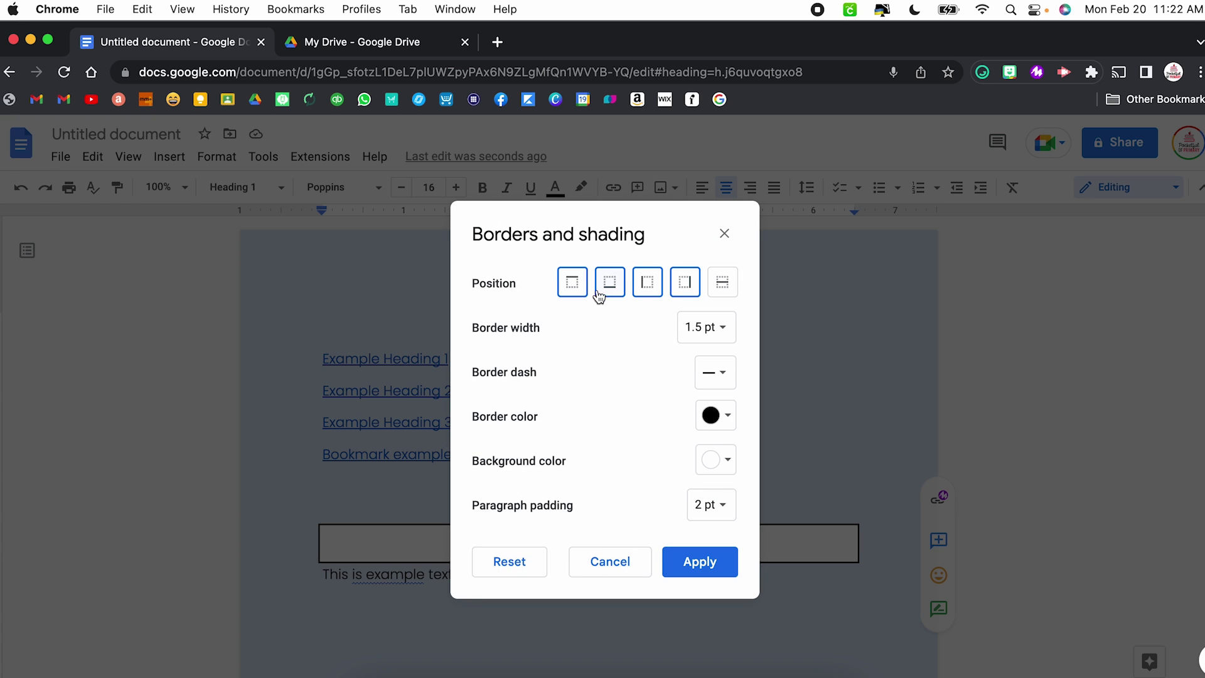
left_click(573, 285)
left_click(646, 287)
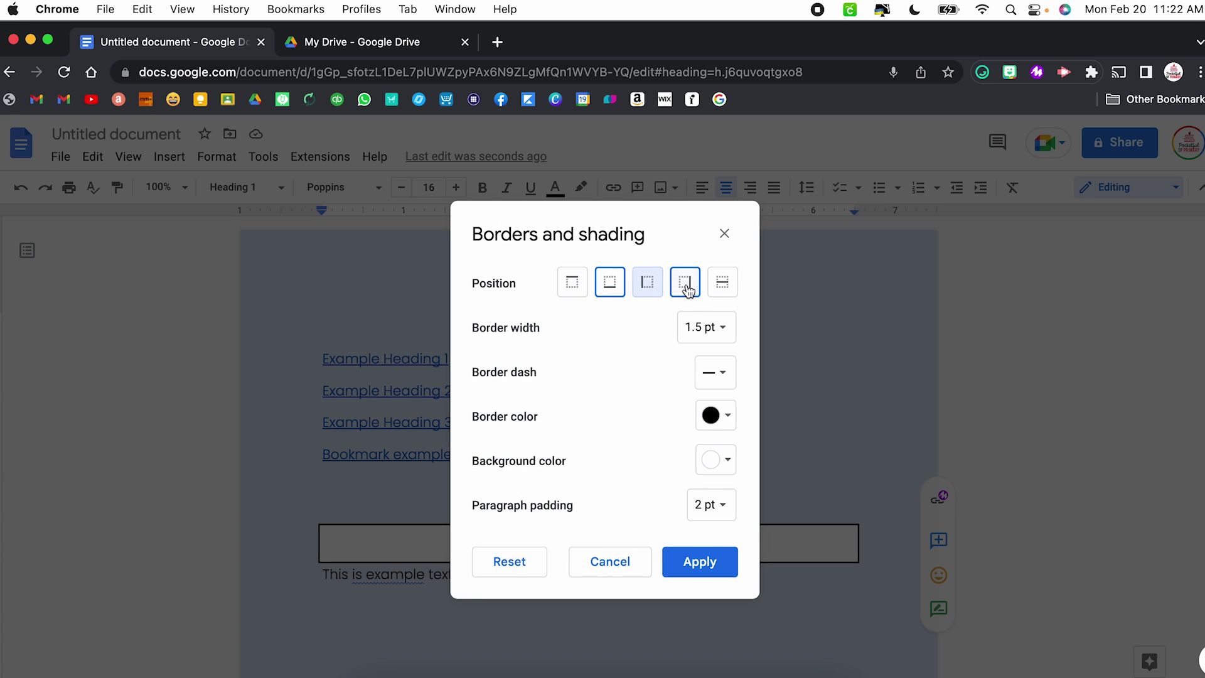
left_click(683, 287)
left_click(728, 463)
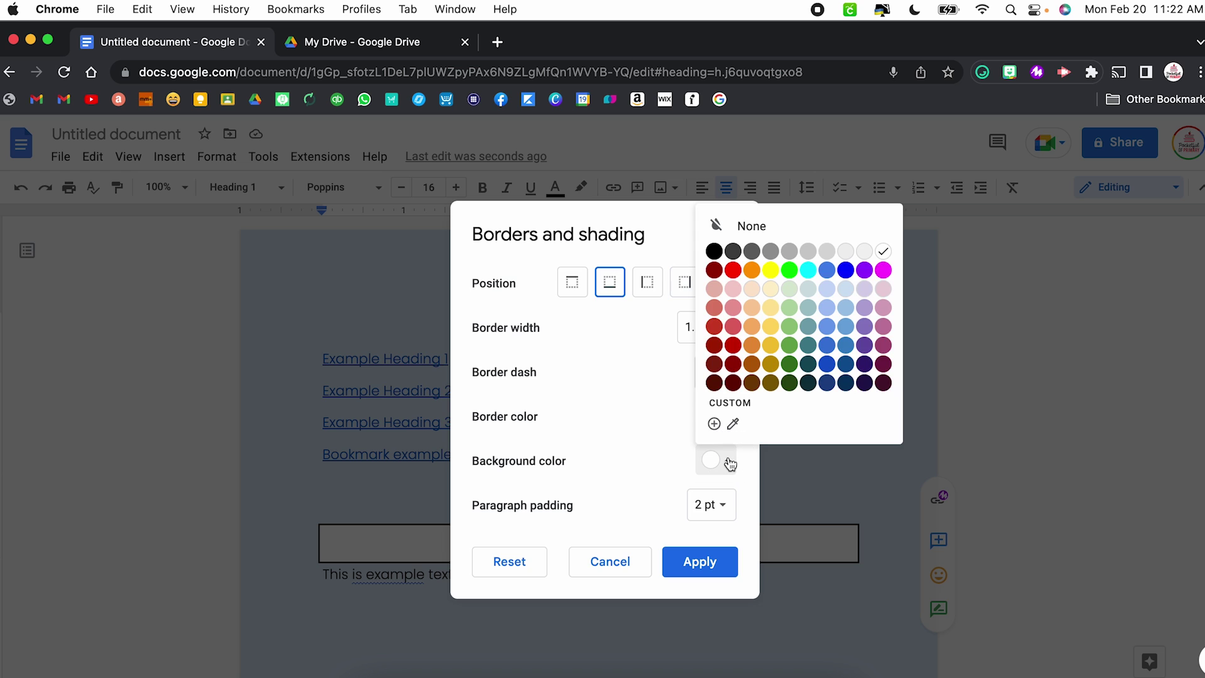
left_click(751, 232)
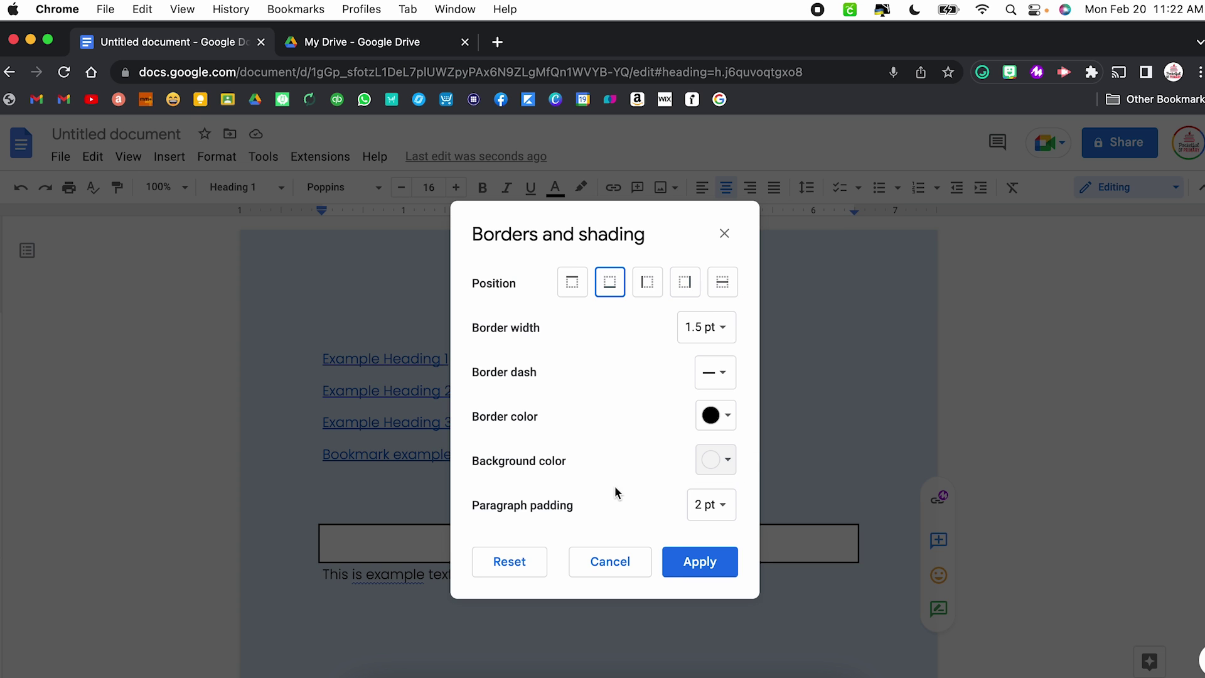
left_click(702, 562)
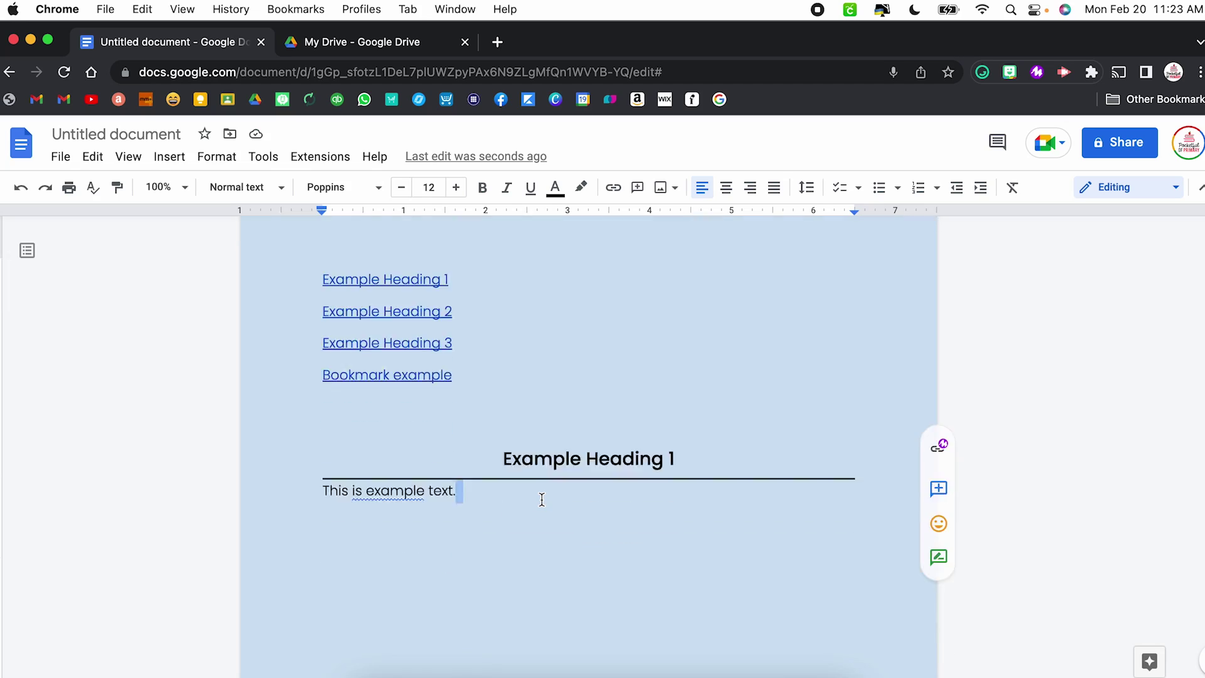
- Select the blank lines and the 'Bookmark example' text on page 2
scroll(540, 500, "down", 3)
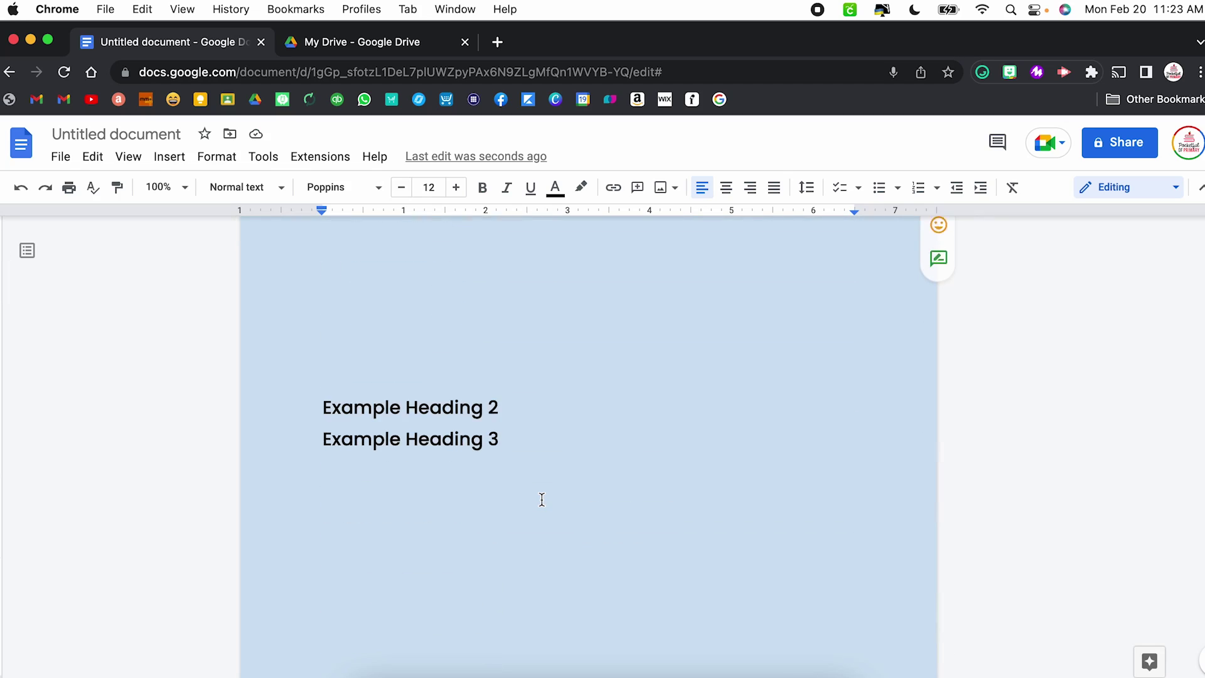
scroll(542, 499, "down", 1)
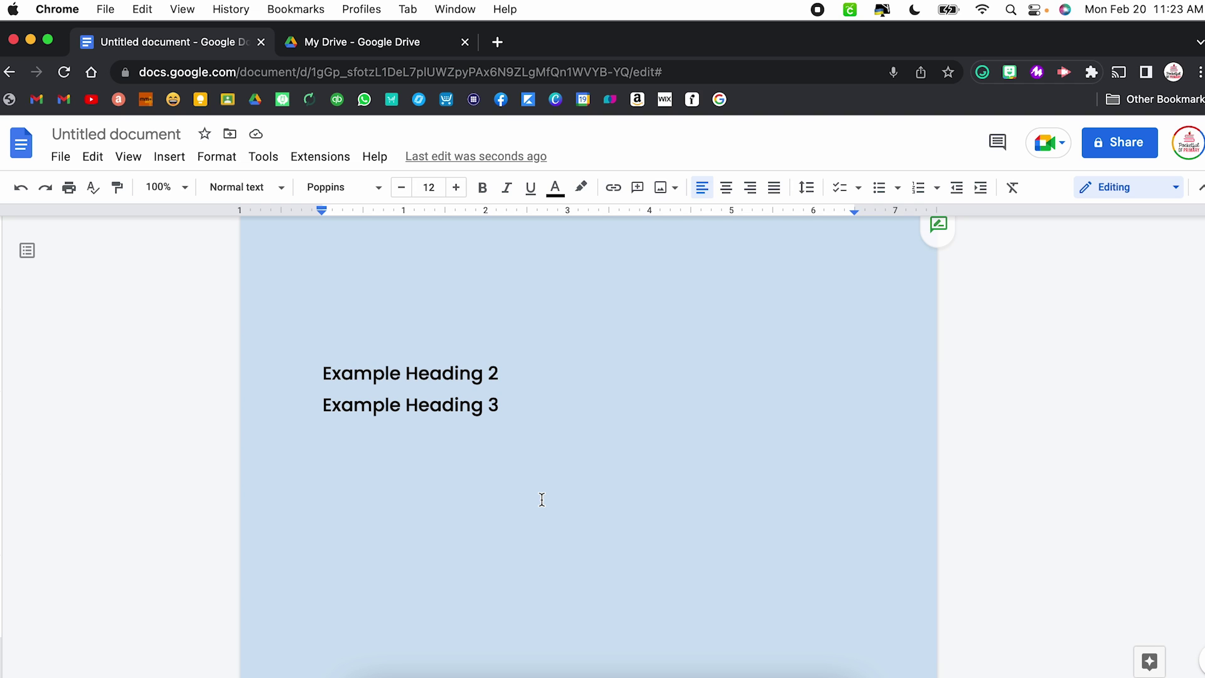
scroll(542, 499, "down", 10)
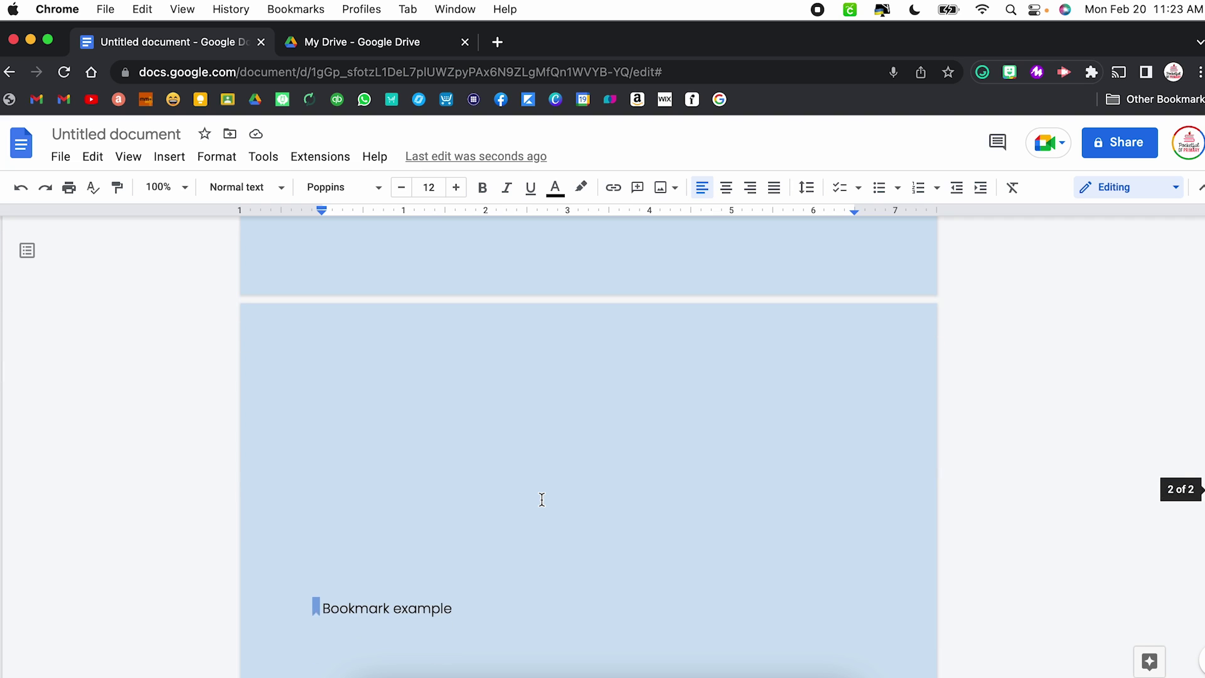
left_click_drag(298, 265, 537, 643)
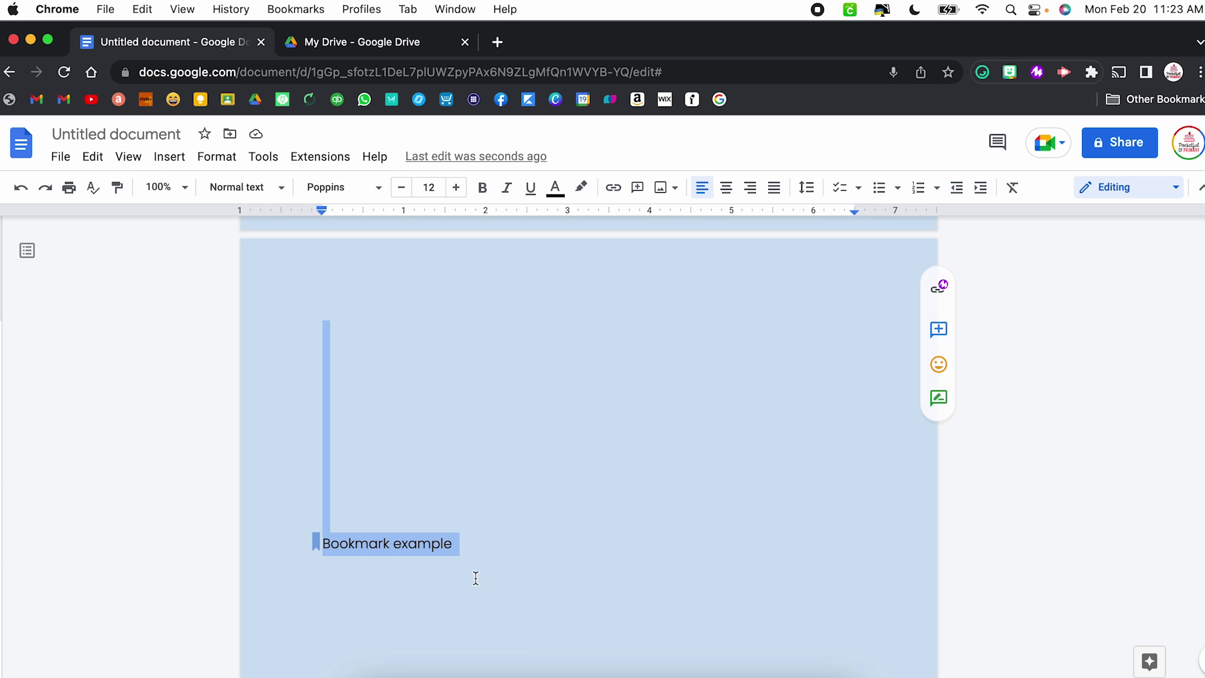
- Set the page orientation to Landscape, applied to selected content only
left_click(203, 157)
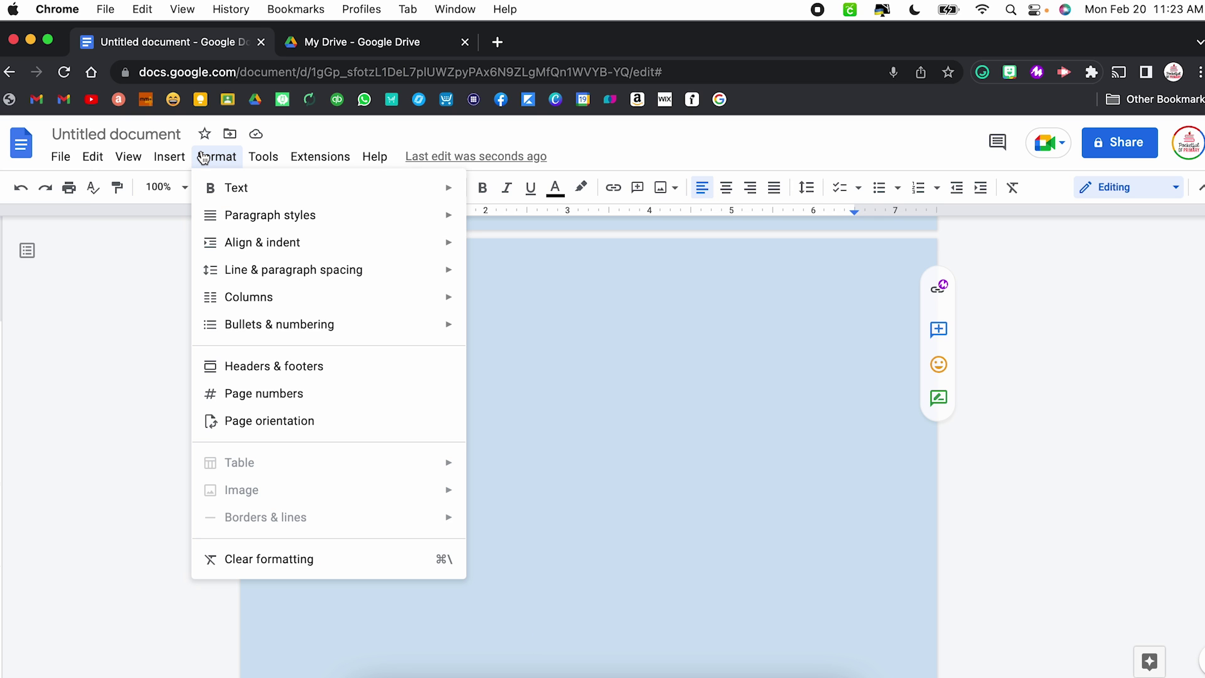
left_click(267, 420)
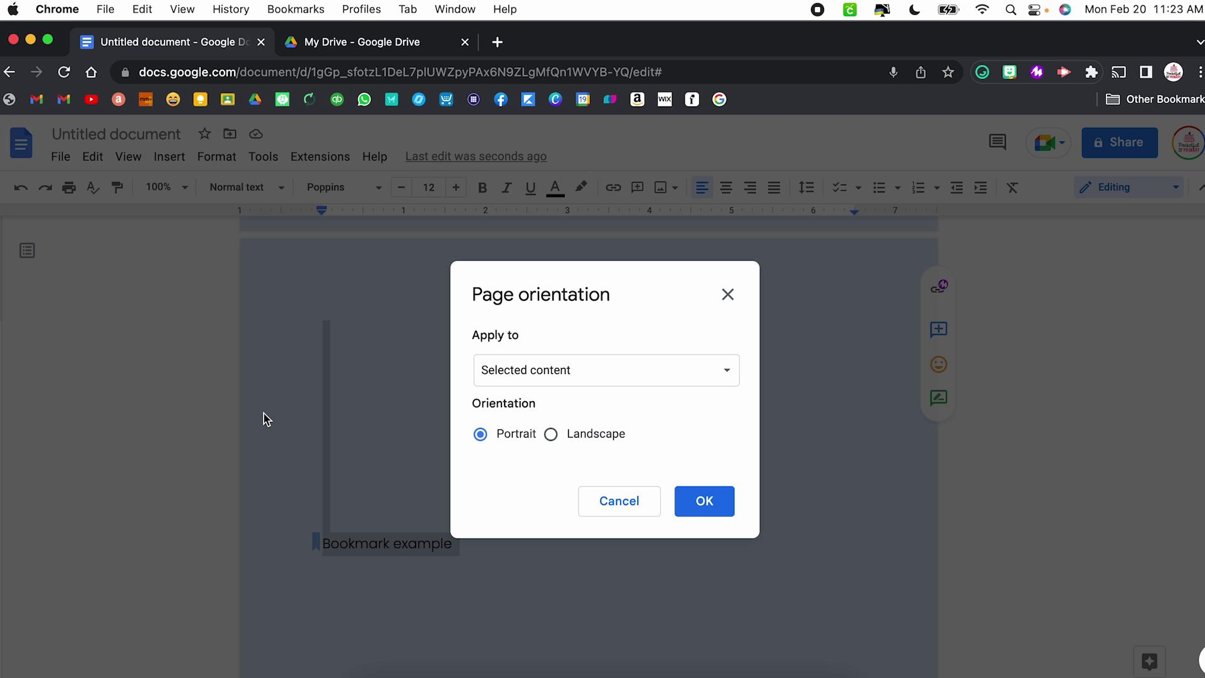
left_click(516, 377)
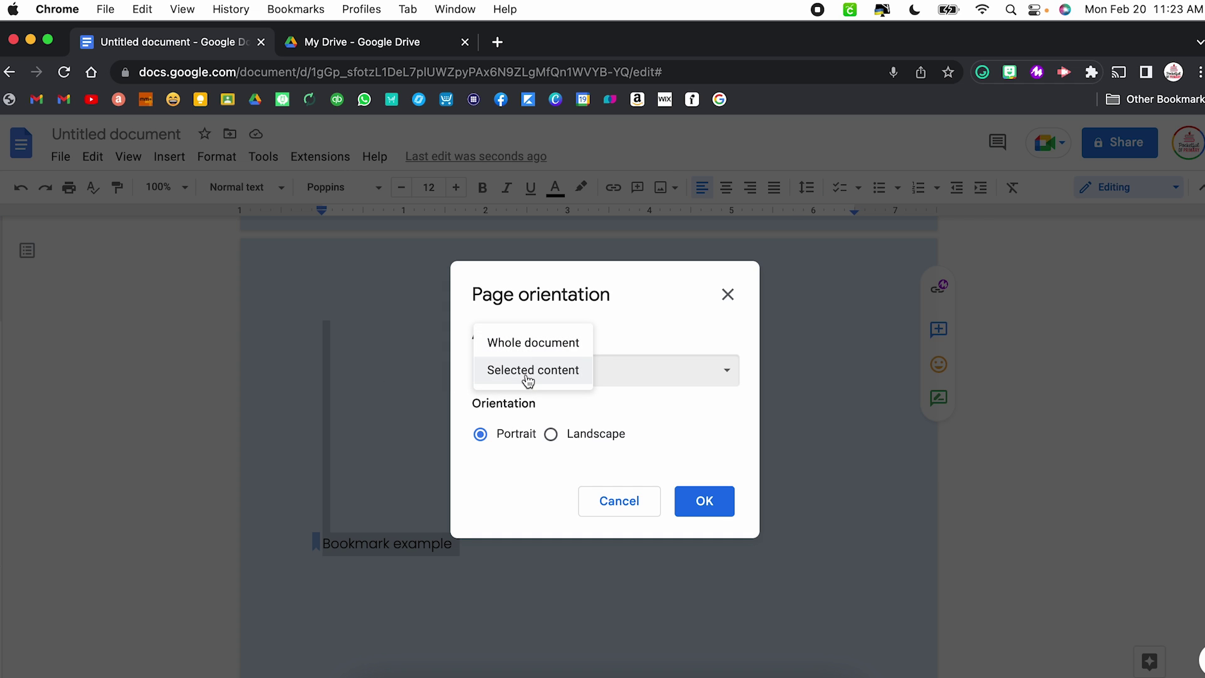
left_click(527, 371)
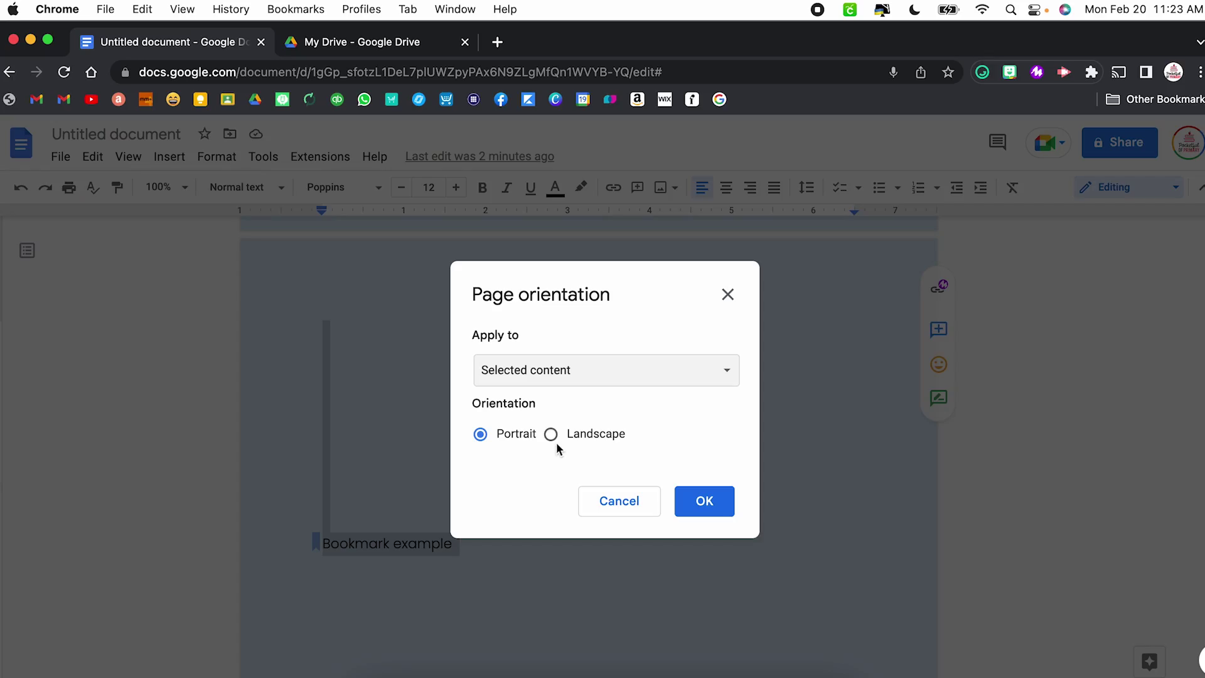
left_click(555, 437)
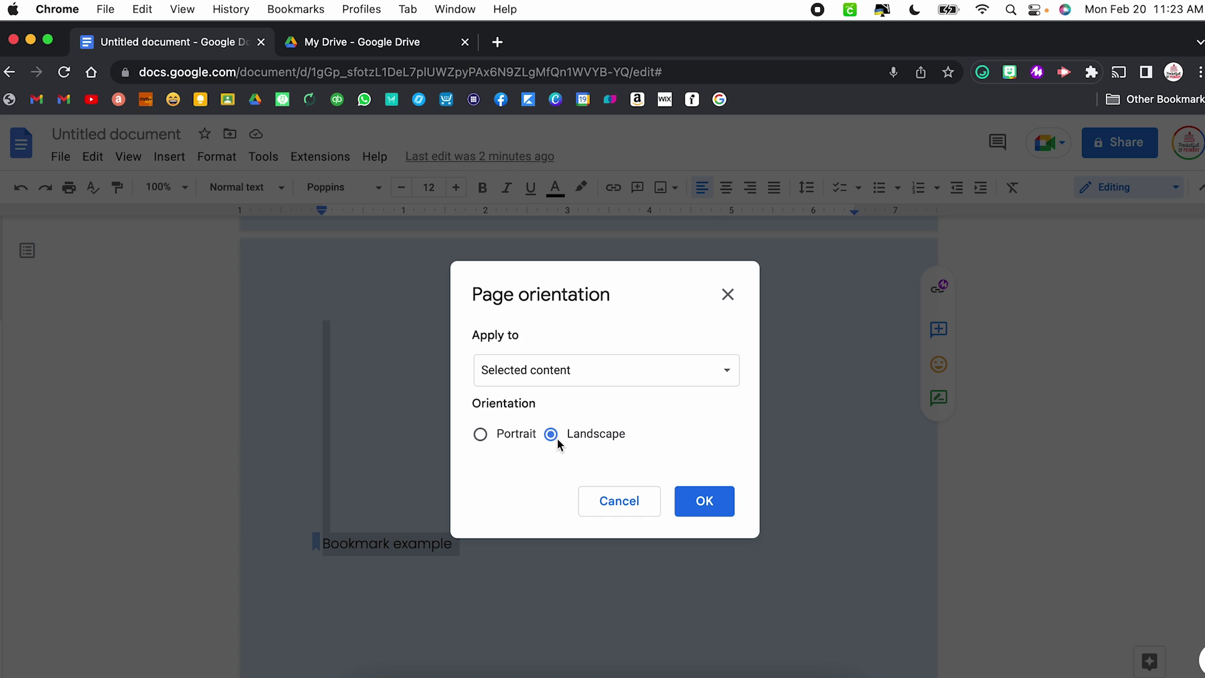
left_click(707, 500)
scroll(589, 439, "up", 4)
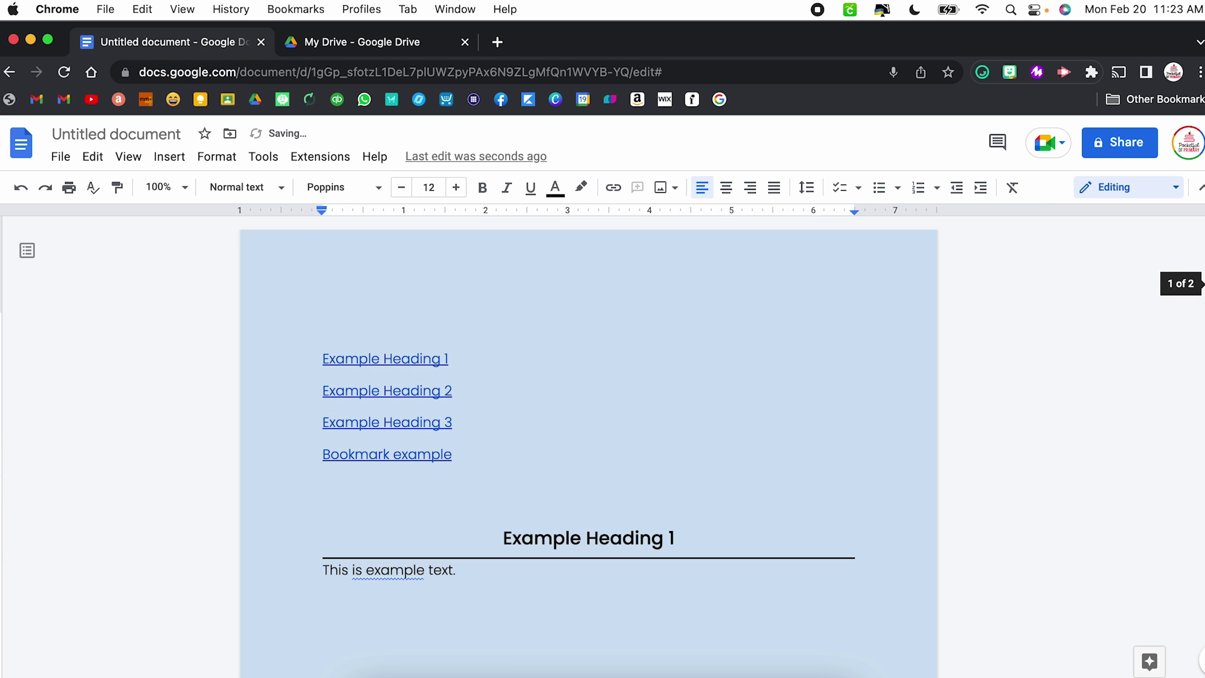
scroll(588, 439, "down", 18)
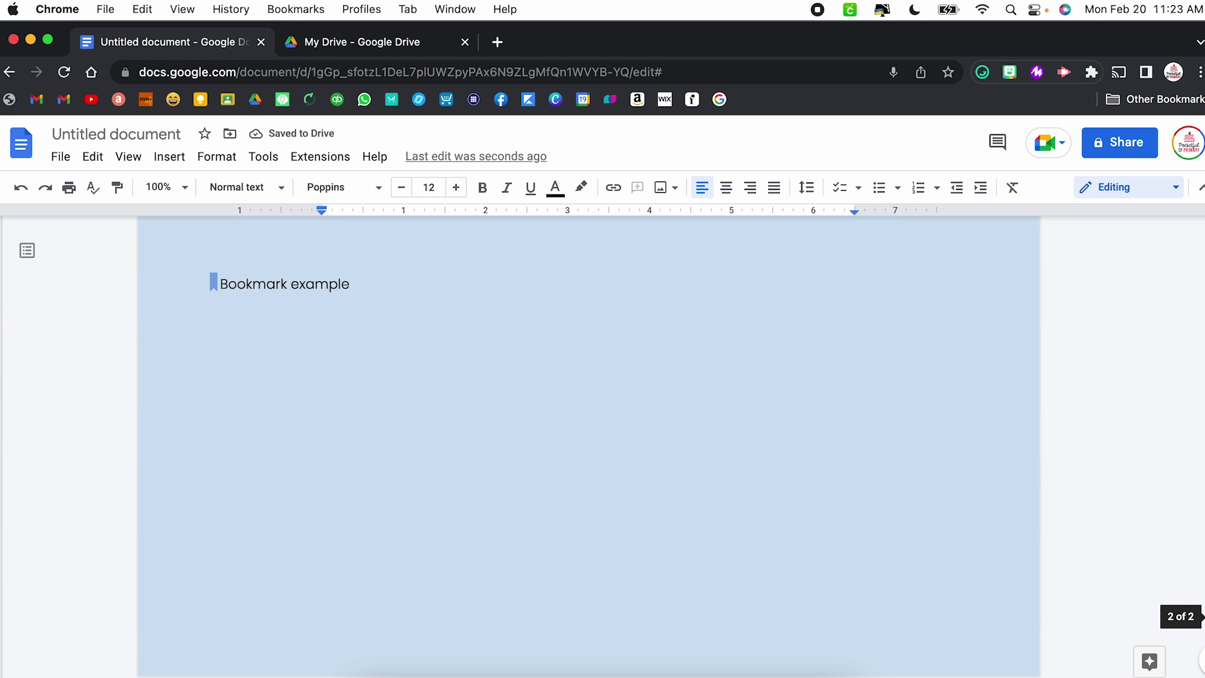
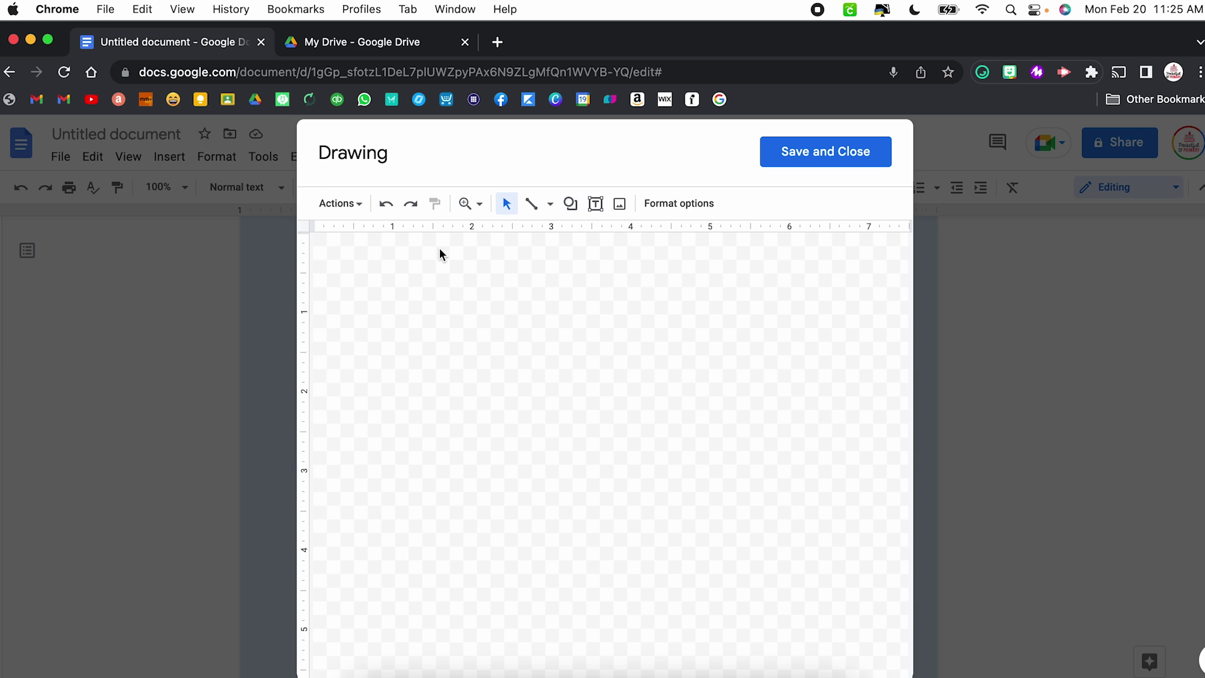
- Insert the red-box french fries image from a web search for 'french fries'
left_click(620, 205)
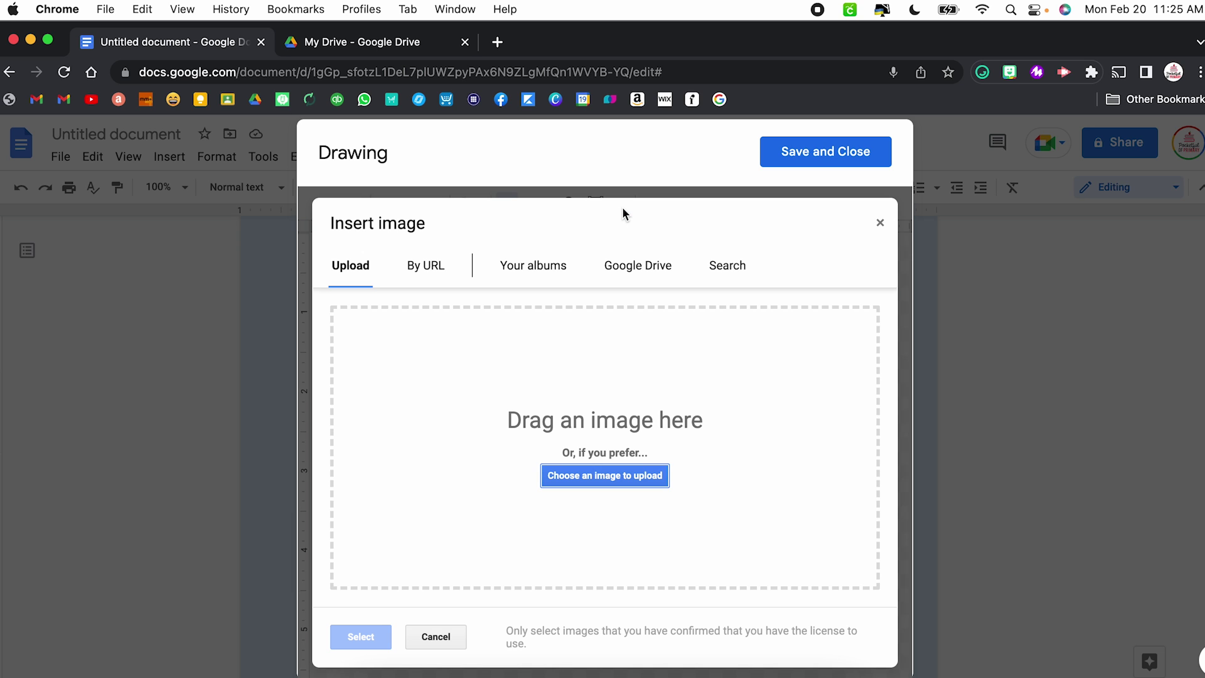
left_click(721, 263)
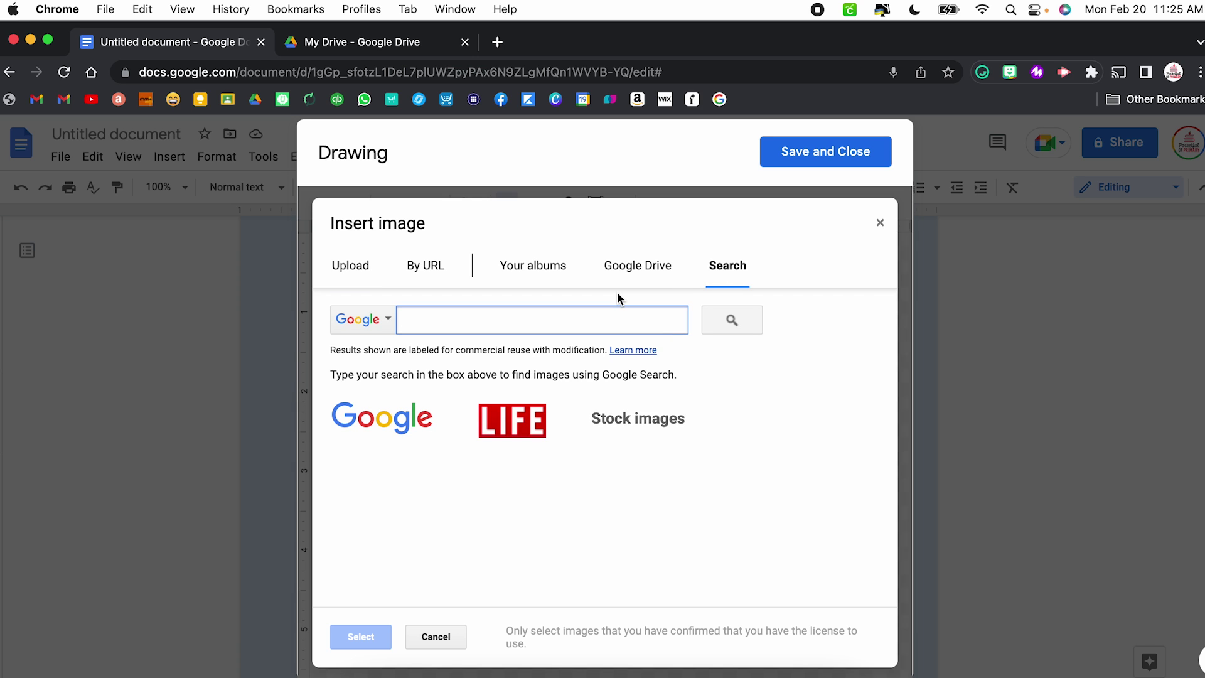
type("french f")
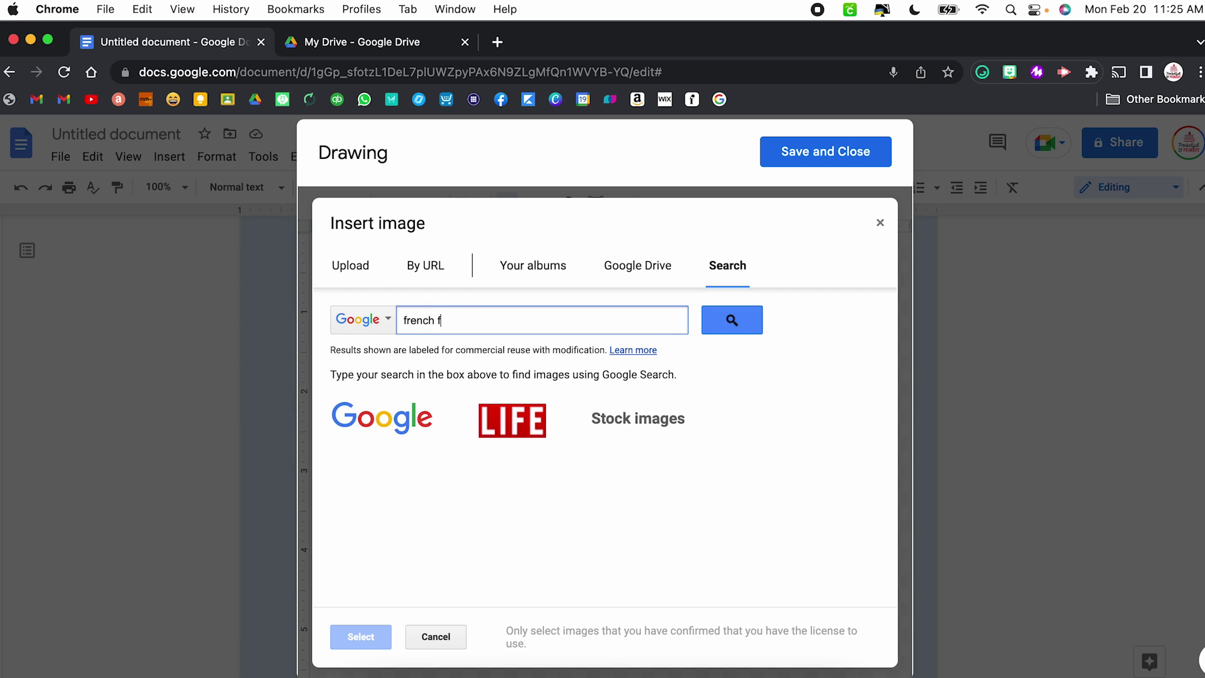
type("ries")
key("Return")
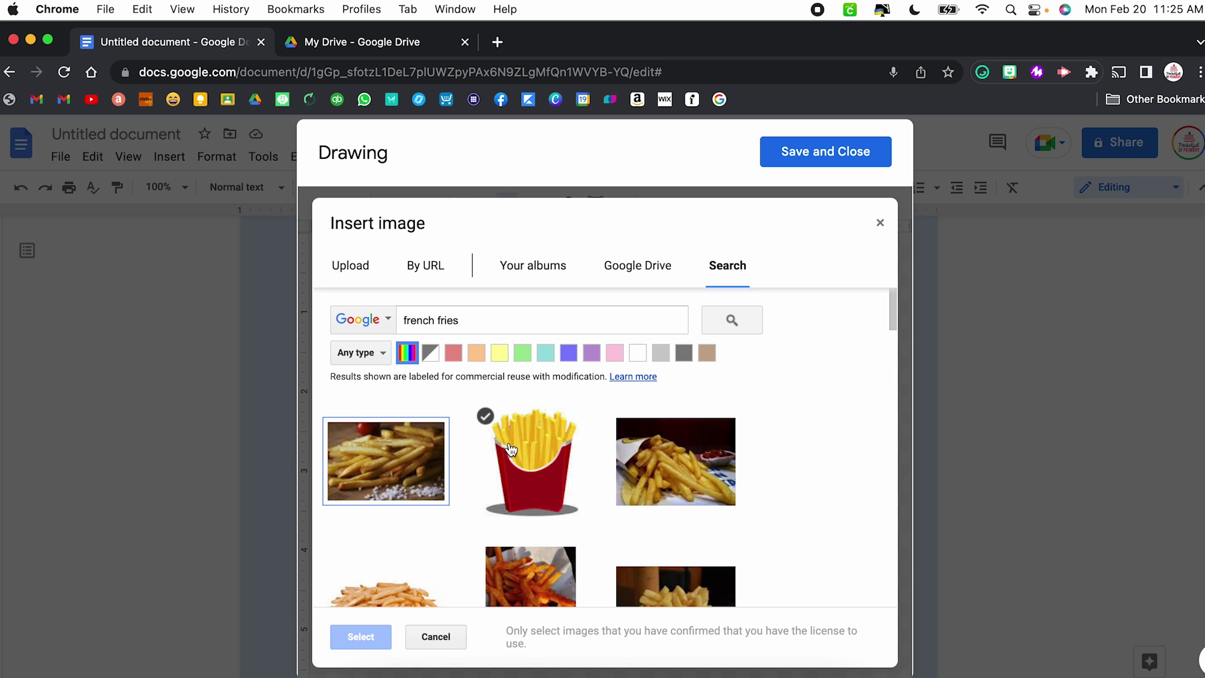
left_click(511, 449)
left_click(358, 637)
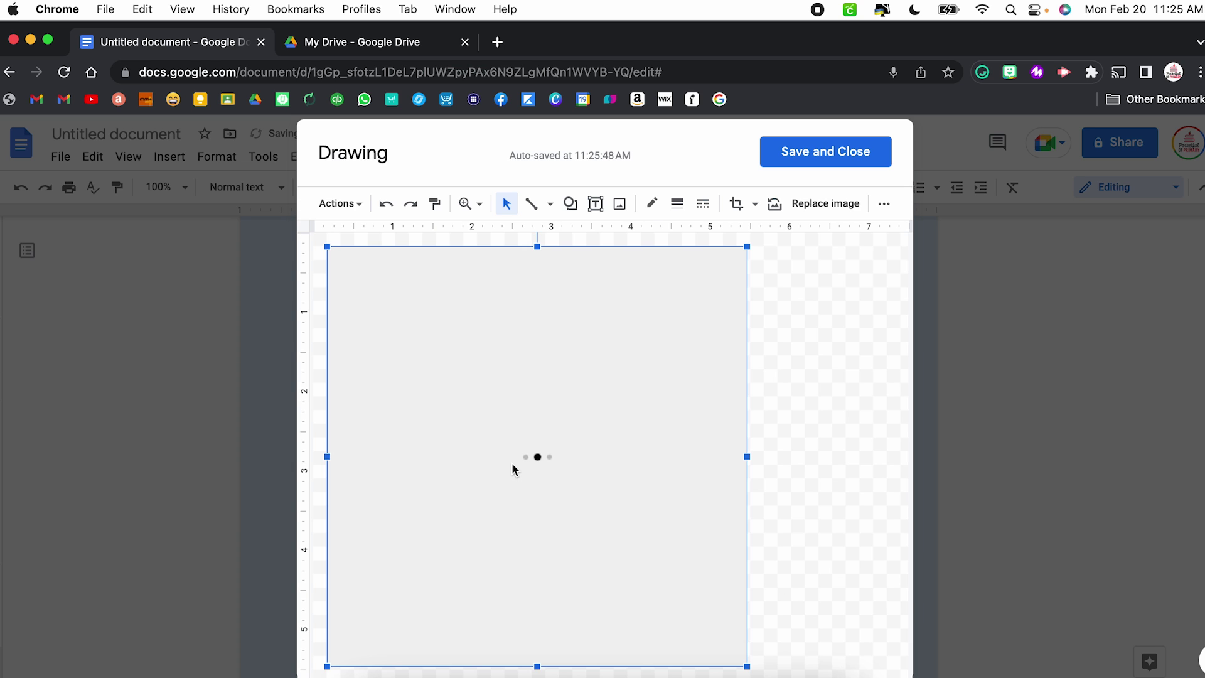
- Shrink the fries image, move it lower and tilt it slightly clockwise
left_click_drag(750, 667, 648, 565)
left_click_drag(552, 345, 566, 419)
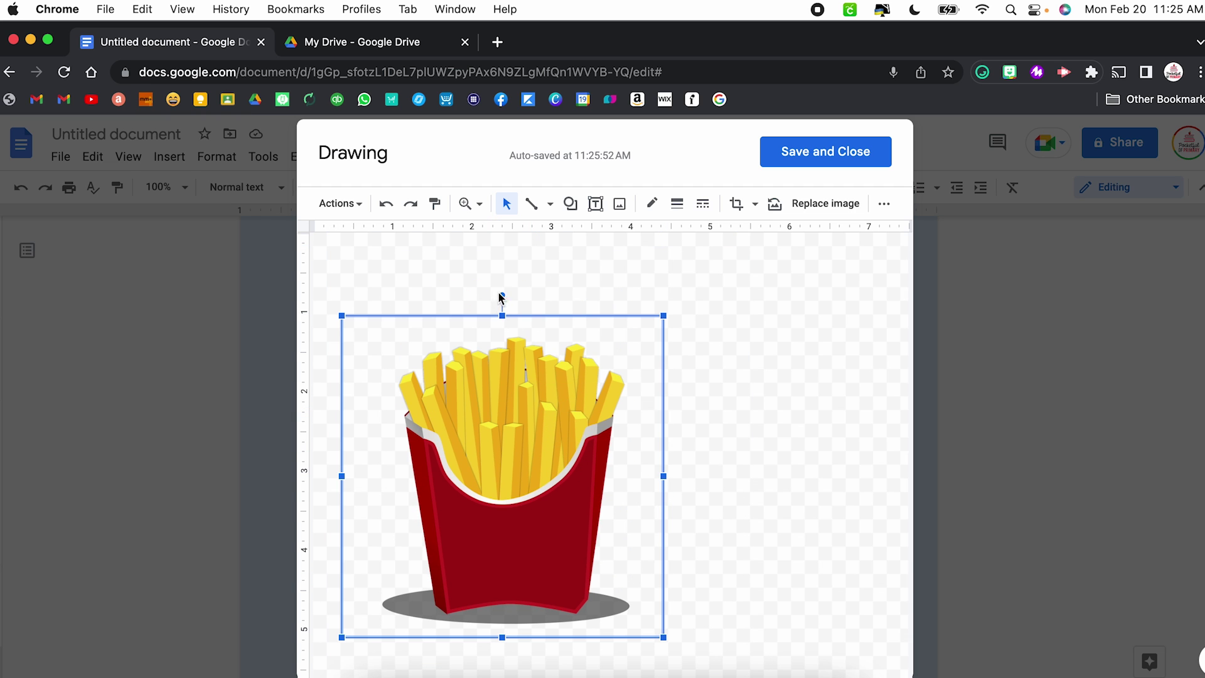
left_click_drag(507, 294, 518, 339)
left_click(759, 344)
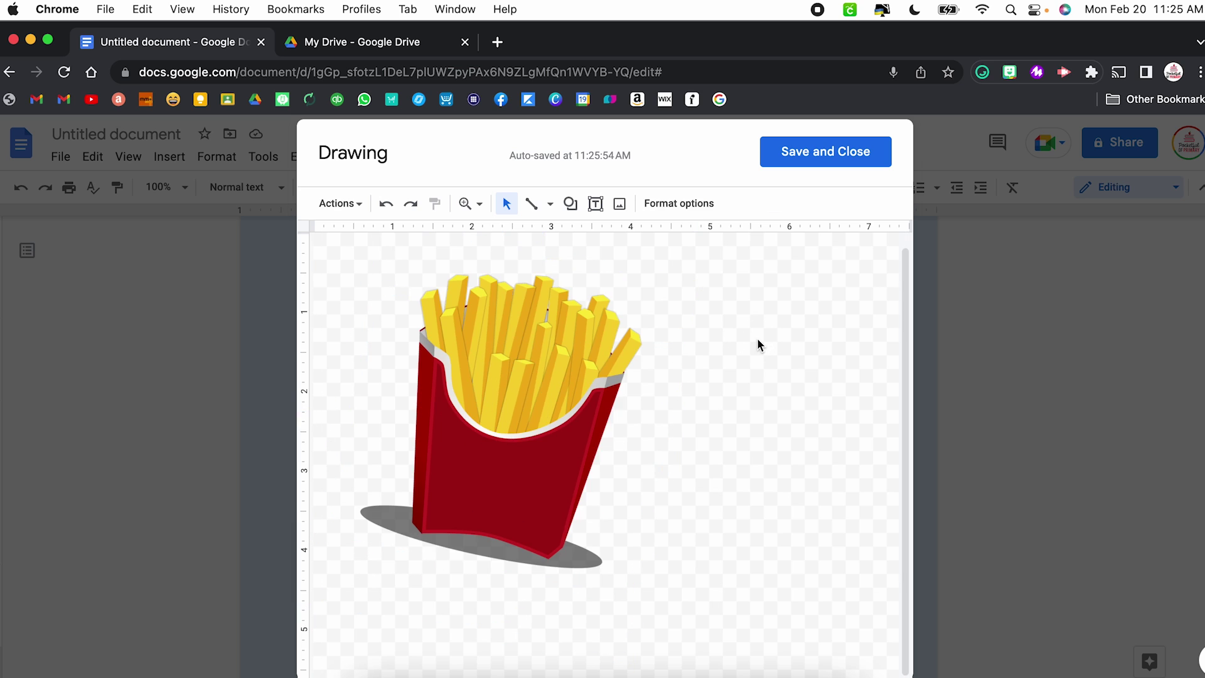
left_click(600, 204)
- Add a text box captioned 'These are french fries' to the right of the fries
left_click_drag(642, 266, 832, 333)
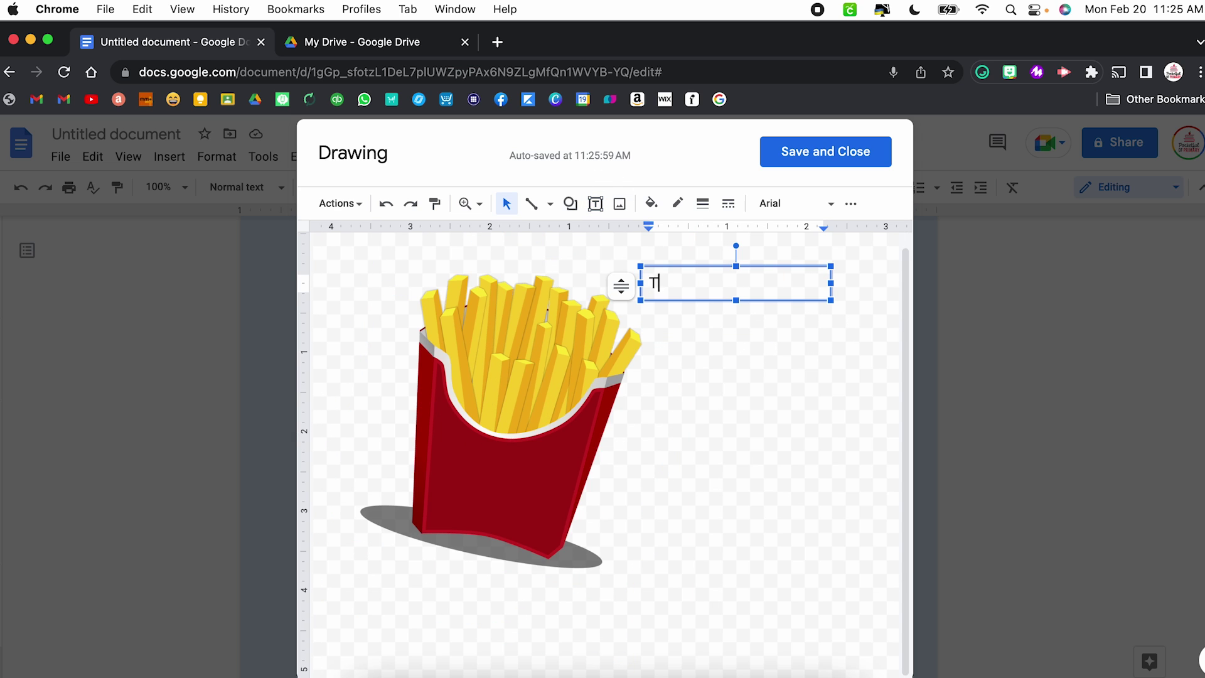
type("These are french fries")
left_click(862, 454)
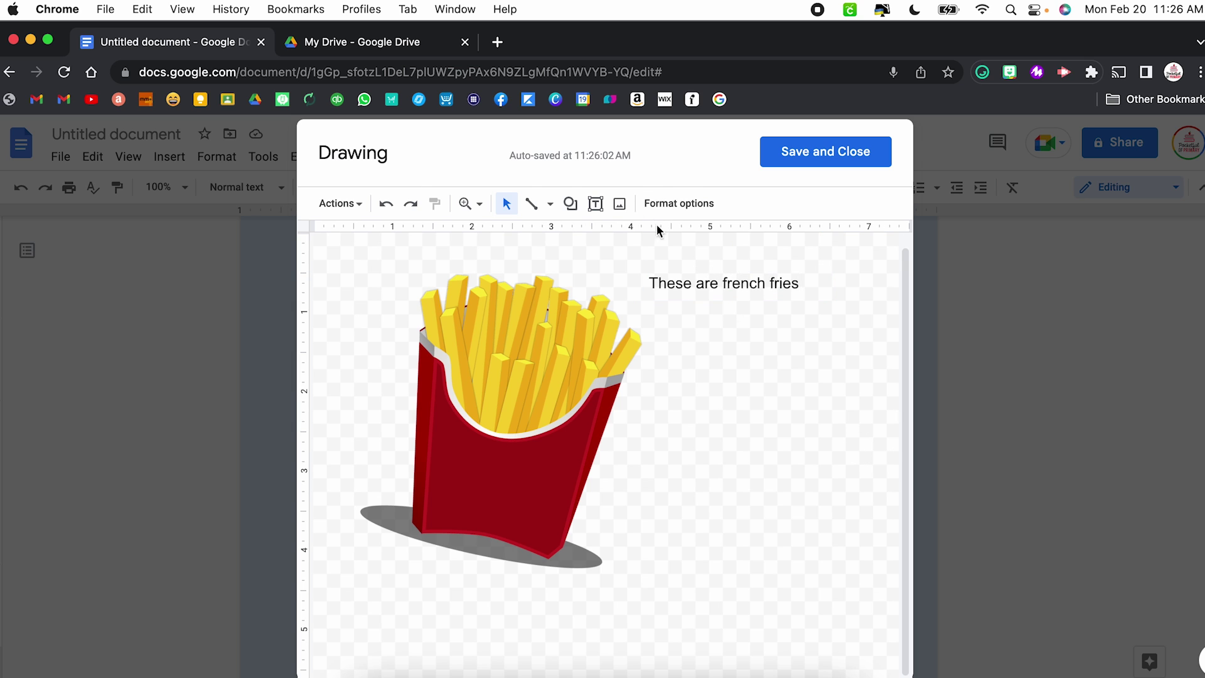
- Scribble a red arrow from the caption toward the fries and save the drawing into the document
left_click(550, 205)
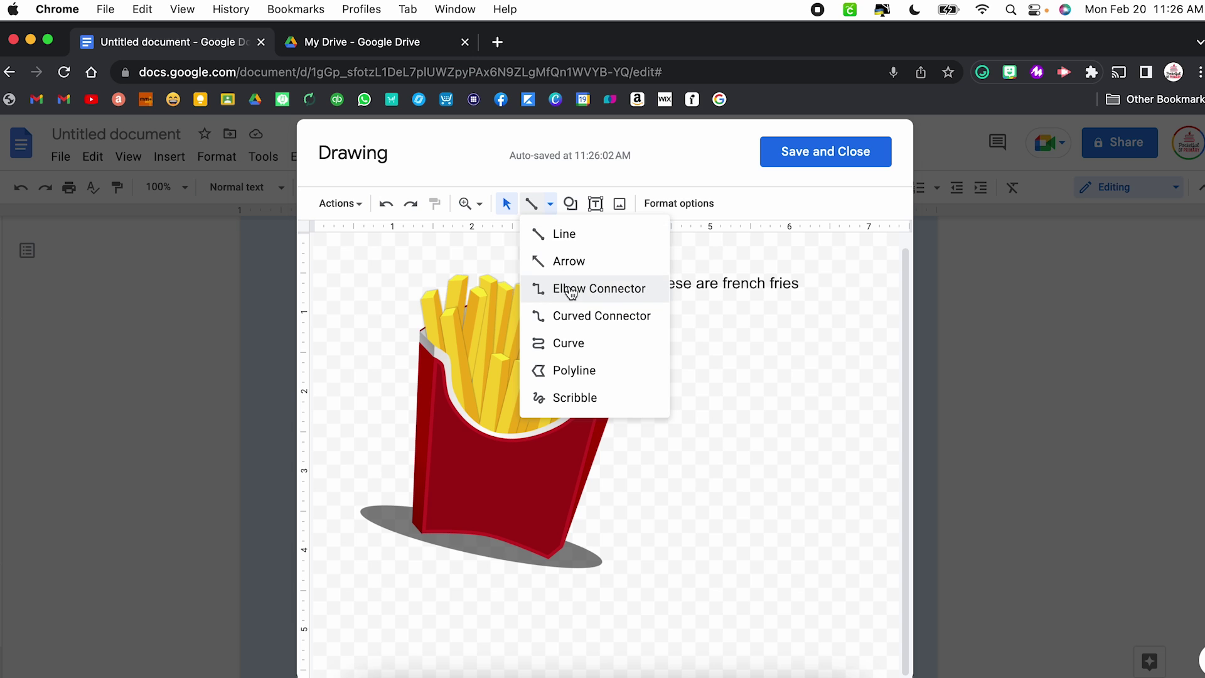
left_click(581, 396)
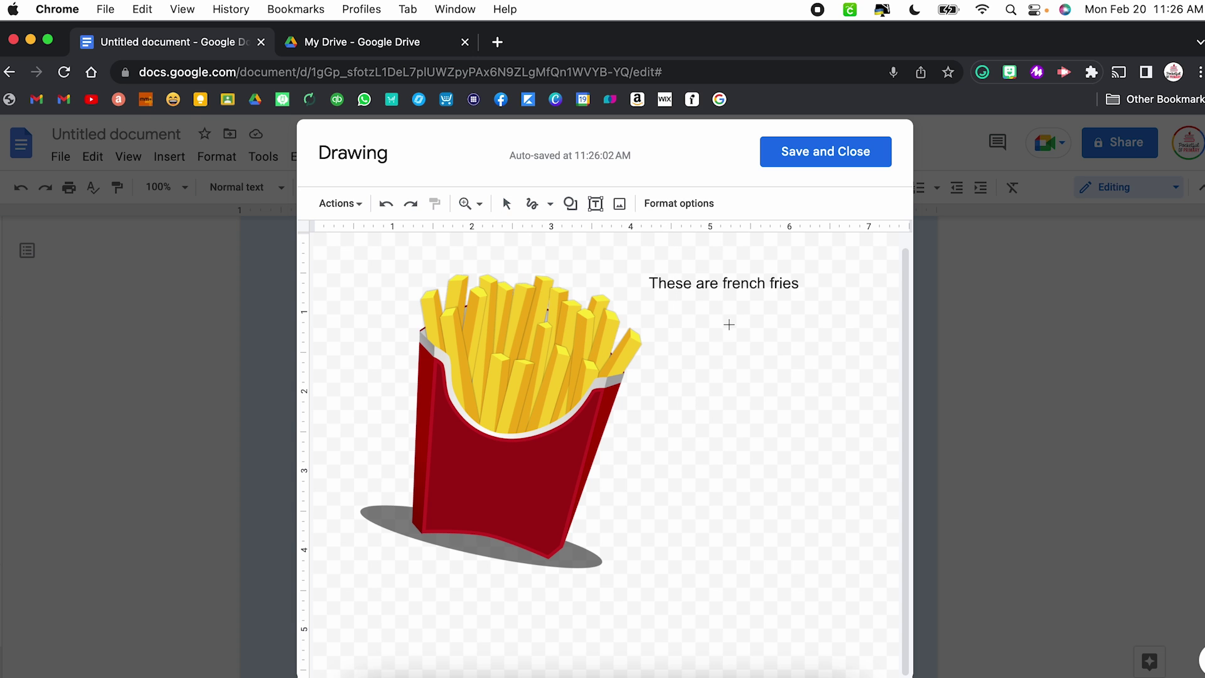
mouse_move(742, 308)
left_mouse_down()
mouse_move(723, 395)
mouse_move(640, 446)
mouse_move(673, 410)
mouse_move(659, 428)
mouse_move(675, 431)
left_mouse_up()
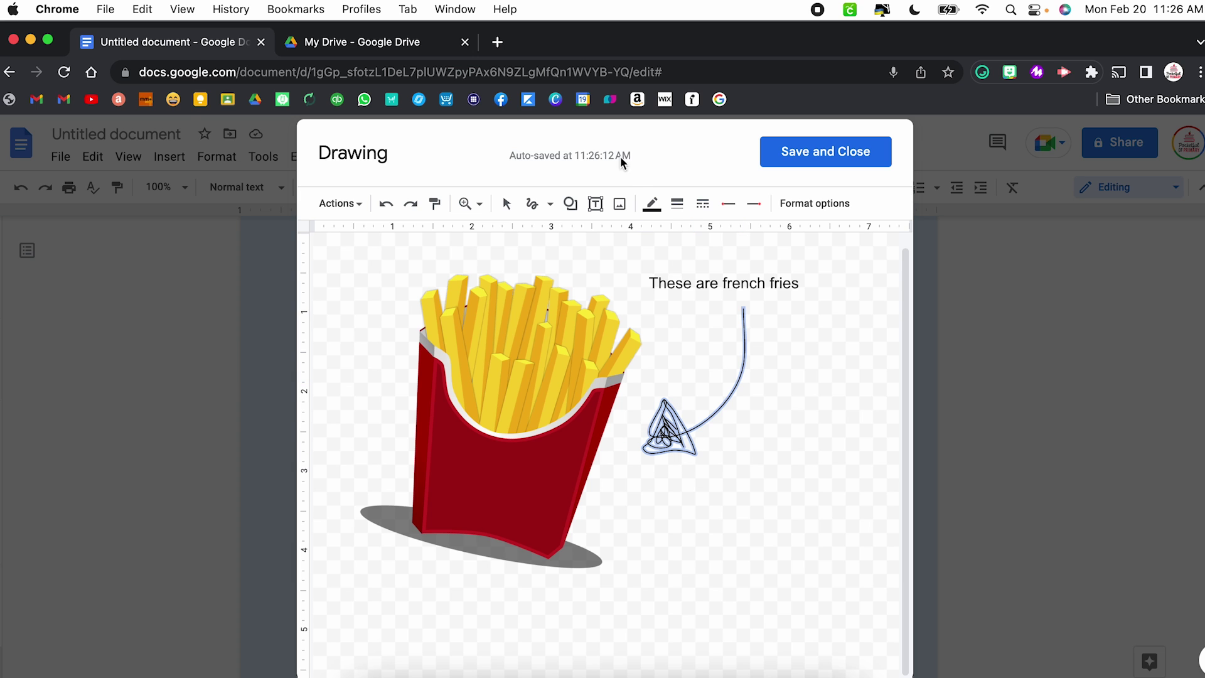
left_click(652, 204)
left_click(677, 314)
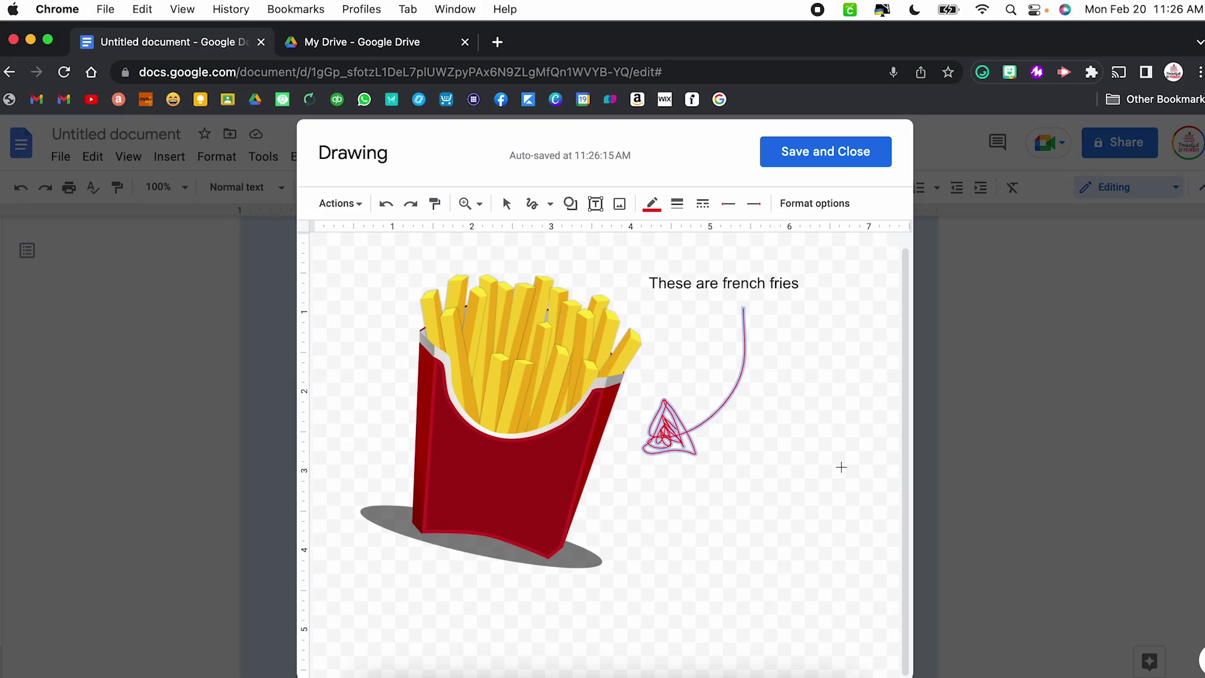
left_click(828, 155)
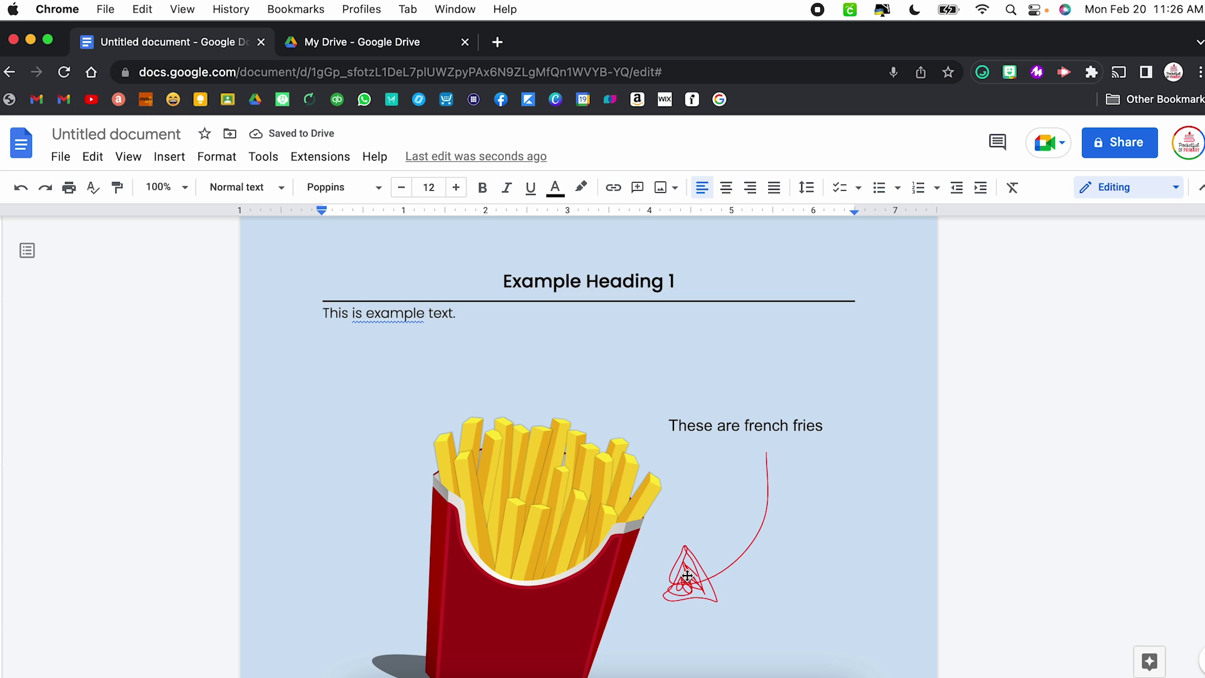
scroll(687, 575, "down", 5)
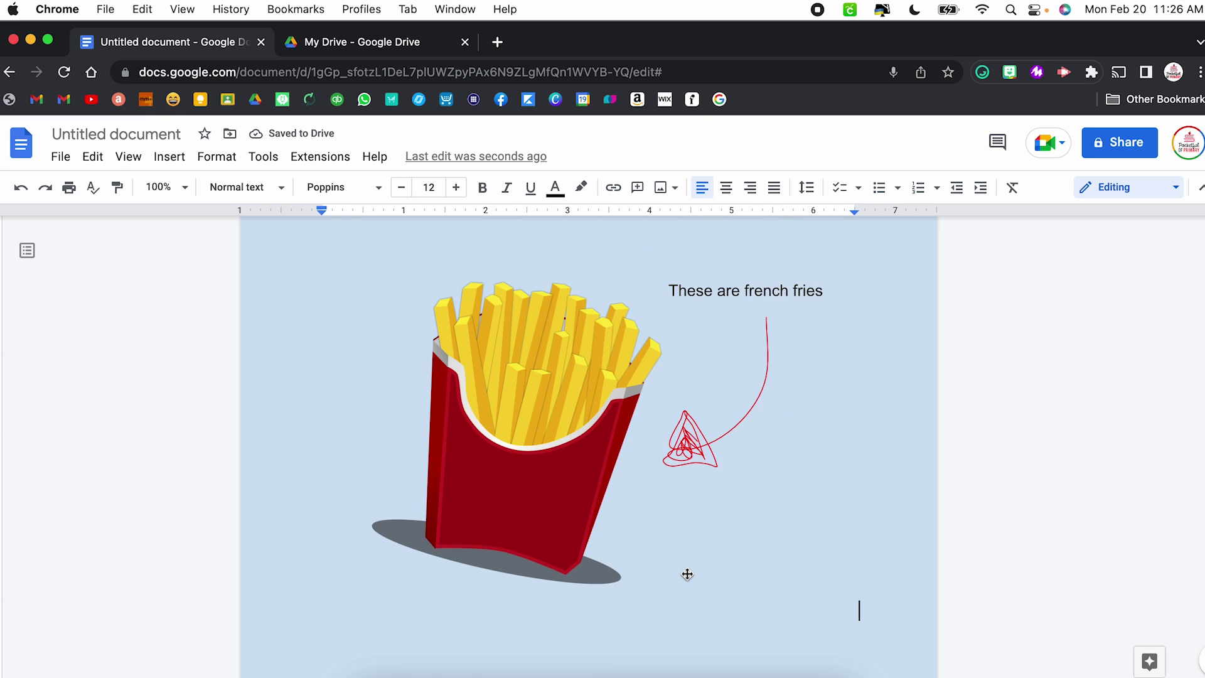
double_click(567, 360)
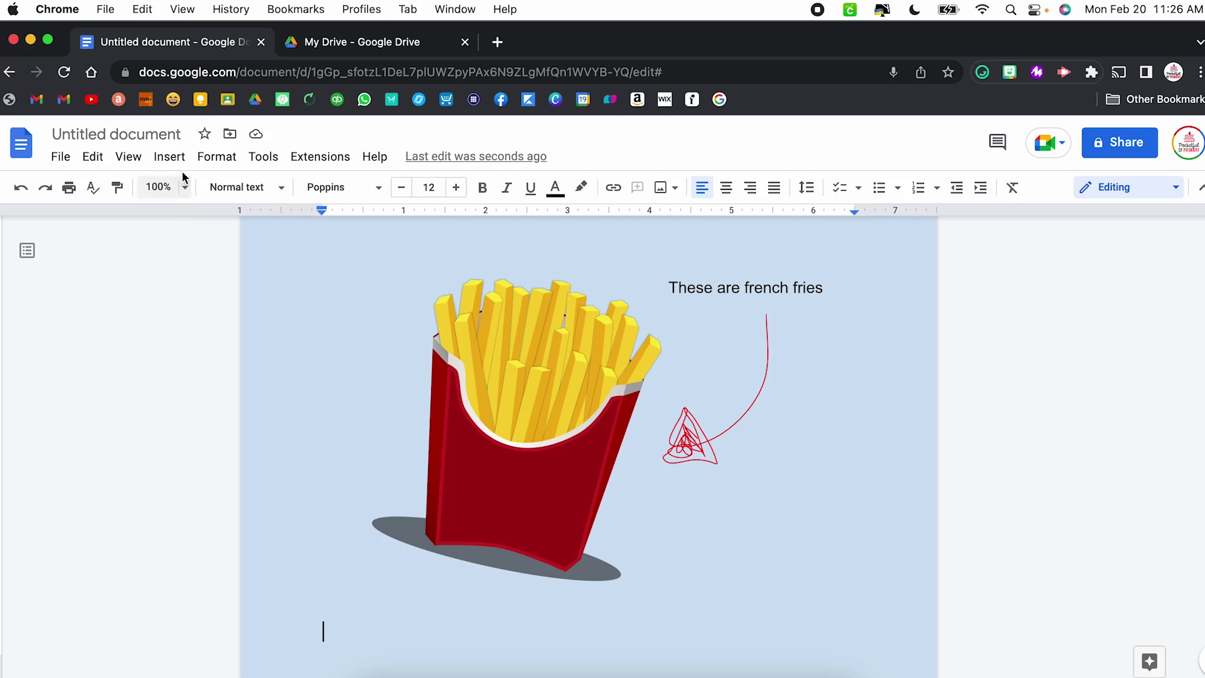
- Start a new blank drawing using the freehand Scribble line type
left_click(170, 156)
mouse_move(220, 242)
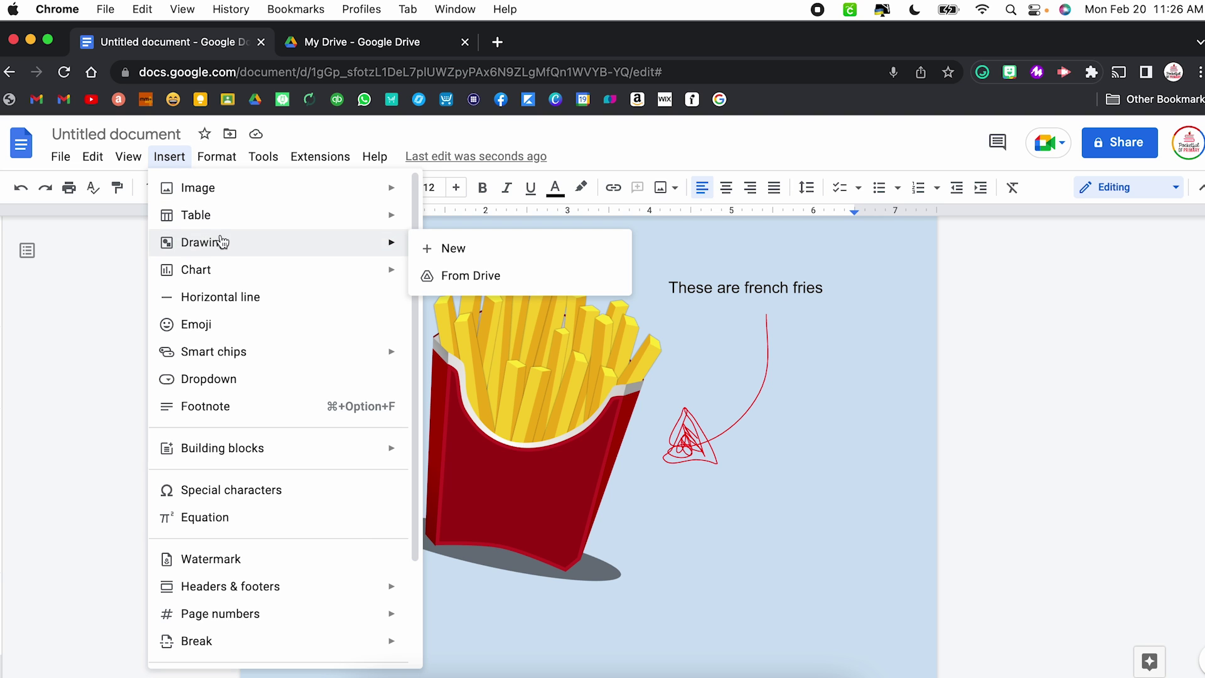
left_click(442, 246)
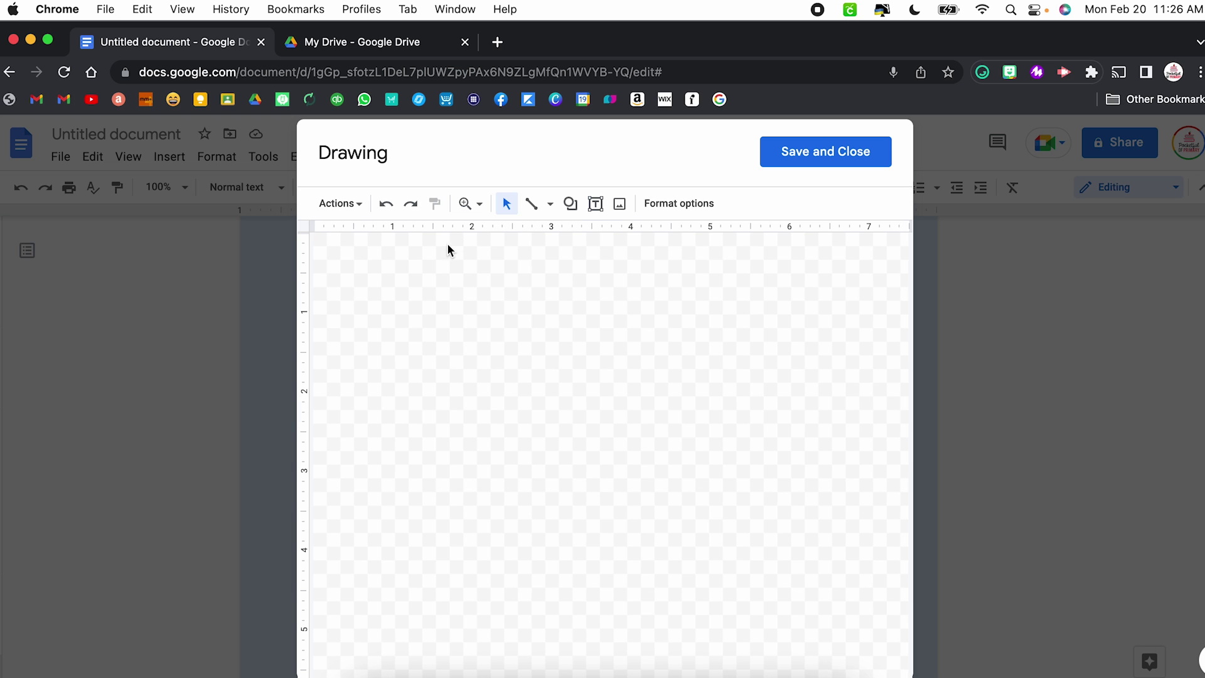
left_click(548, 204)
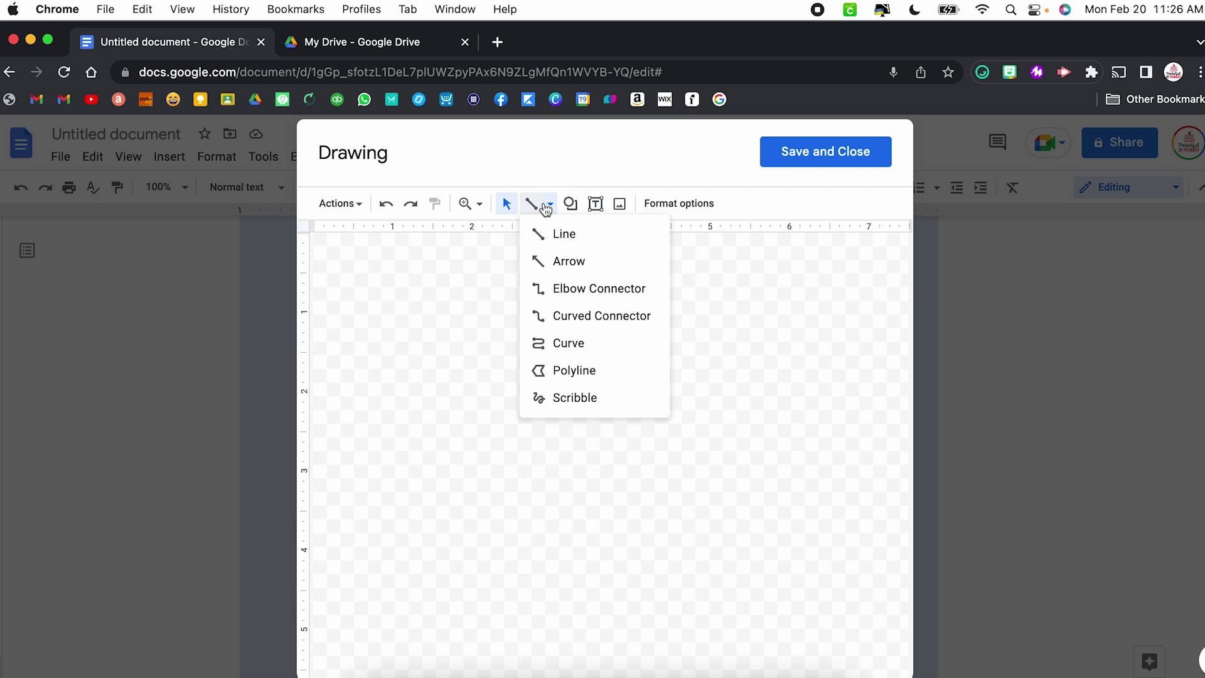
left_click(575, 398)
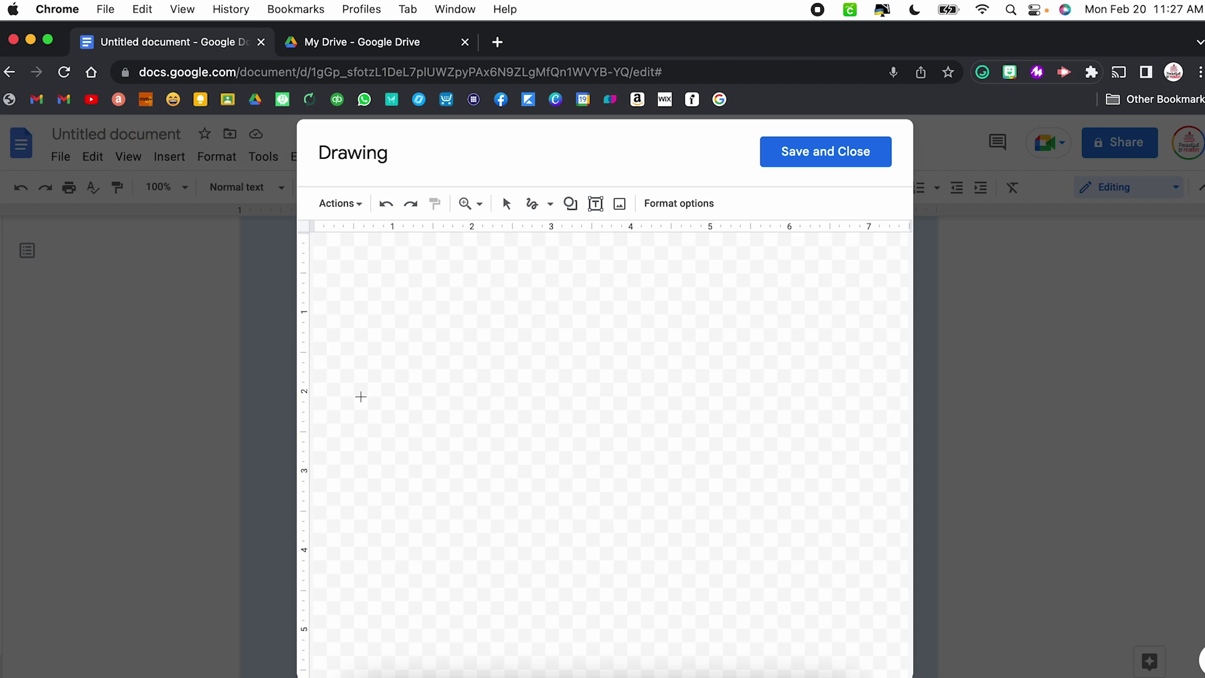
- Scribble a signature with an M, a looped E stroke and a trailing line, then save it into the document
mouse_move(341, 356)
left_mouse_down()
mouse_move(370, 305)
mouse_move(409, 491)
left_mouse_up()
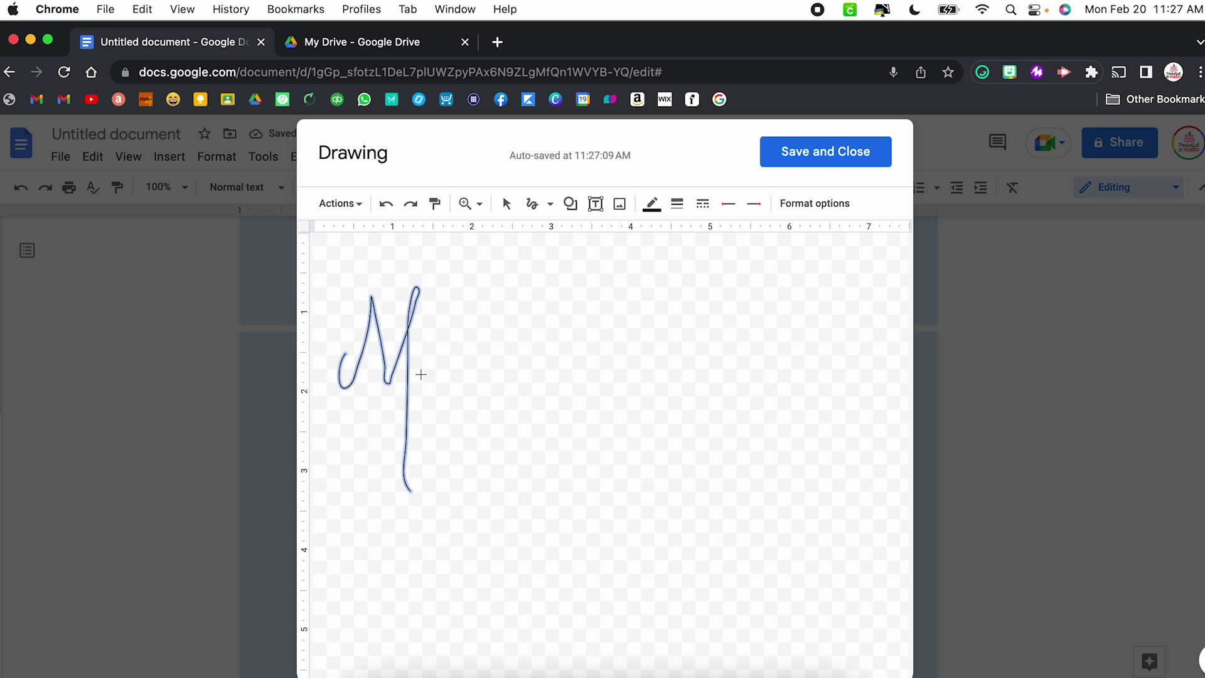
mouse_move(466, 304)
left_mouse_down()
mouse_move(441, 328)
mouse_move(495, 357)
mouse_move(411, 408)
left_mouse_up()
left_click_drag(490, 333, 624, 340)
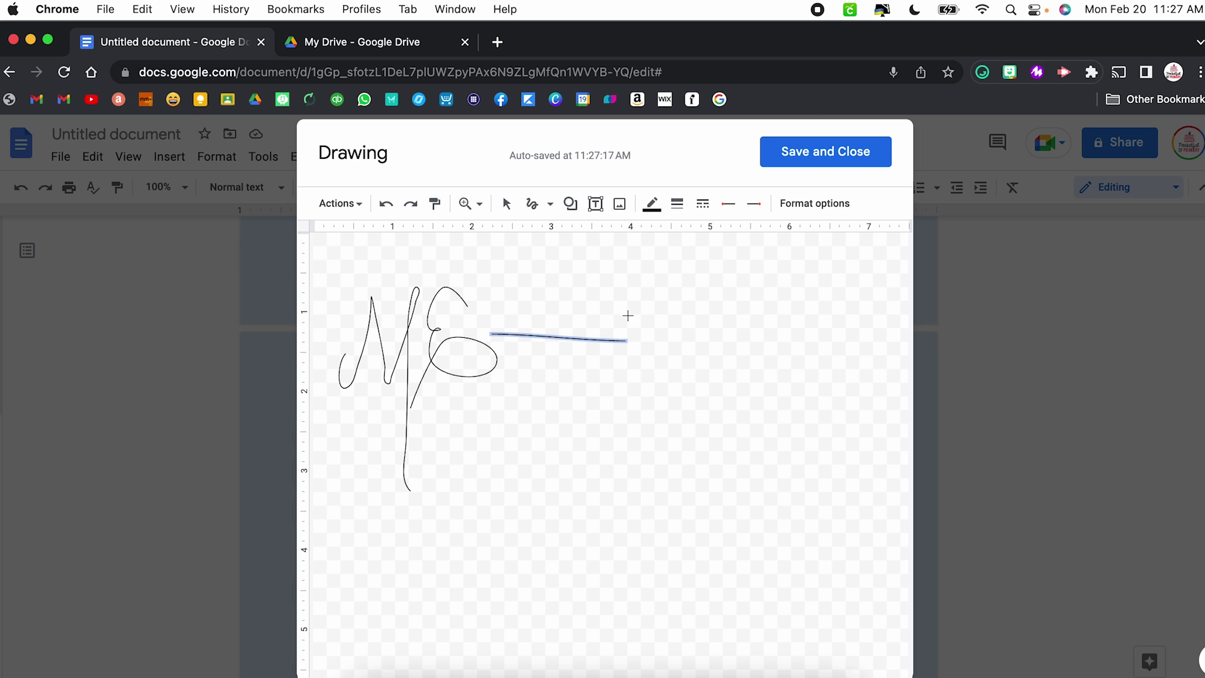
left_click(792, 150)
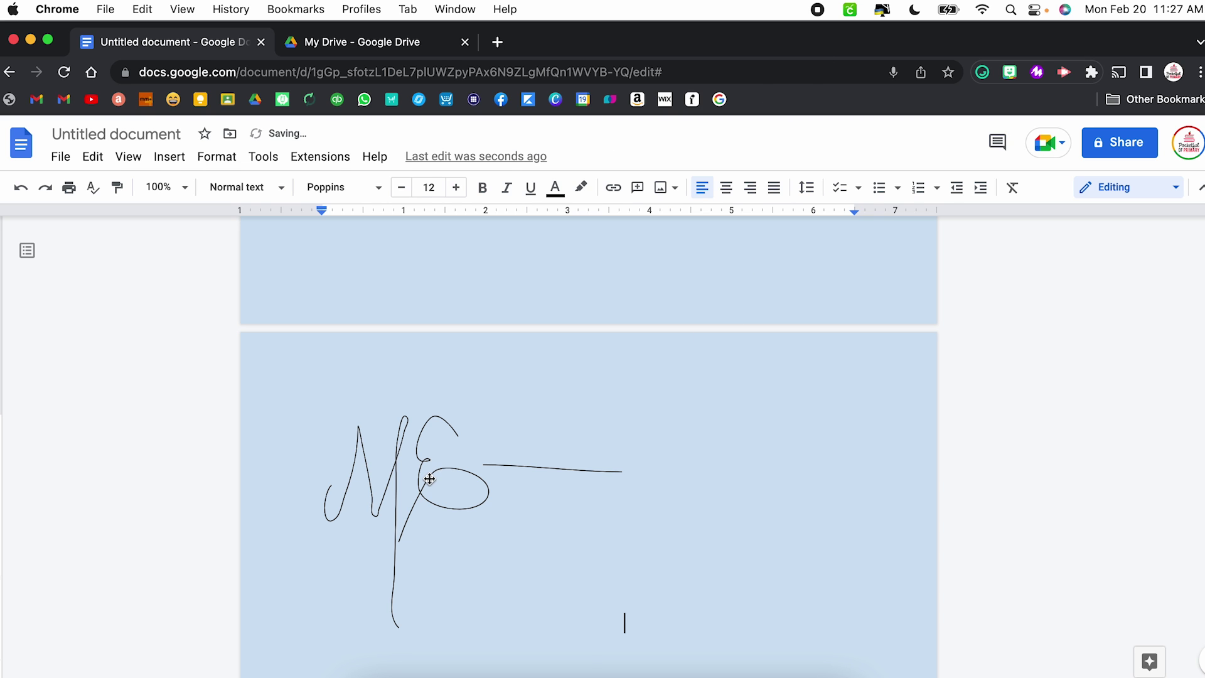
- Select the inserted signature drawing in the document
left_click(429, 478)
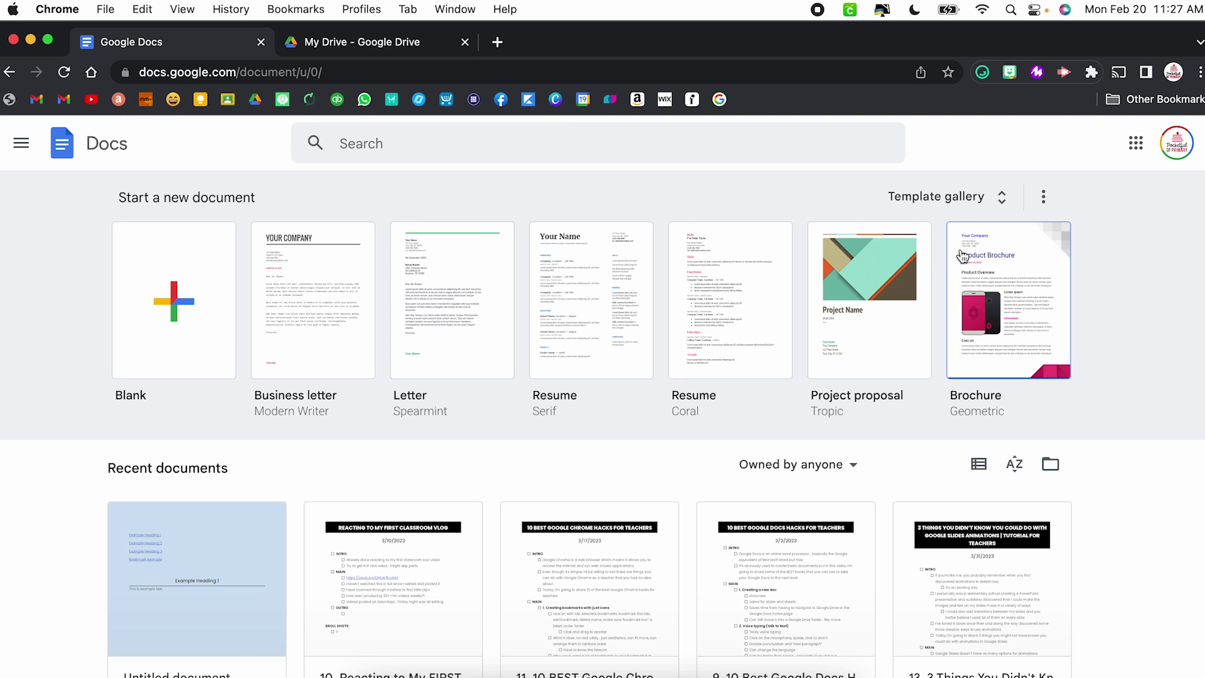
- Open the Template gallery and browse its resume, letter, legal and human resources templates
left_click(1002, 198)
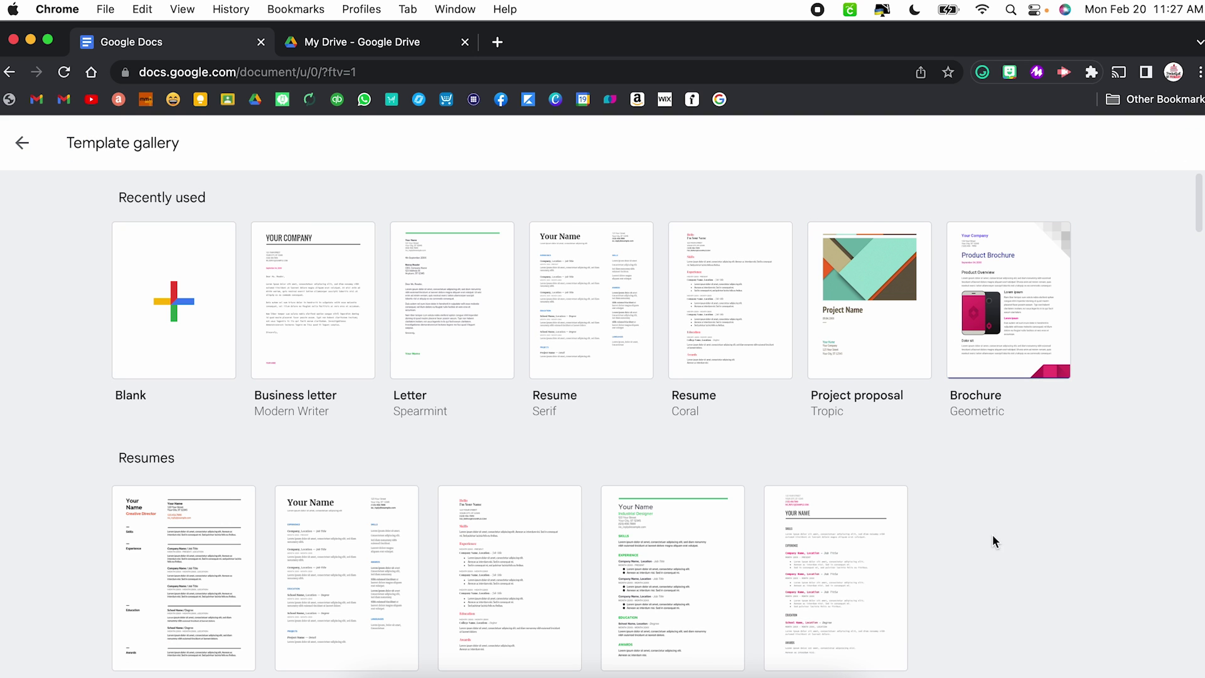
scroll(992, 533, "down", 7)
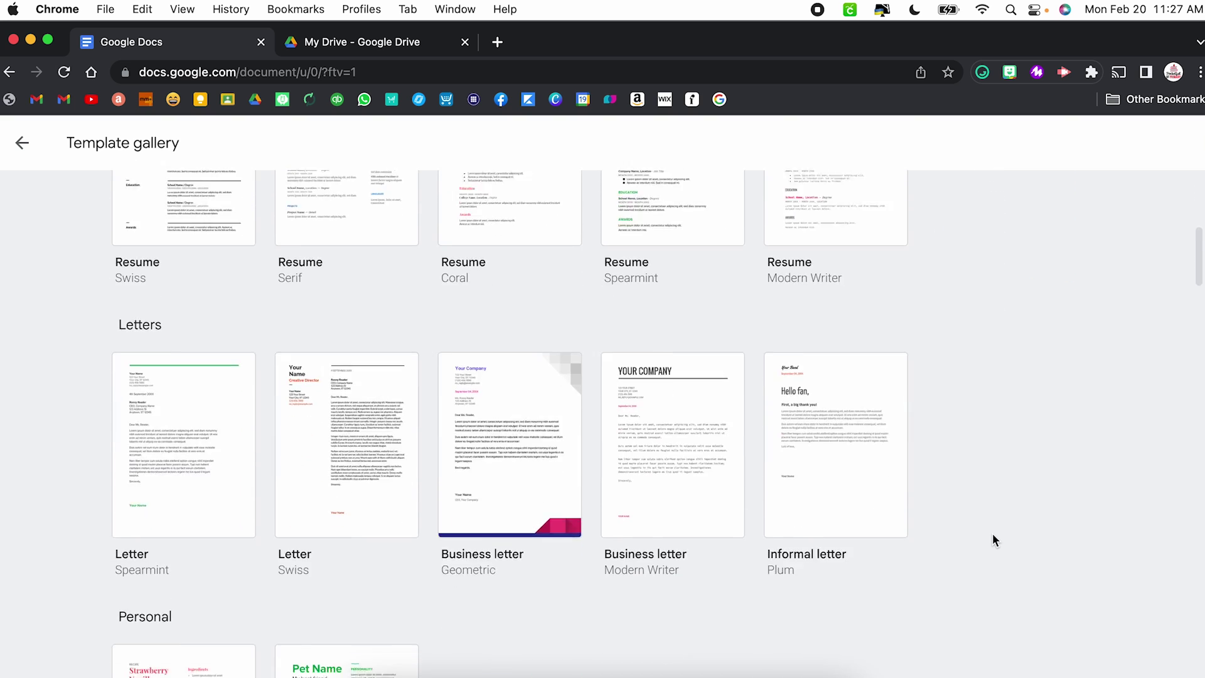
scroll(992, 539, "down", 12)
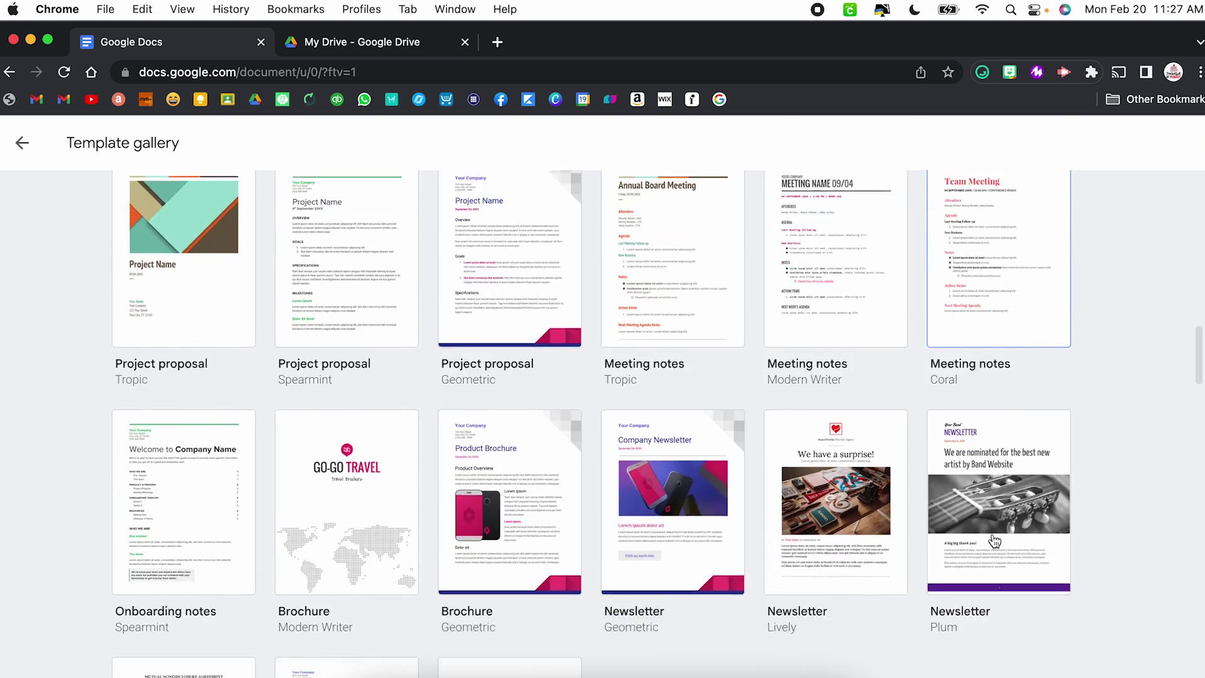
scroll(993, 539, "down", 10)
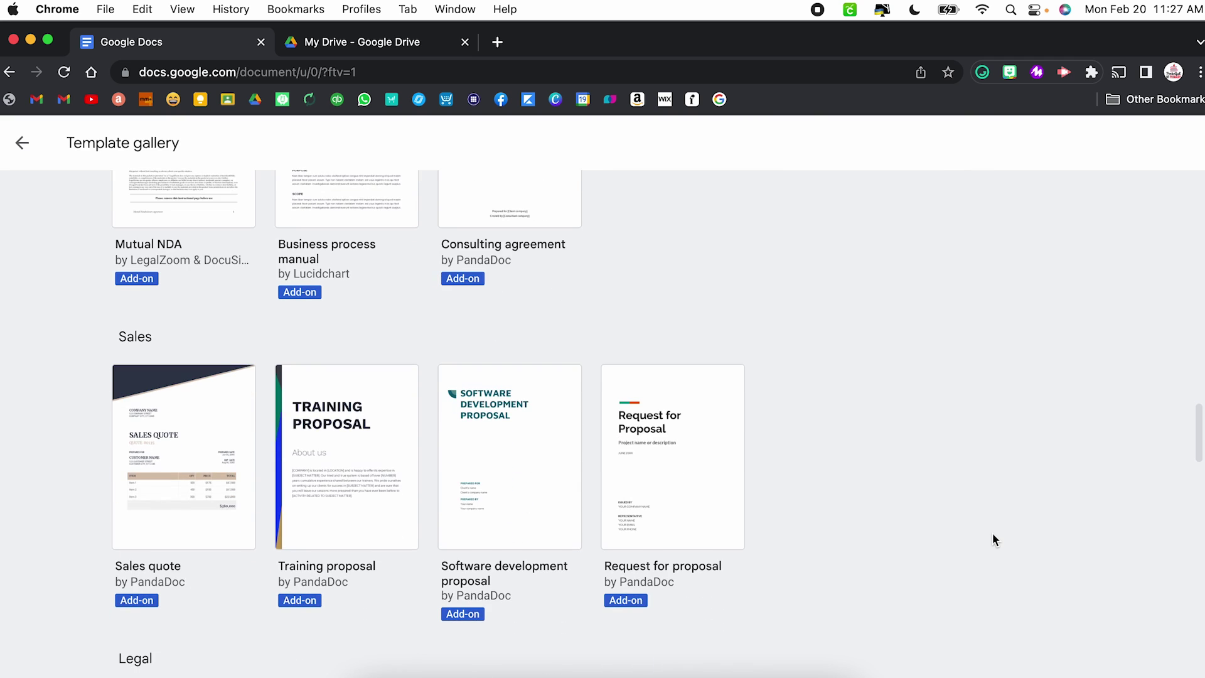
scroll(992, 539, "down", 15)
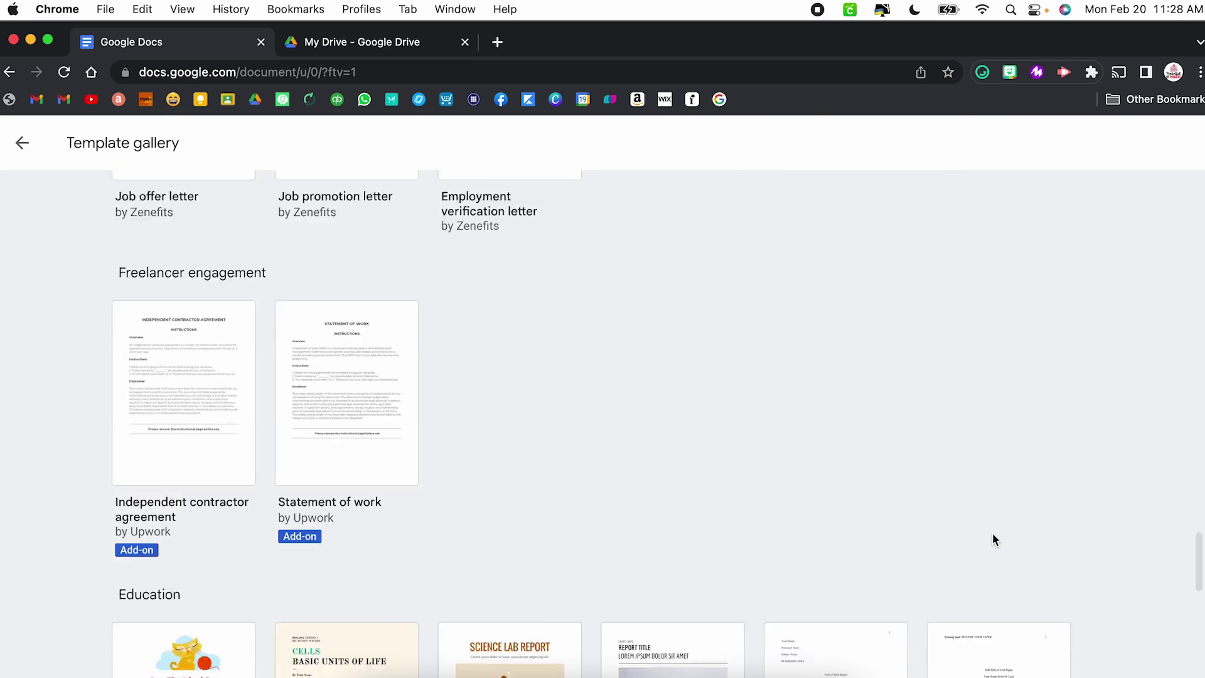
scroll(992, 538, "down", 5)
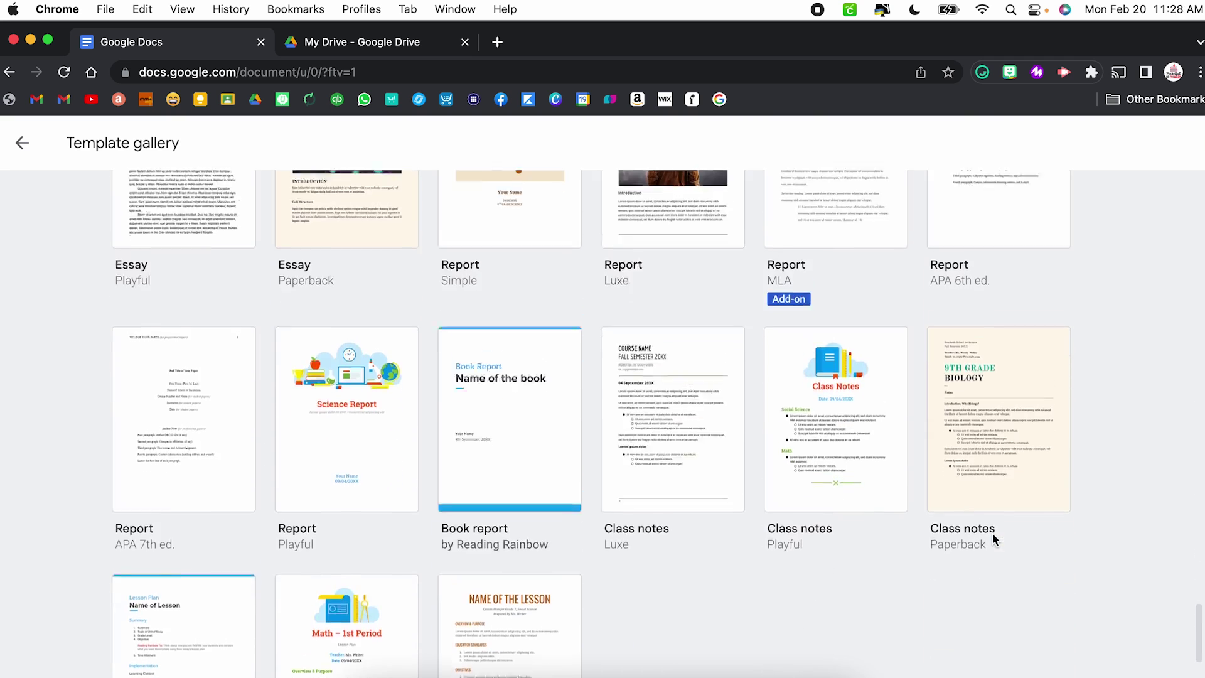
scroll(994, 540, "down", 3)
scroll(994, 540, "up", 20)
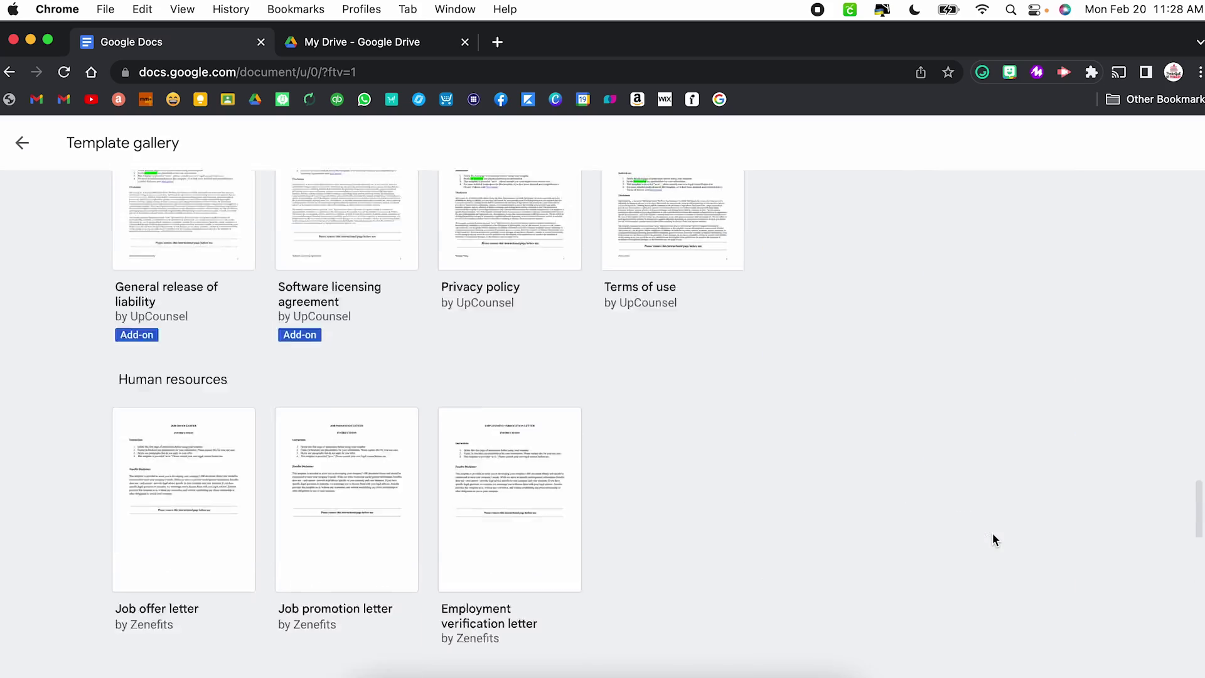